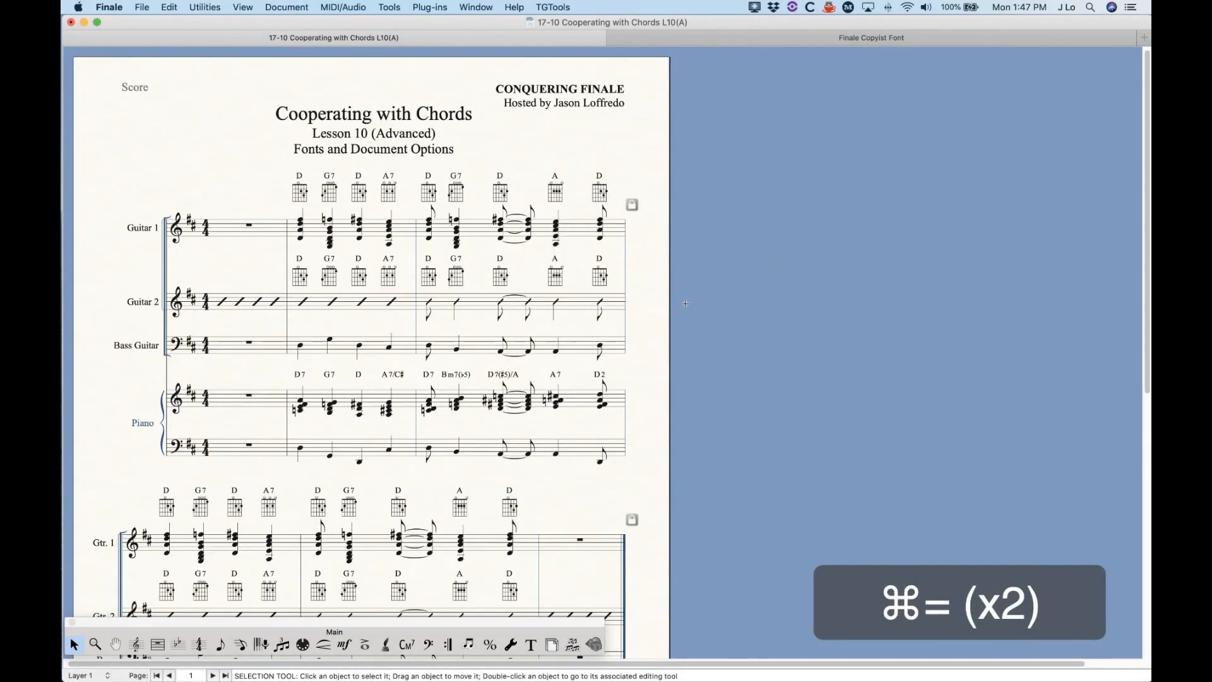
- Open the font settings in the Document Options and review which chord elements can be given a font
key("alt+super+a")
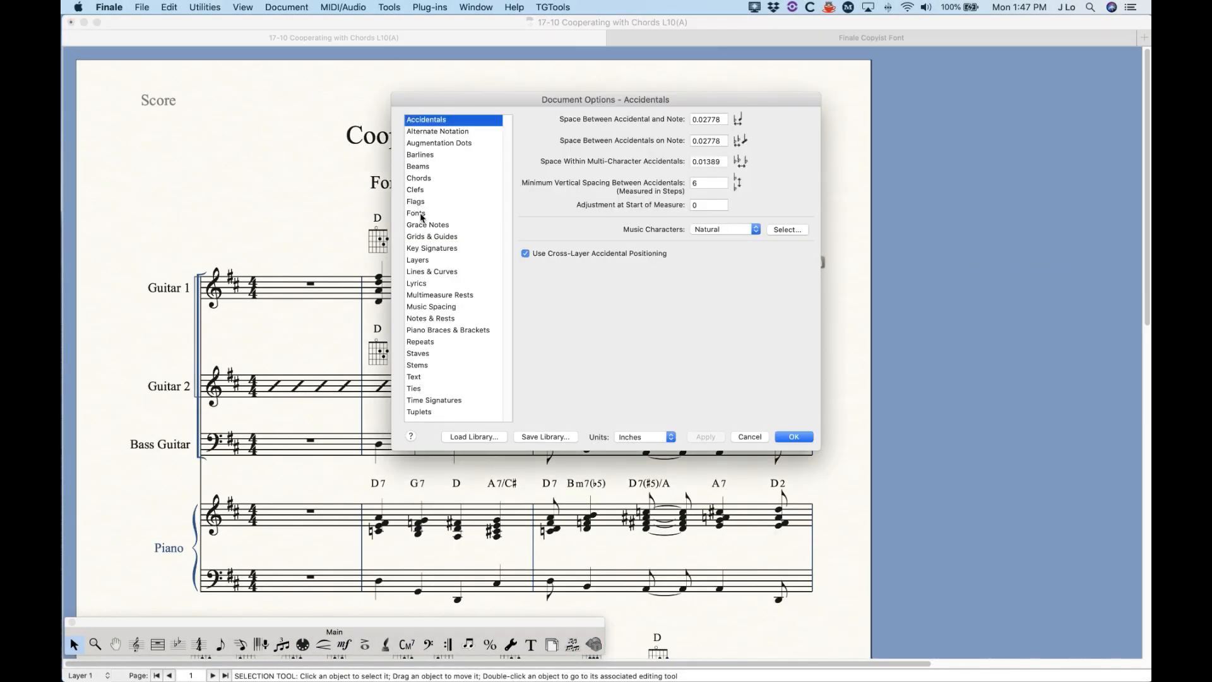
left_click(418, 214)
left_click_drag(529, 105, 486, 89)
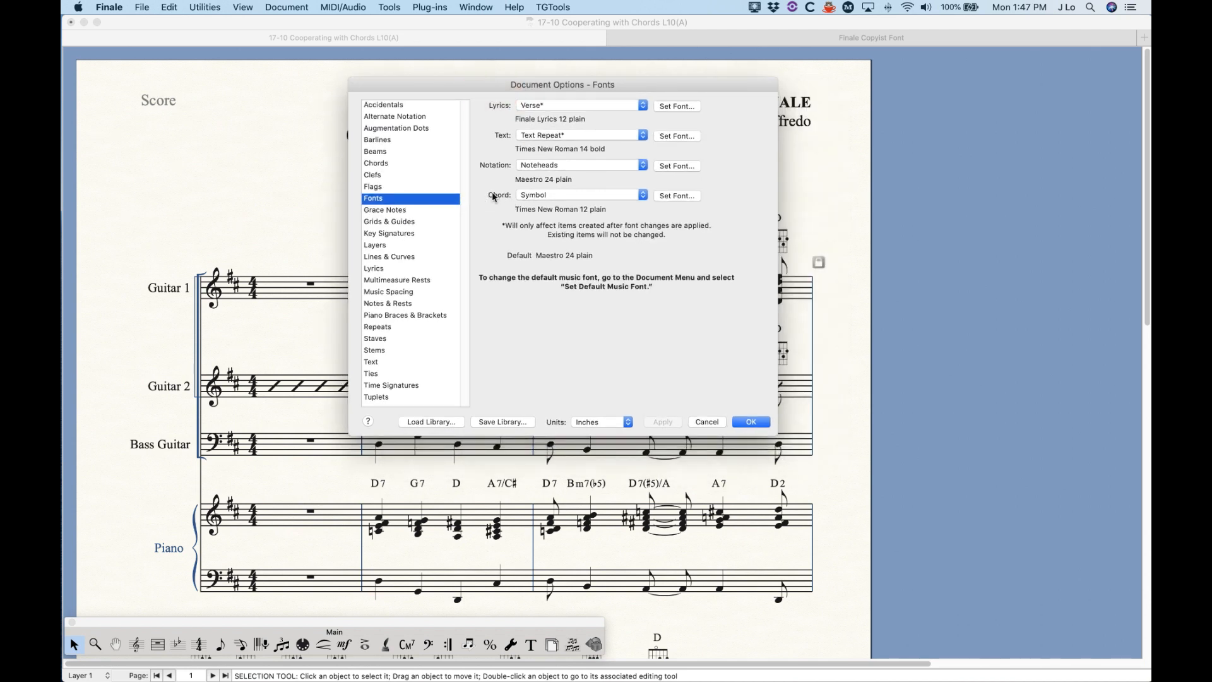
left_click(559, 198)
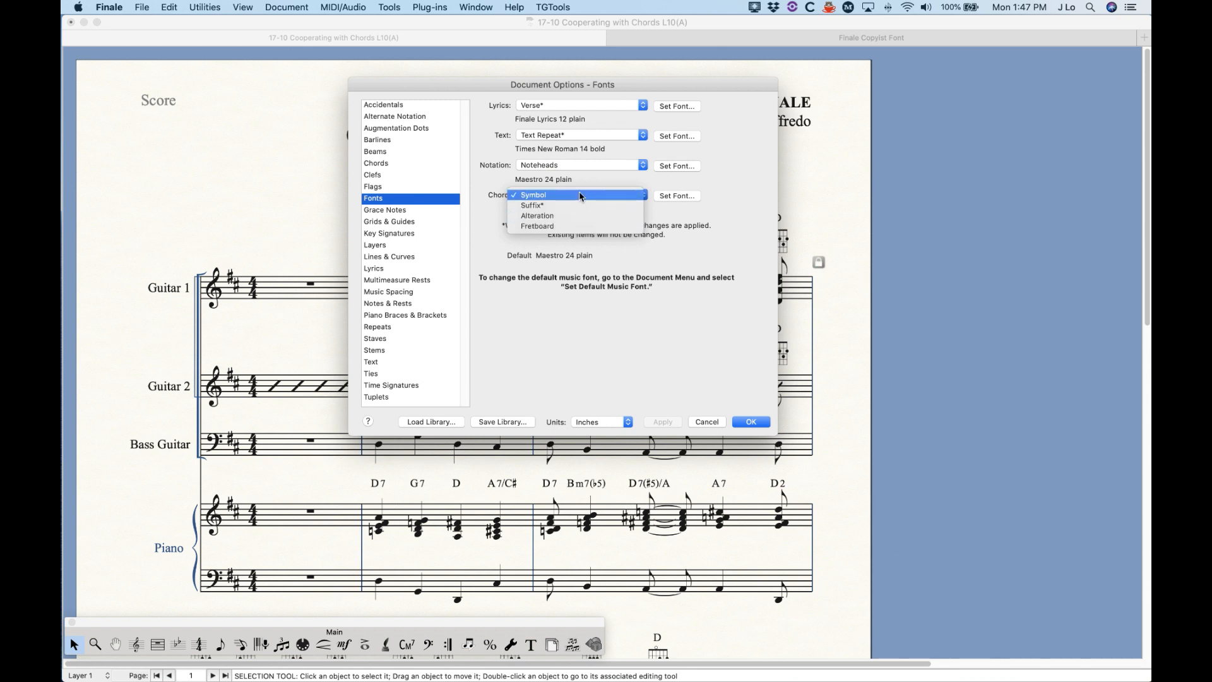
left_click(745, 183)
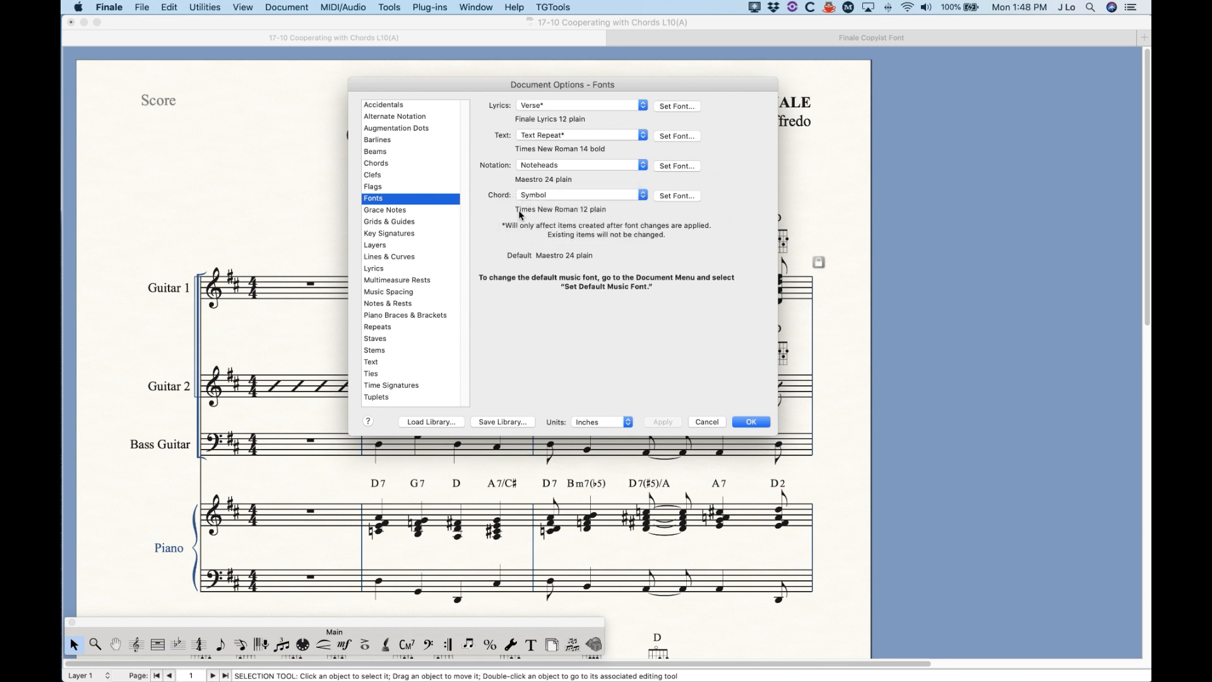
- Set the document's chord symbol font to Casual at size 14 and apply it to the score
left_click(671, 195)
scroll(504, 509, "down", 1)
left_click(456, 534)
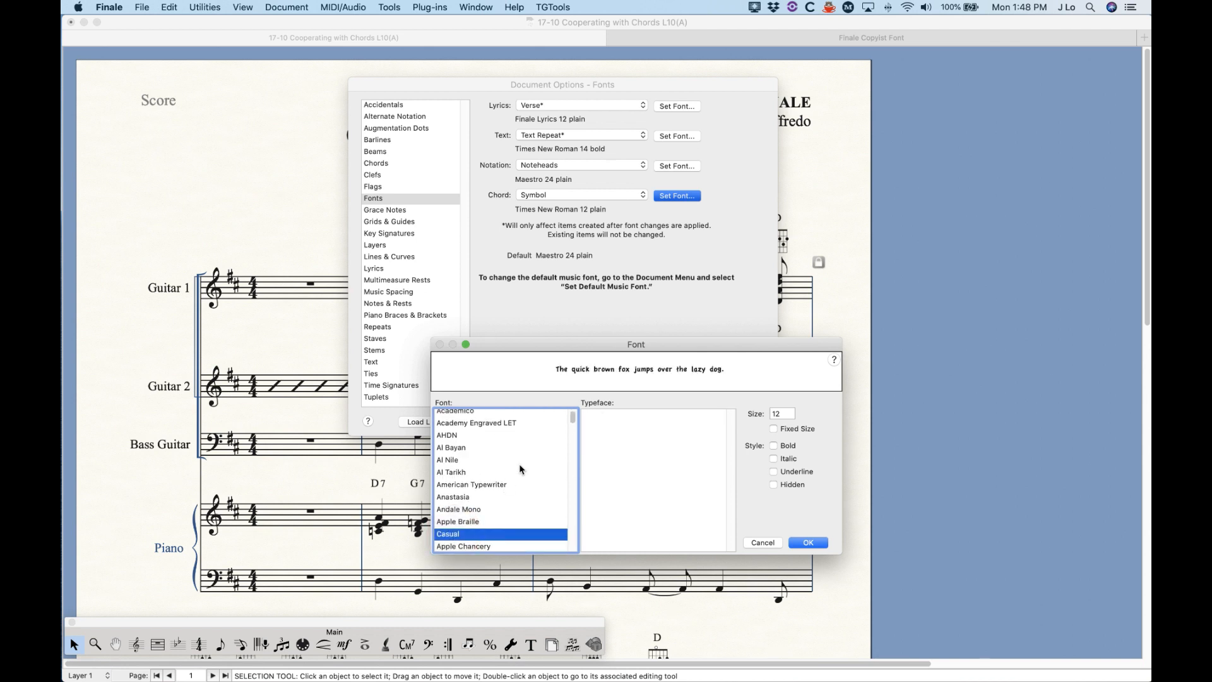
left_click(786, 414)
double_click(786, 414)
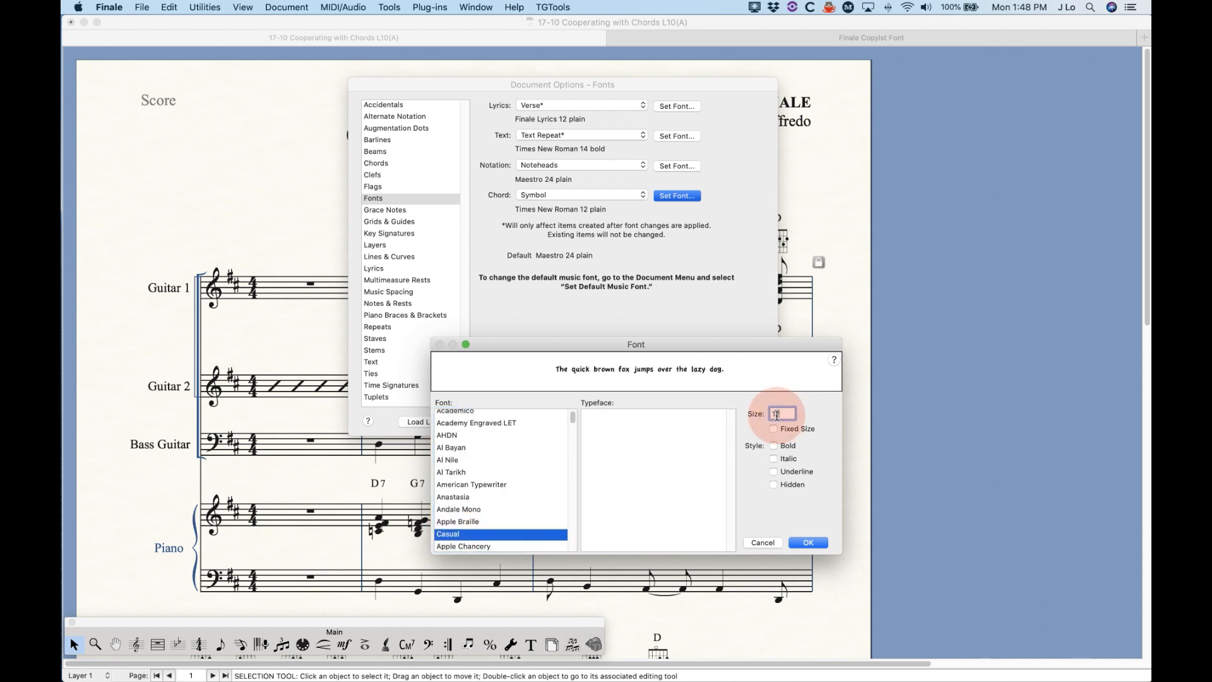
type("14")
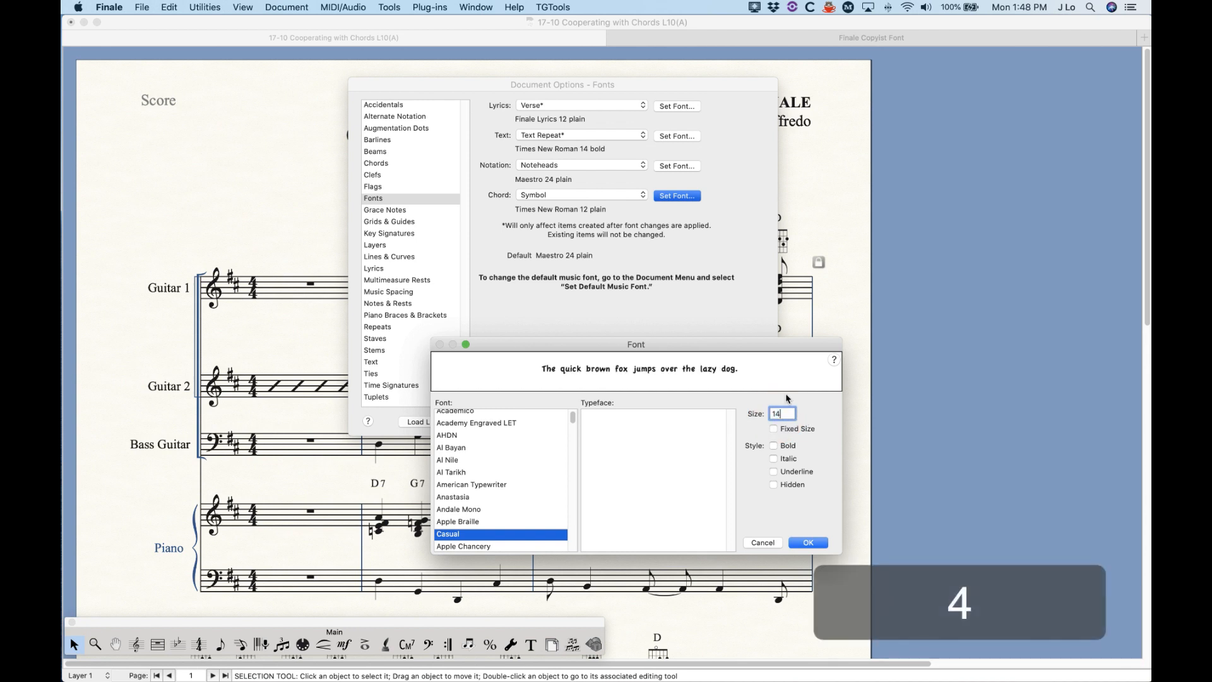
left_click(806, 543)
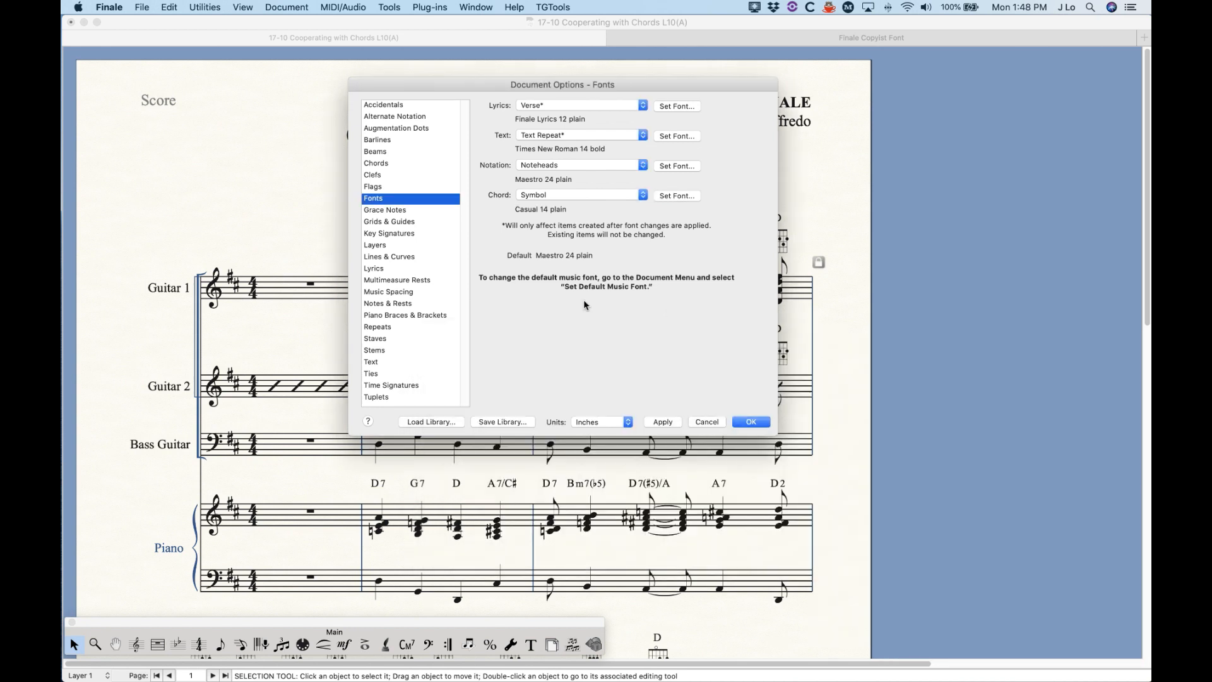
left_click(662, 422)
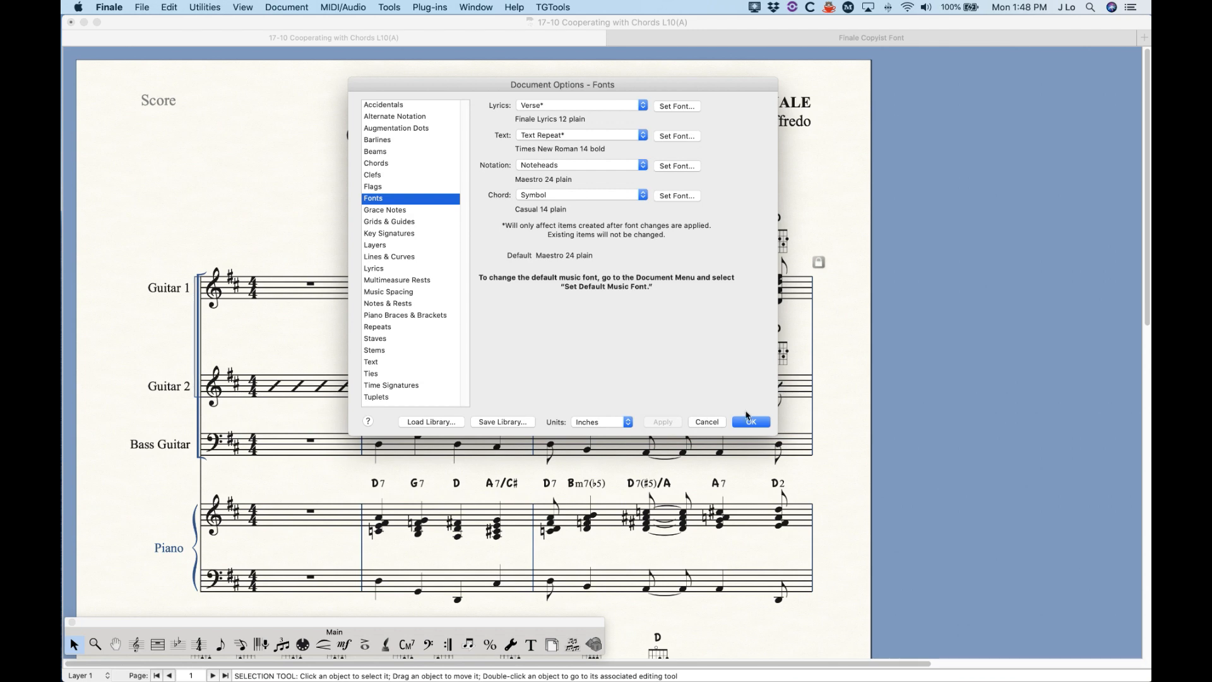
left_click(751, 422)
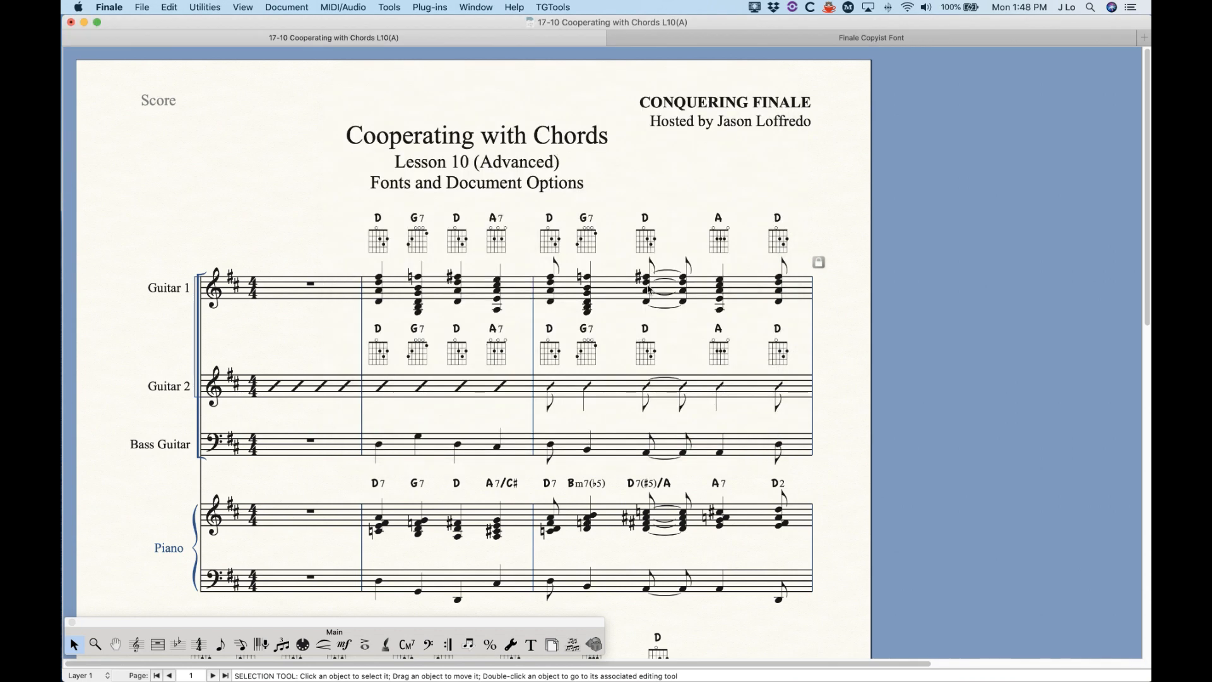
- Set the document's default chord suffix font to Casual at size 13
key("super+equal")
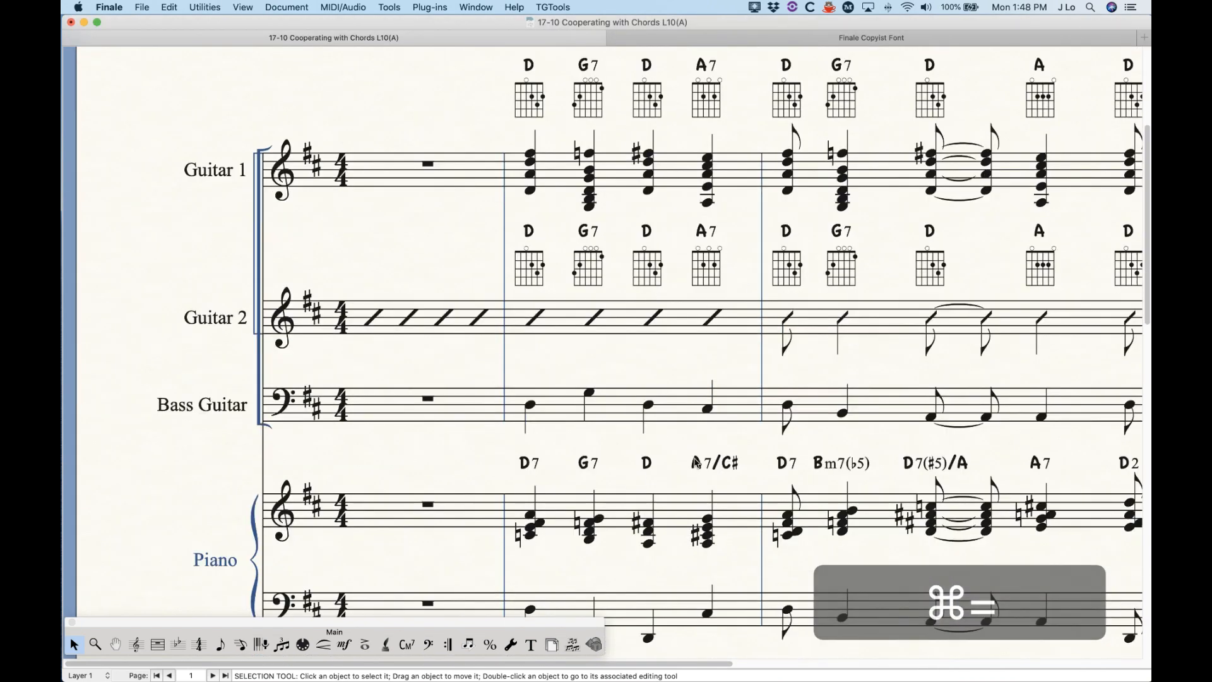
scroll(696, 463, "right", 3)
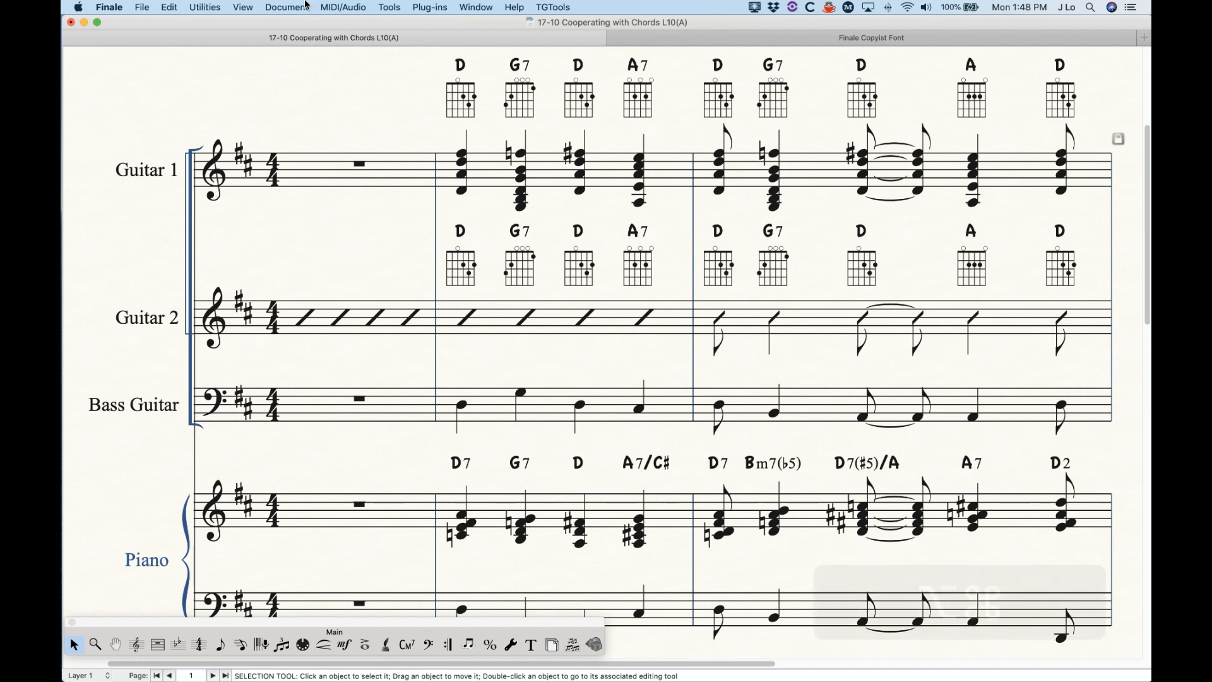
key("alt+super+a")
left_click(588, 213)
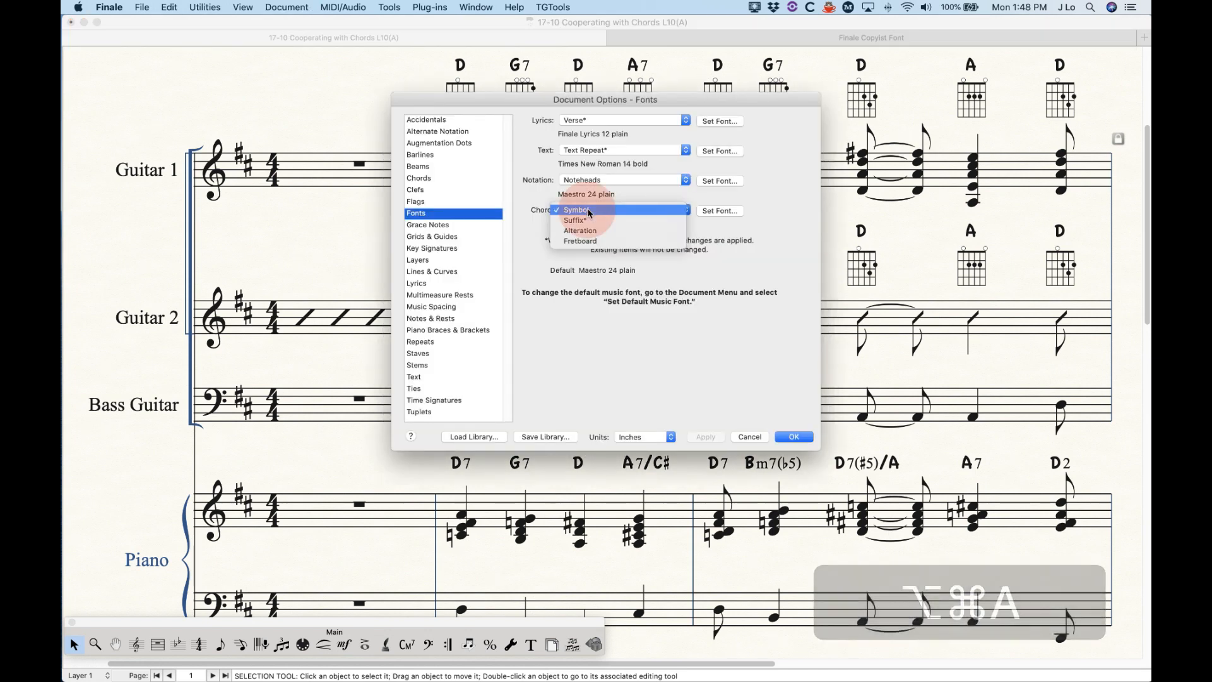
left_click(597, 221)
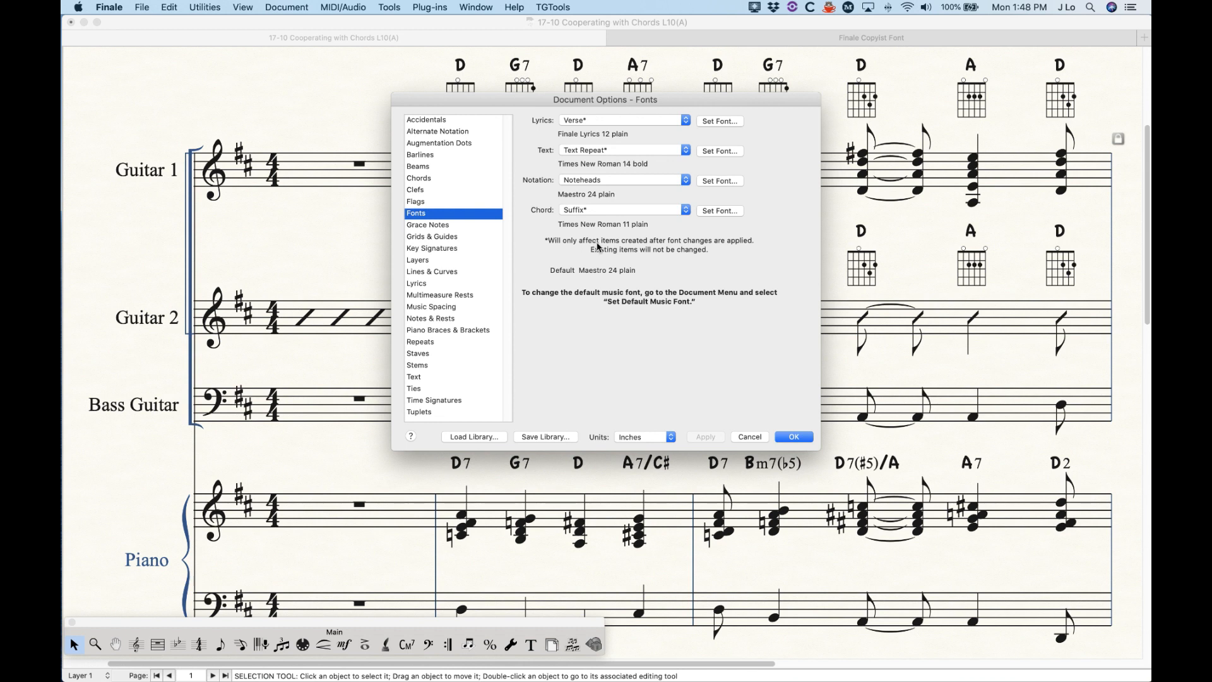
left_click(724, 211)
scroll(541, 470, "up", 20)
left_click(462, 545)
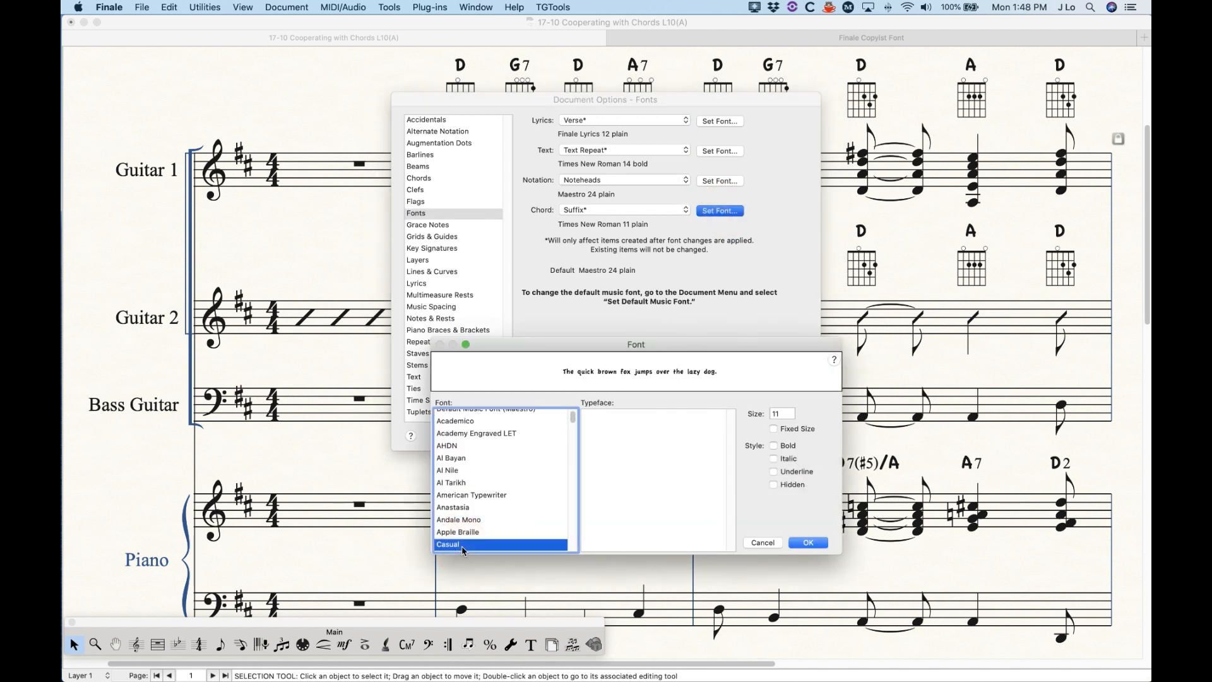
double_click(793, 417)
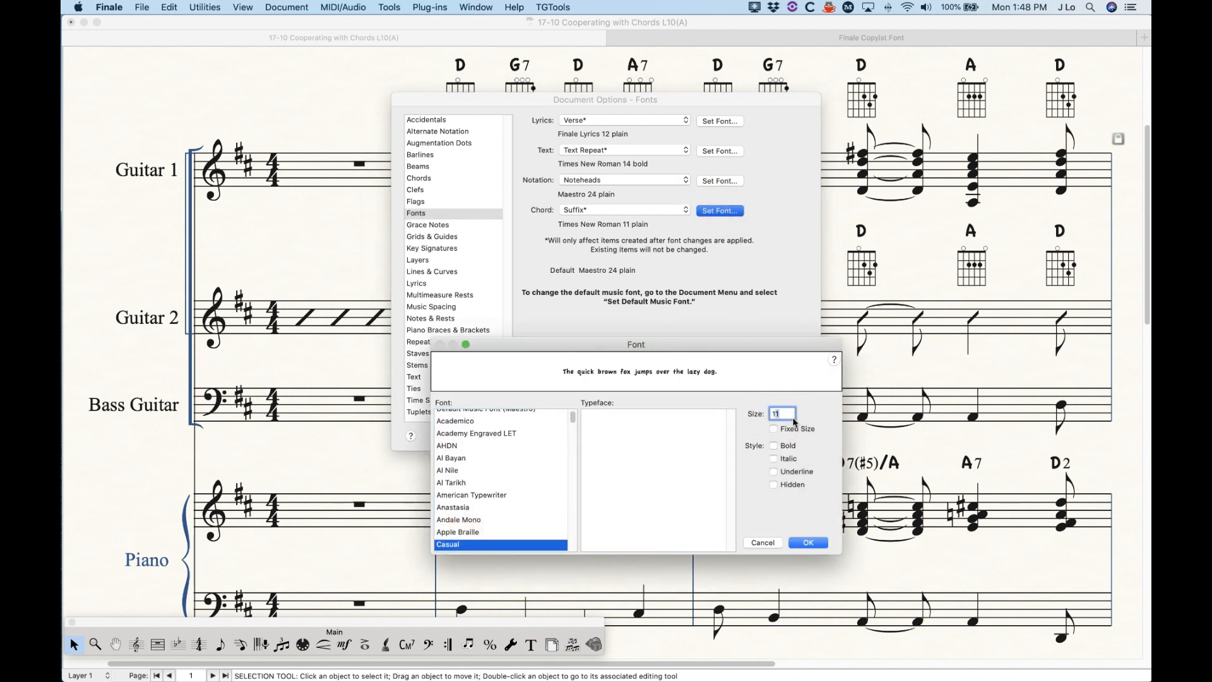
type("2")
key("BackSpace")
type("3")
left_click(807, 542)
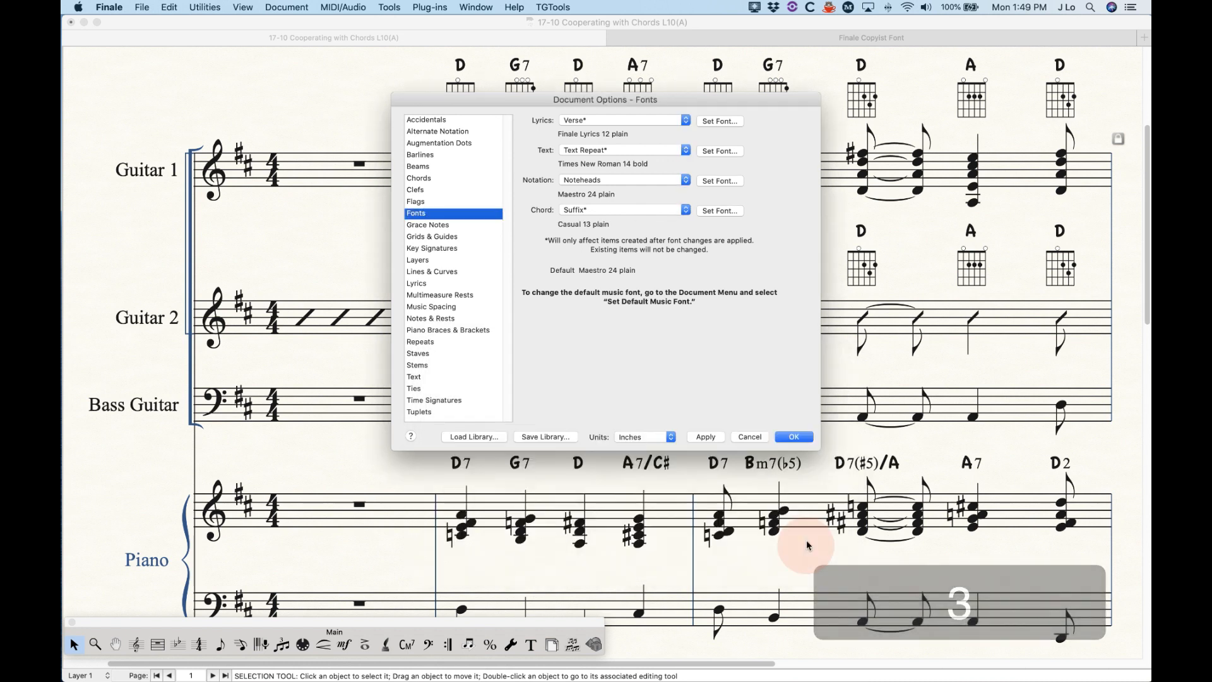
left_click(789, 439)
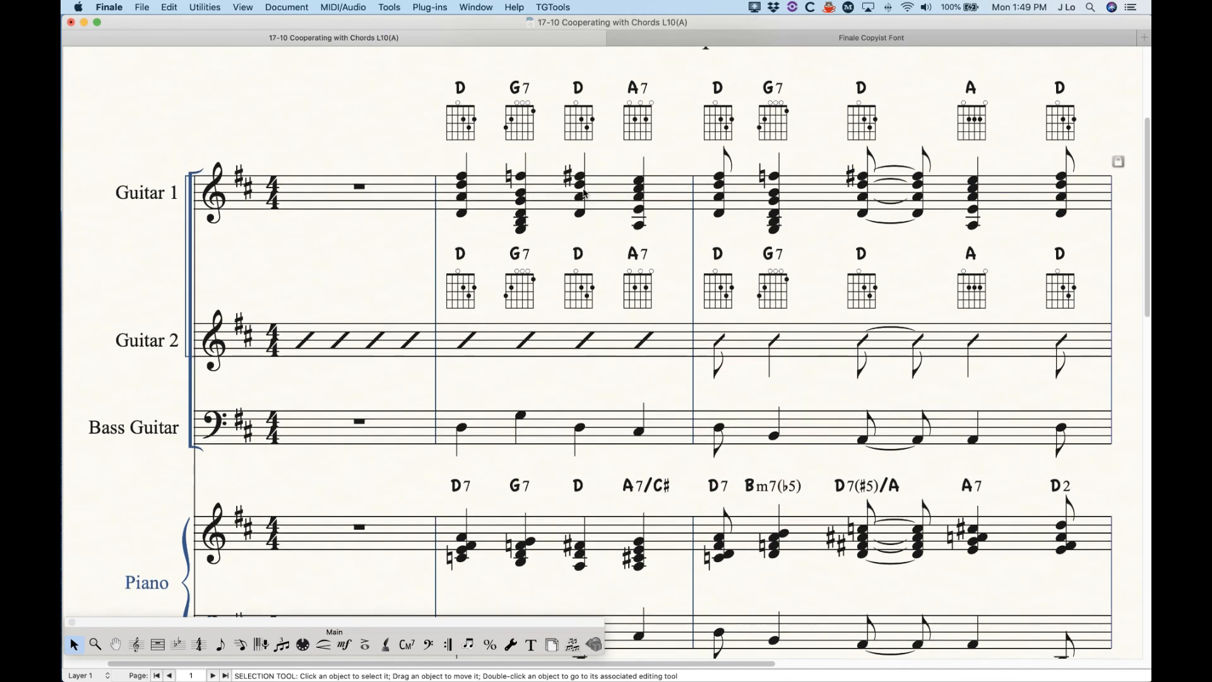
- Set the document's chord alteration font to Jazz at size 14 and apply it to the score
scroll(859, 513, "down", 2)
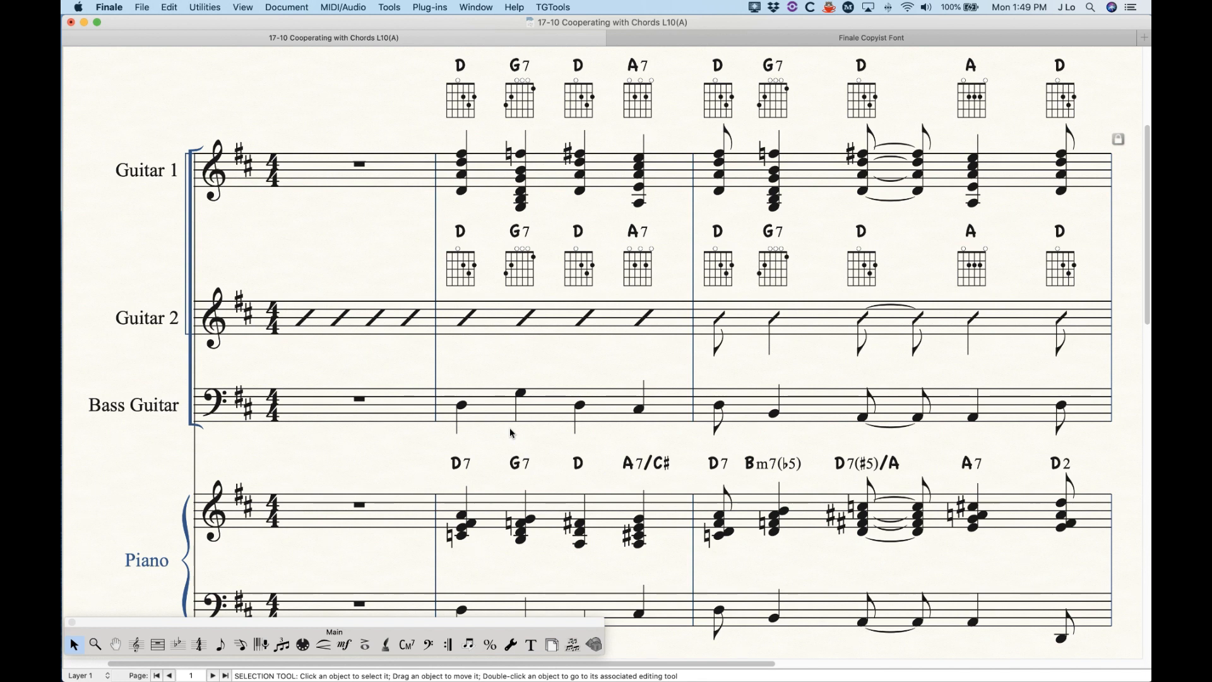
left_click(285, 6)
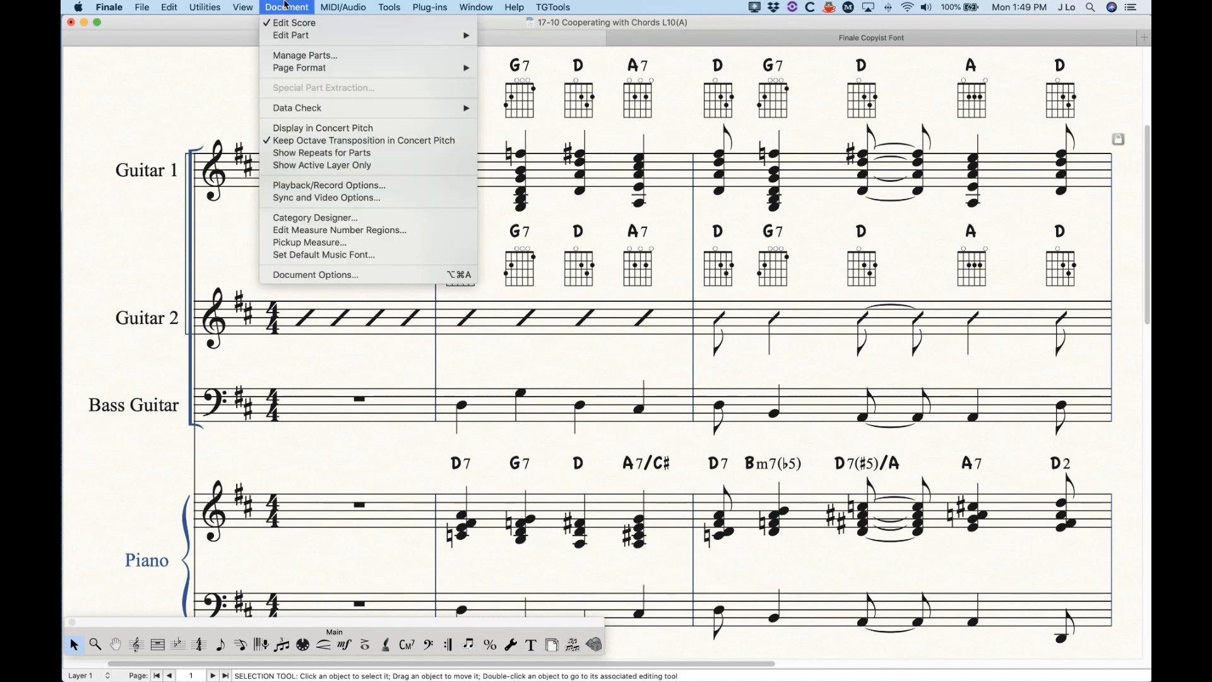
left_click(310, 272)
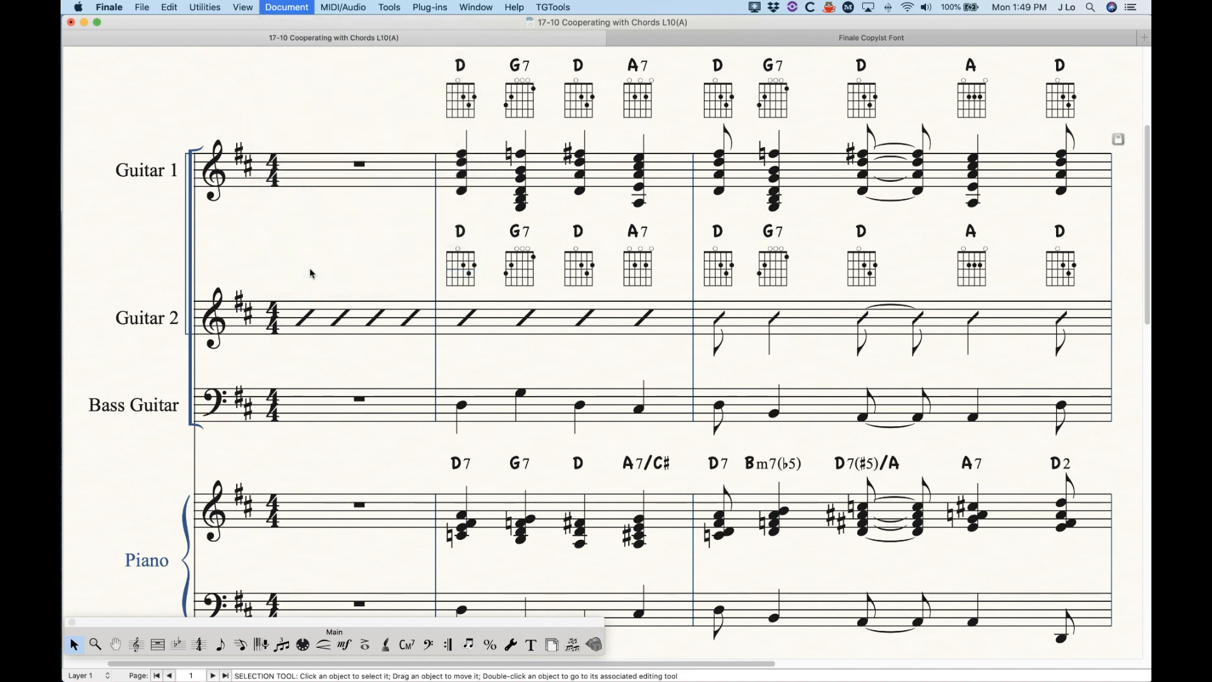
left_click(564, 211)
left_click(607, 225)
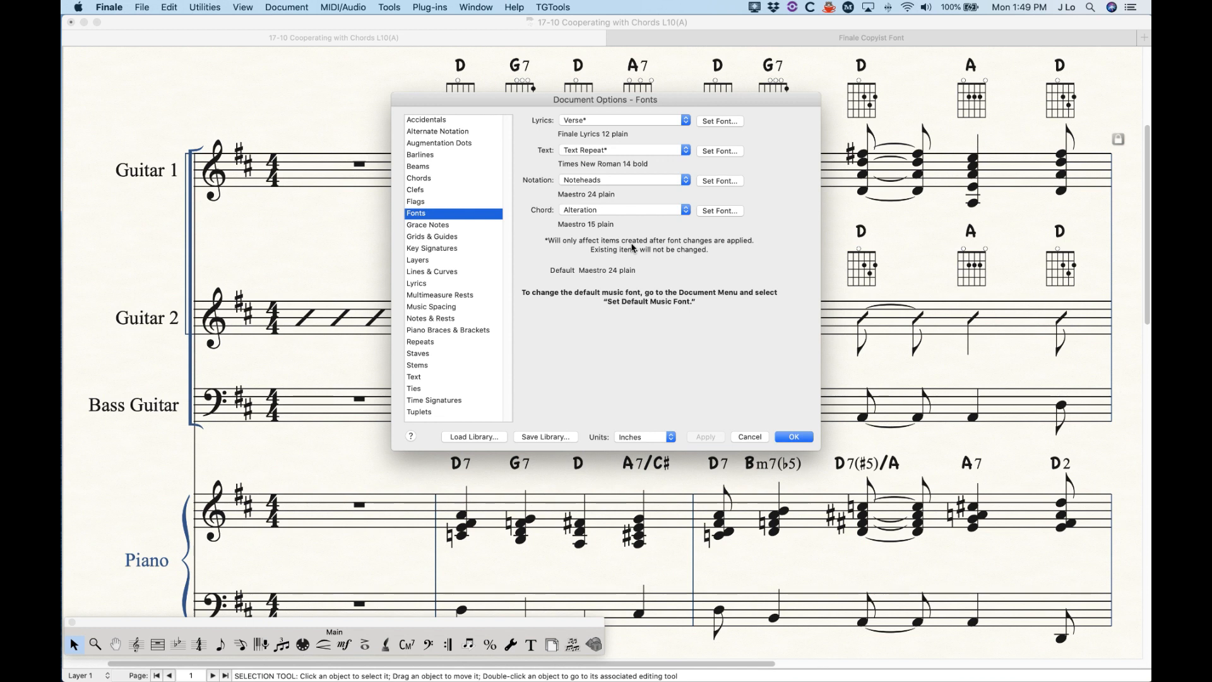
left_click(719, 211)
left_click_drag(574, 483, 573, 472)
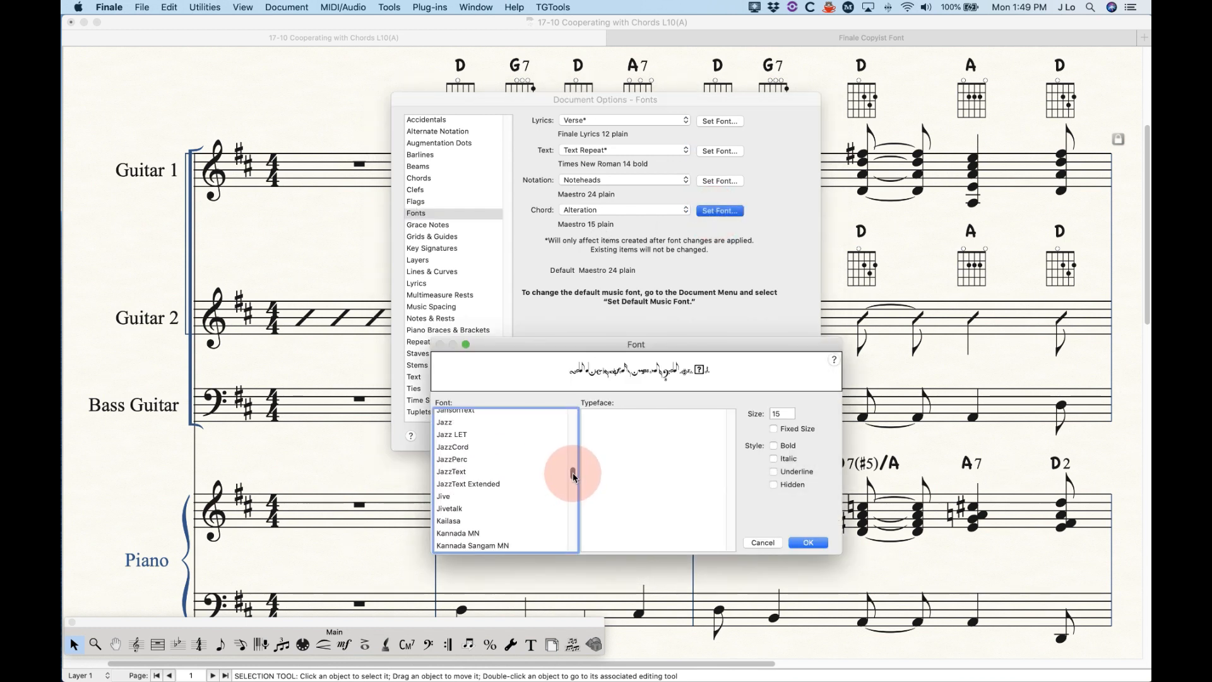
left_click(454, 423)
left_click(778, 415)
left_click_drag(779, 415, 776, 416)
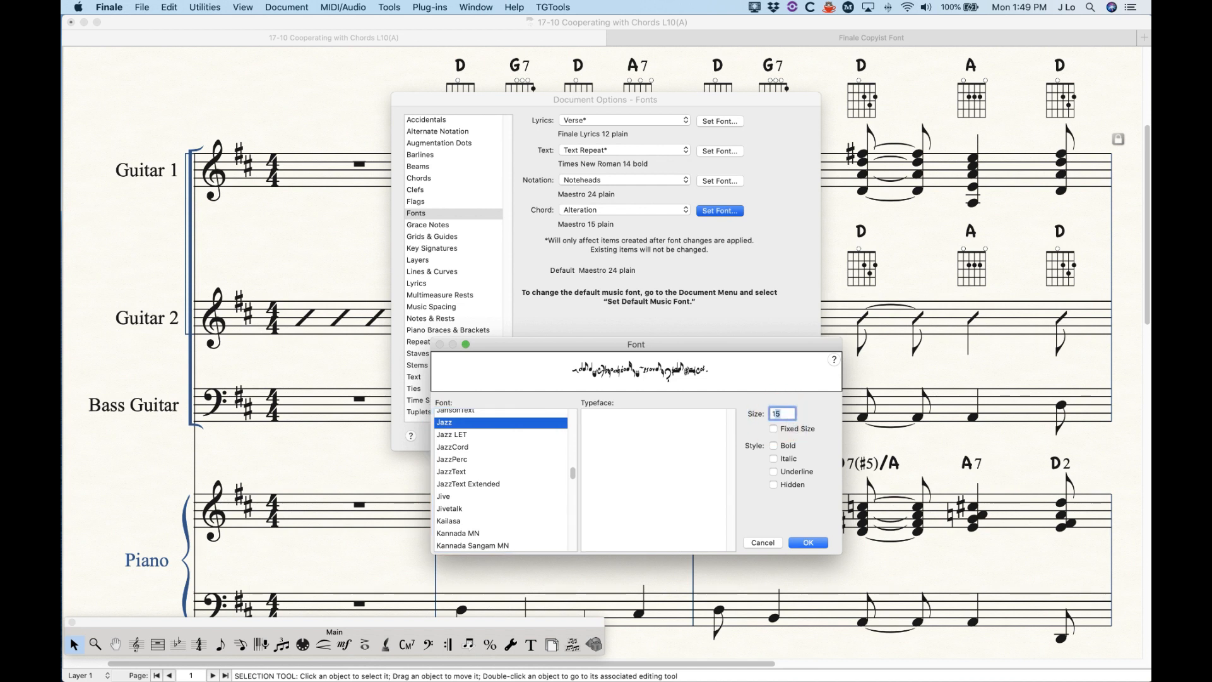
type("4")
left_click(808, 542)
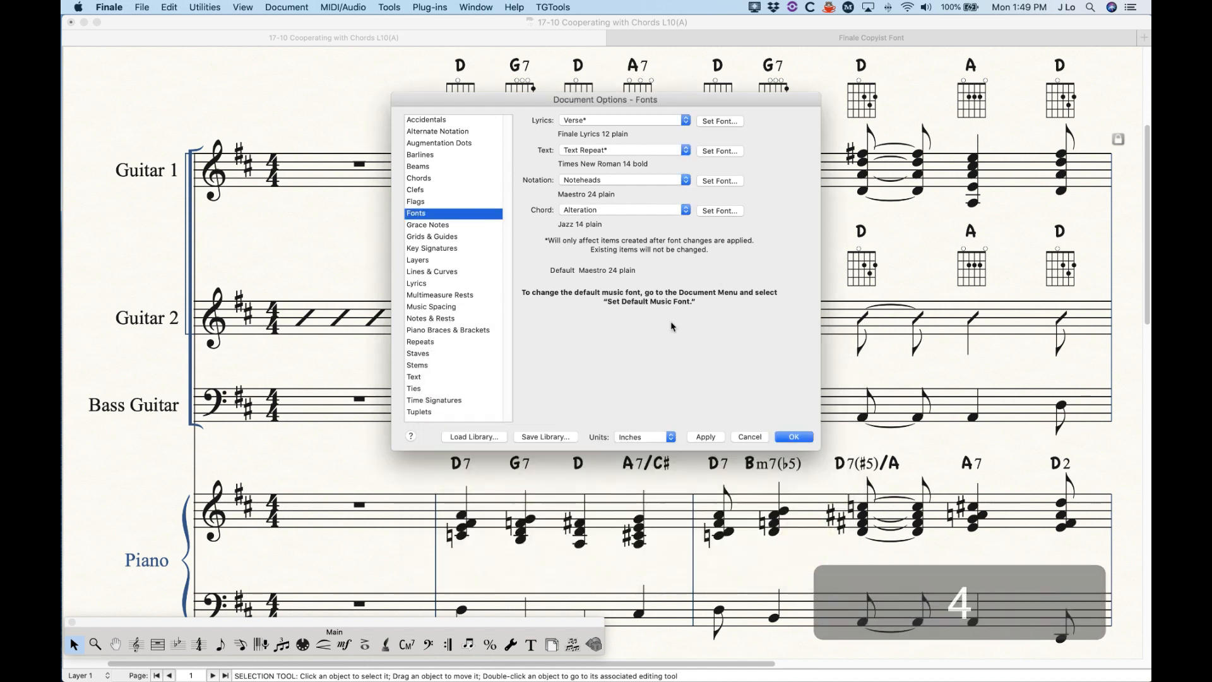
left_click(713, 436)
left_click(789, 441)
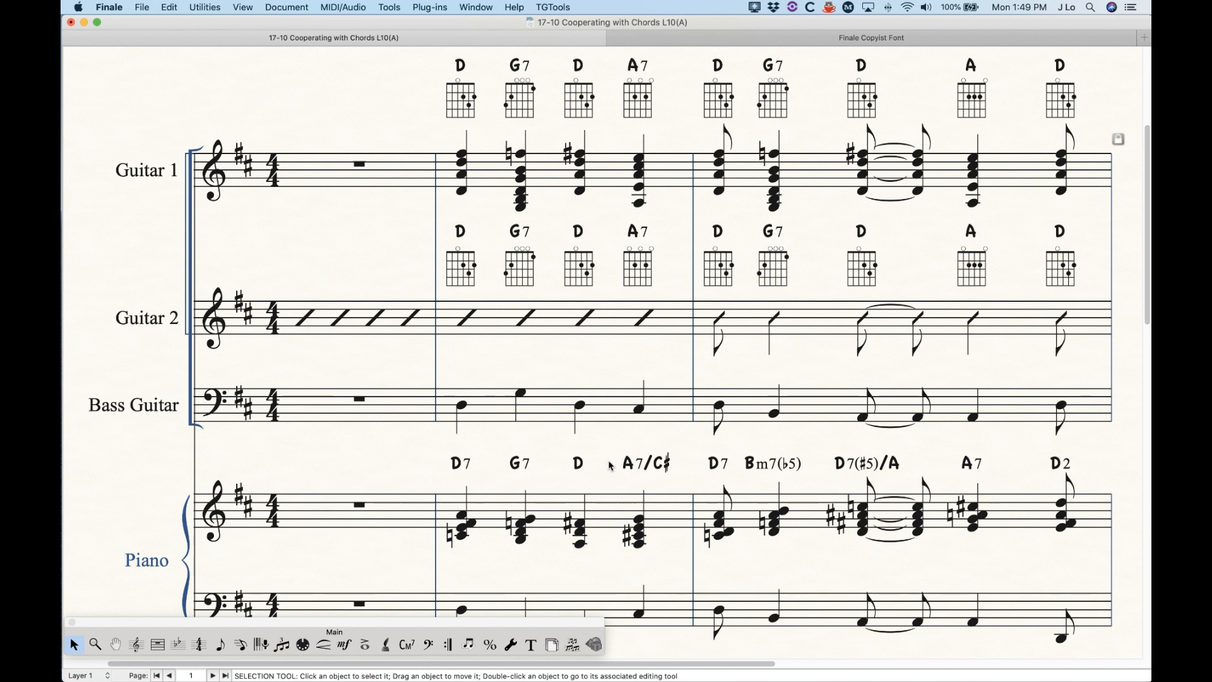
- Open the definition of the A7/C# chord above the piano staff and bring up its chord suffix library
left_click(406, 644)
left_click(647, 465)
key("Return")
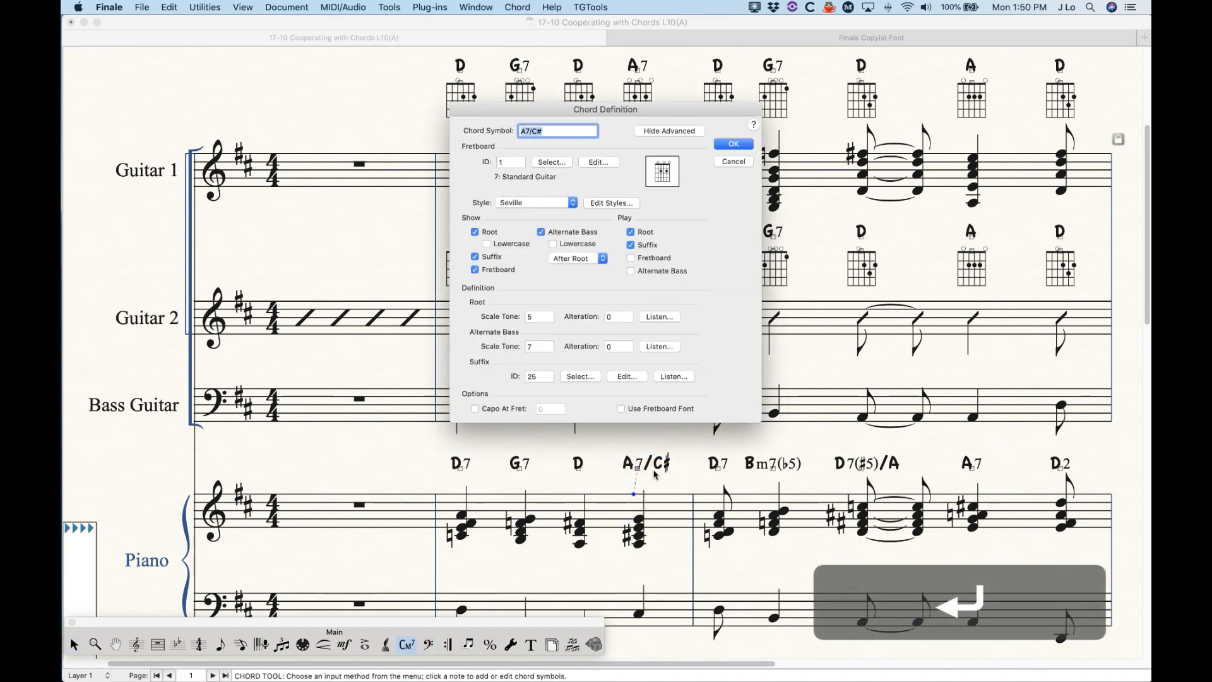
left_click(580, 376)
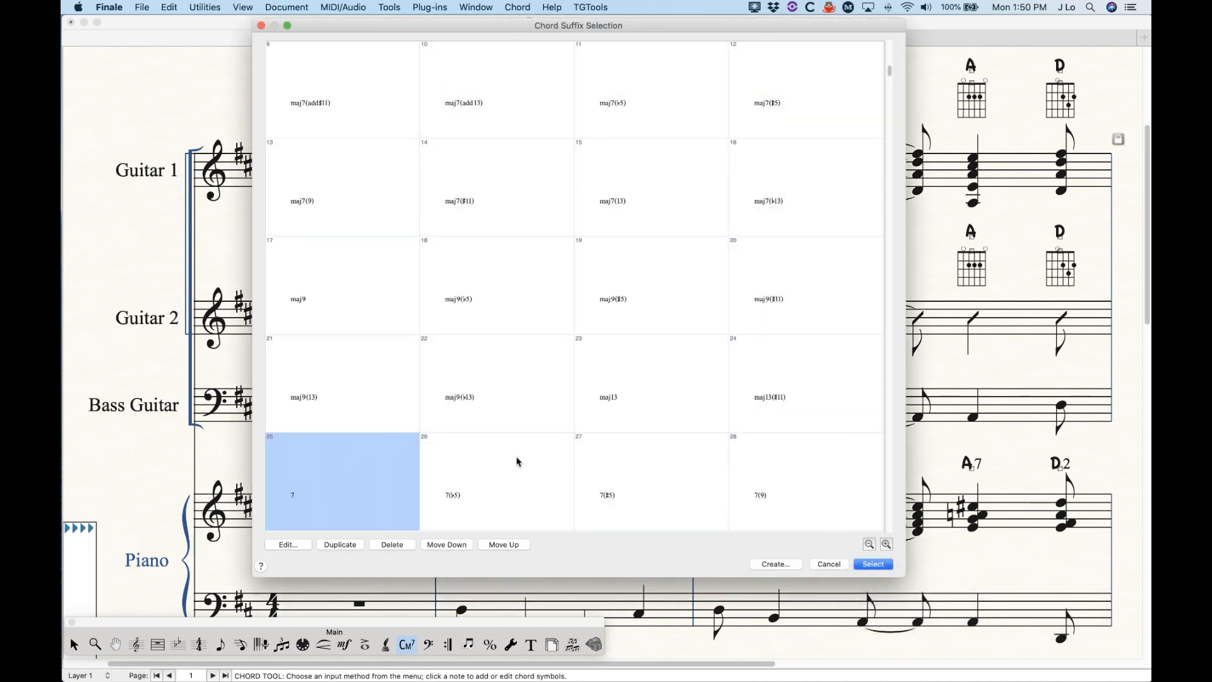
- Open the 7(♭5) suffix for editing and step through its characters up to the 5 to inspect their fonts
scroll(517, 461, "down", 1)
left_click(472, 398)
left_click(289, 544)
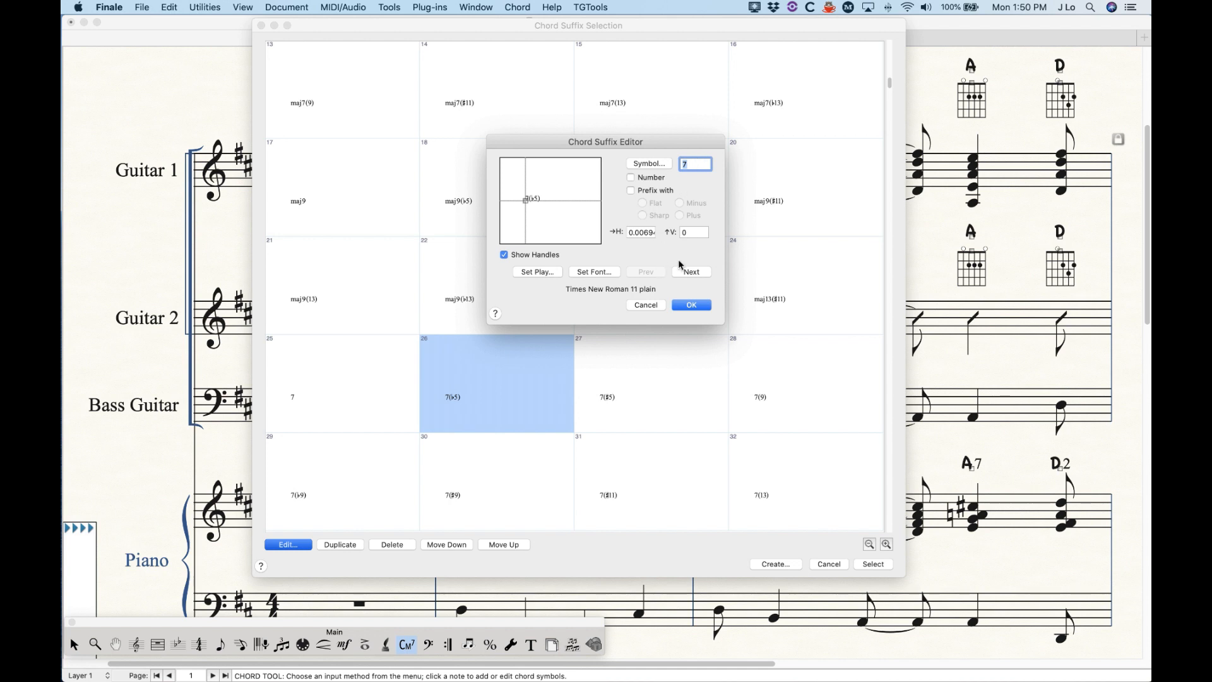
left_click(691, 272)
left_click(690, 272)
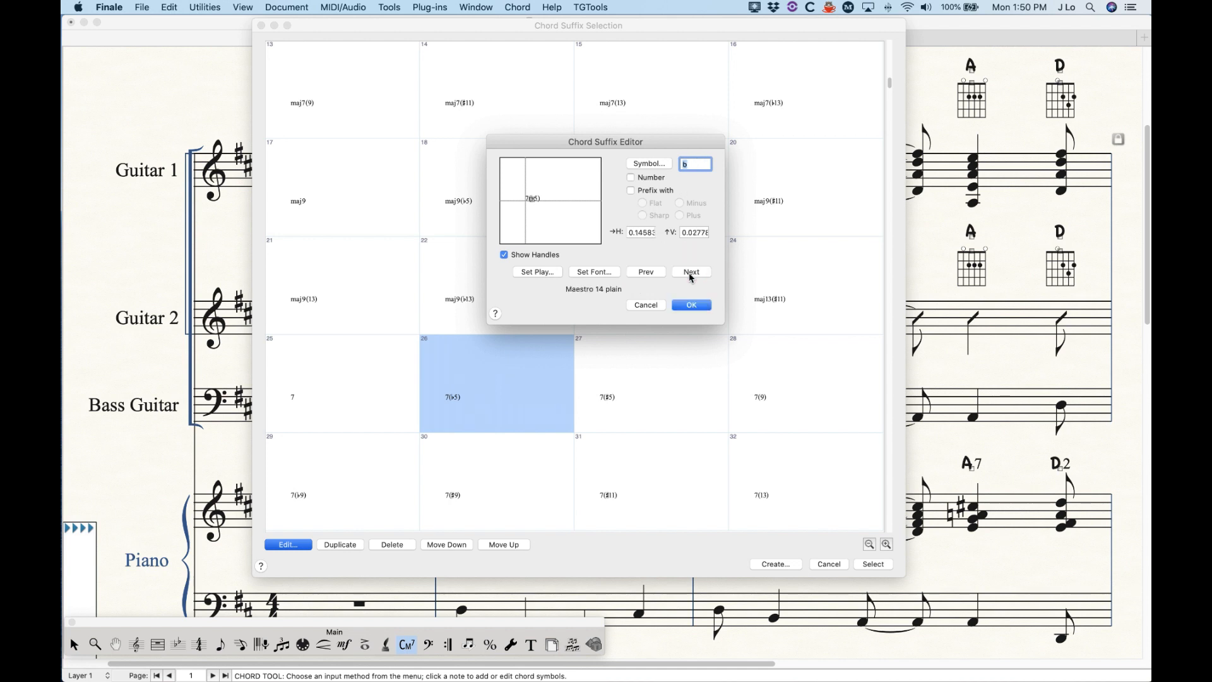
left_click(690, 275)
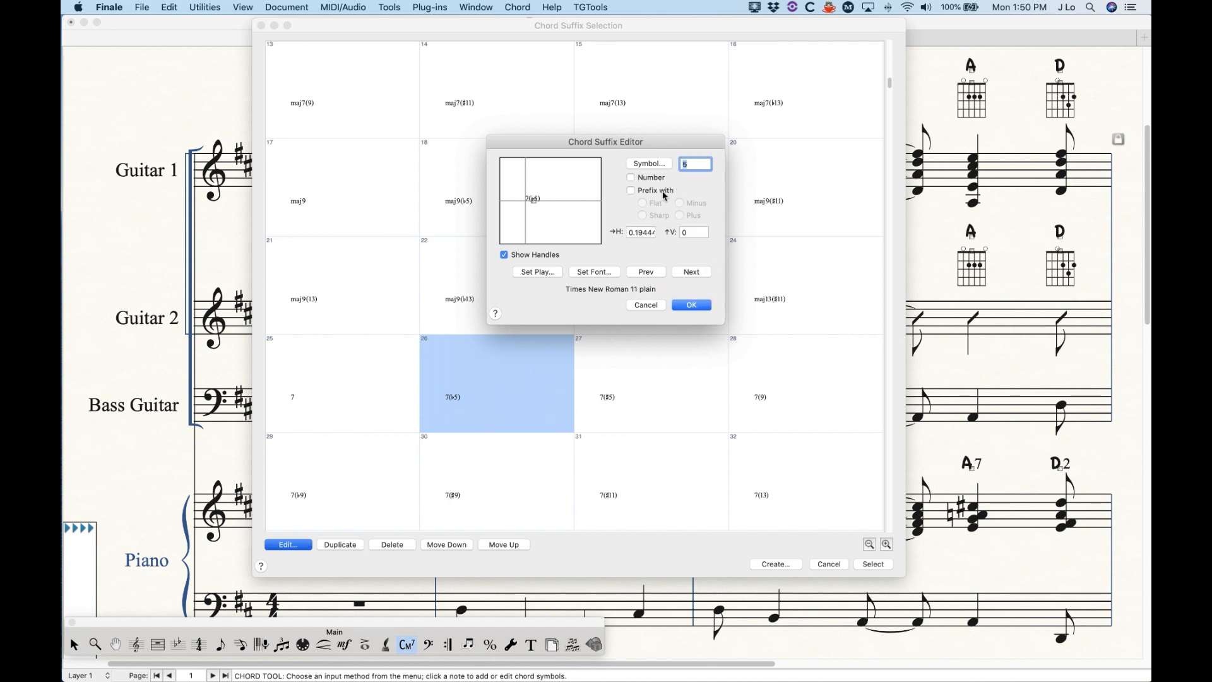
- Try a flat prefix on the 5 of the 7(♭5) suffix, remove it again and cancel the suffix editing
left_click(631, 191)
left_click(642, 204)
left_click(630, 191)
left_click(645, 305)
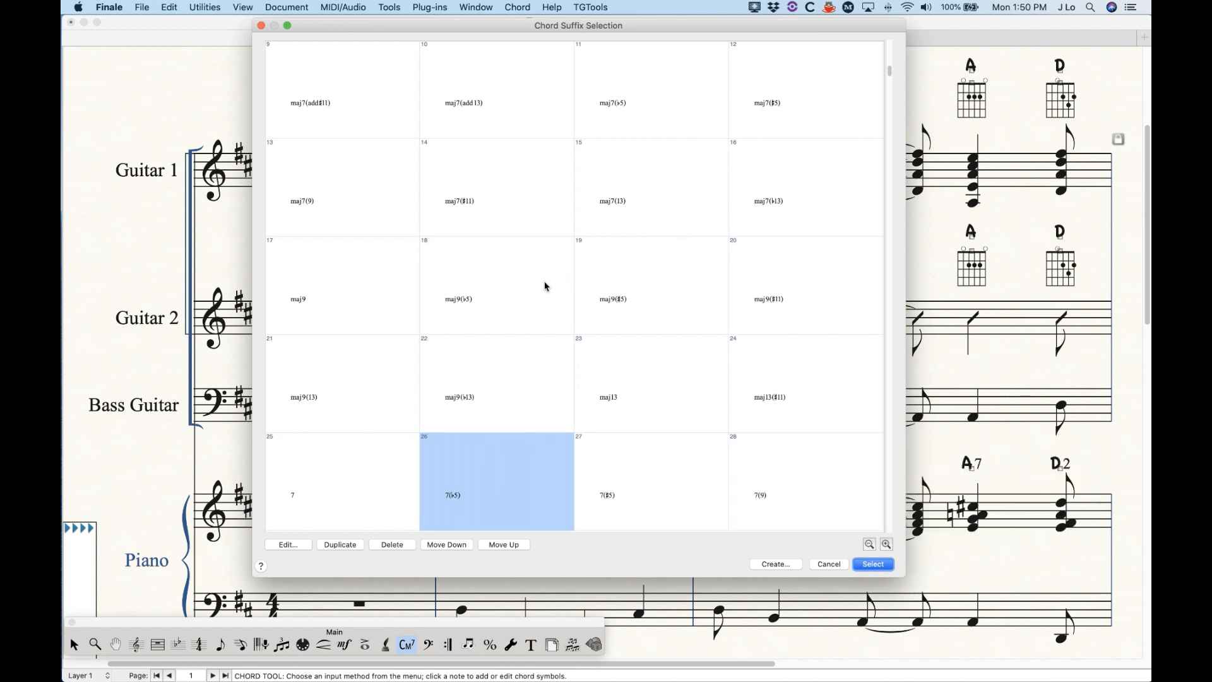
- Browse the remaining chord suffixes in the library and close it without selecting one
scroll(547, 285, "down", 15)
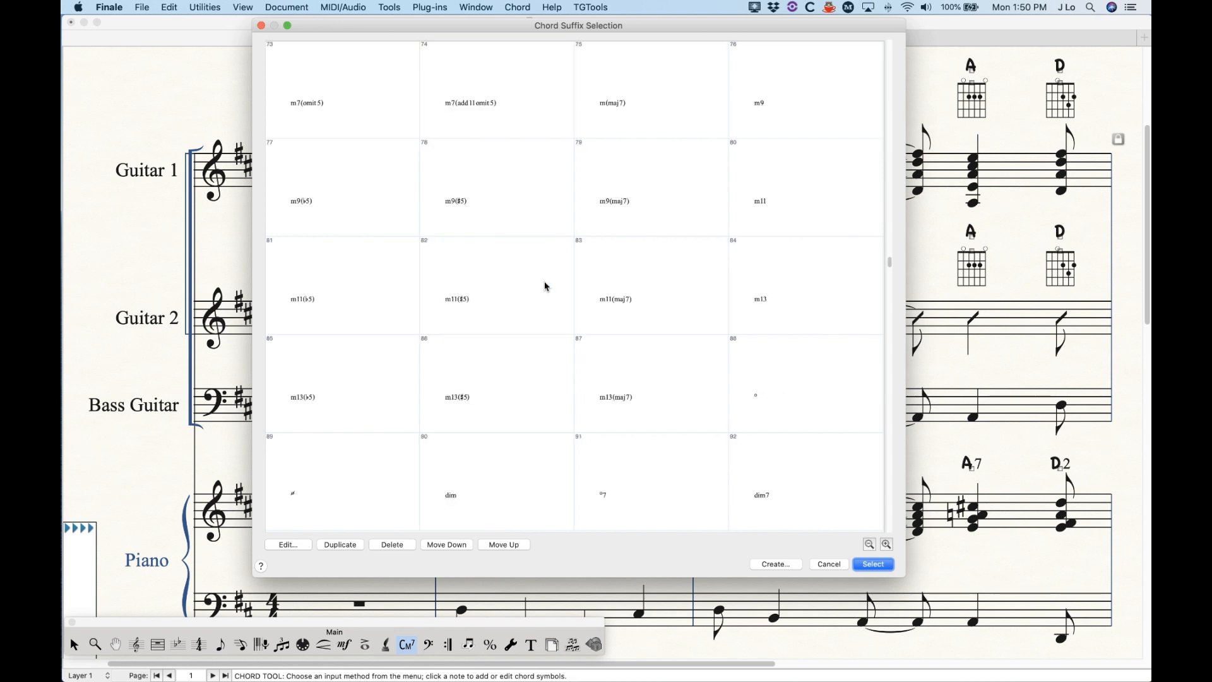
scroll(547, 286, "up", 5)
scroll(566, 337, "up", 6)
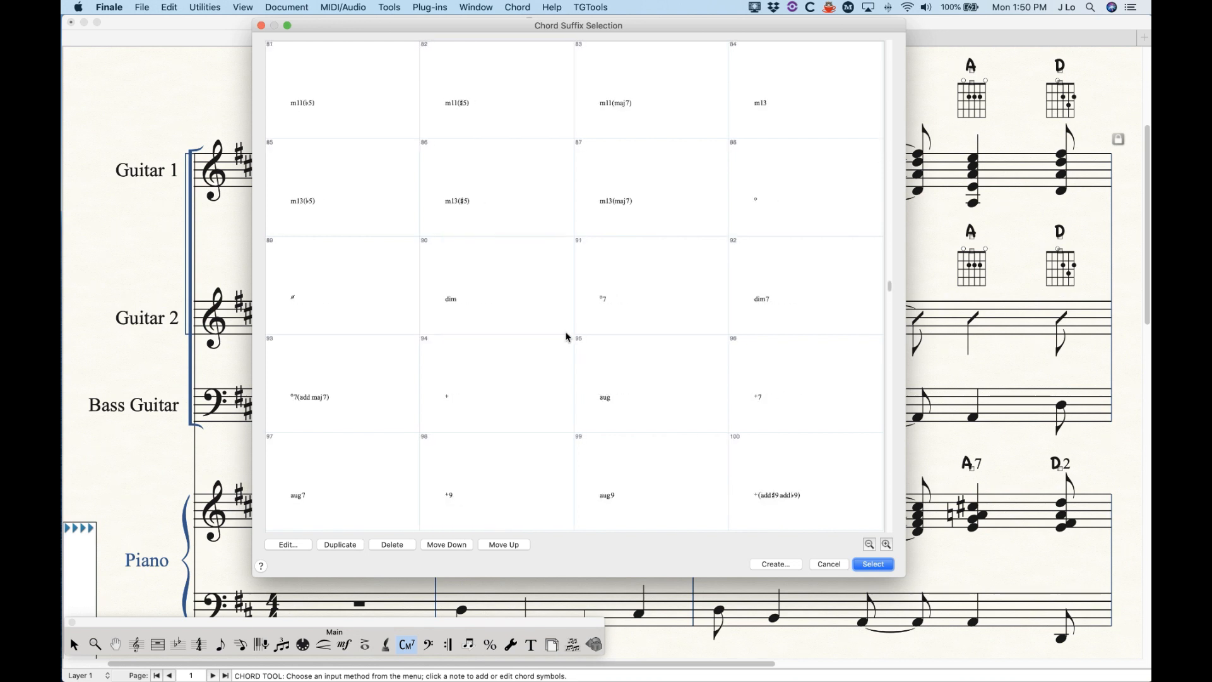
left_click(833, 565)
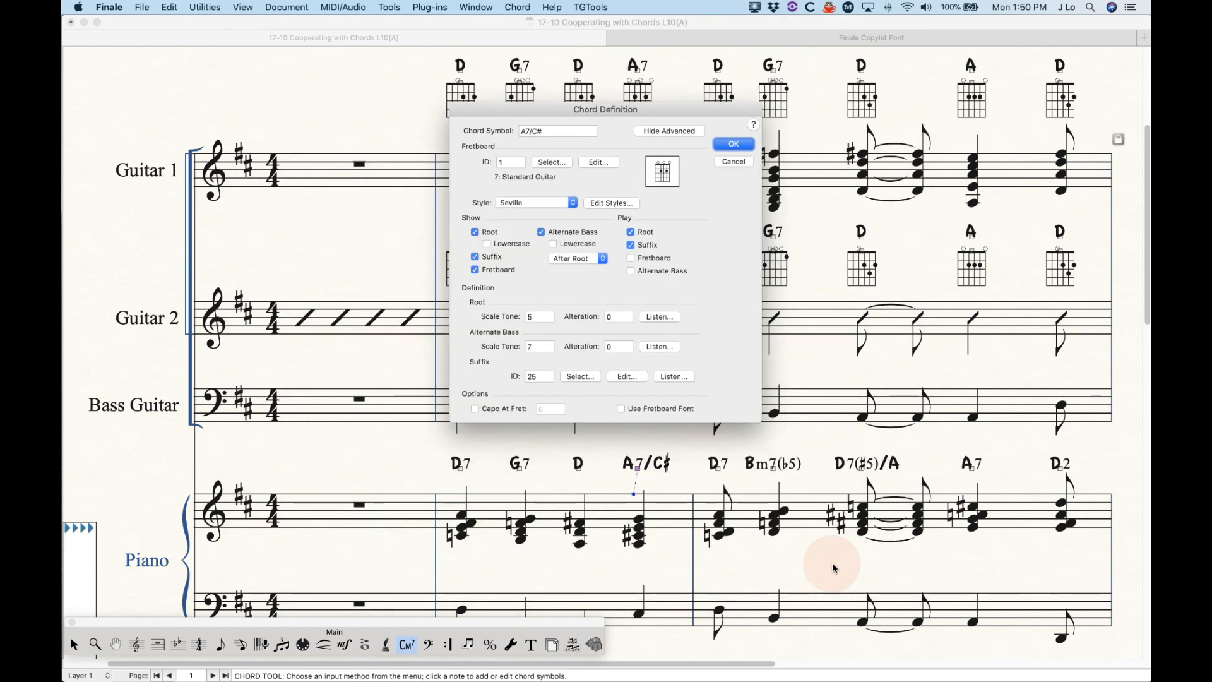
- Cancel the chord definition, review the Fretboard and Symbol chord fonts in the Document Options and close them
left_click(736, 162)
key("super+alt+a")
left_click(578, 210)
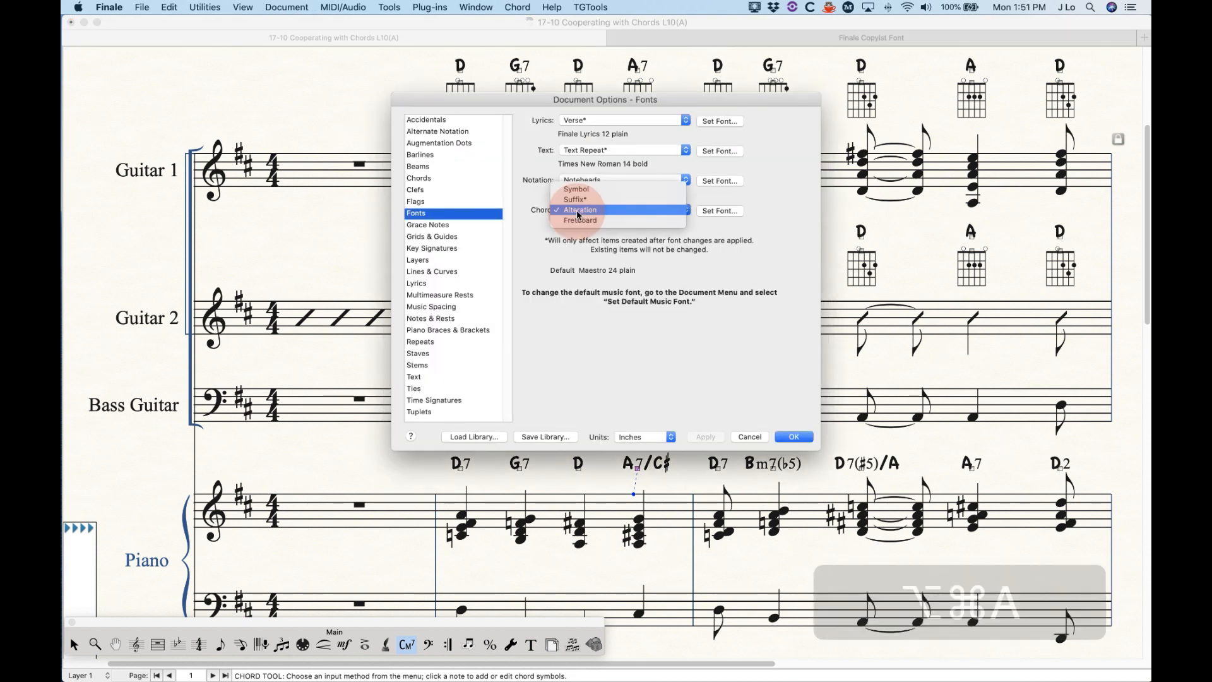
left_click(580, 220)
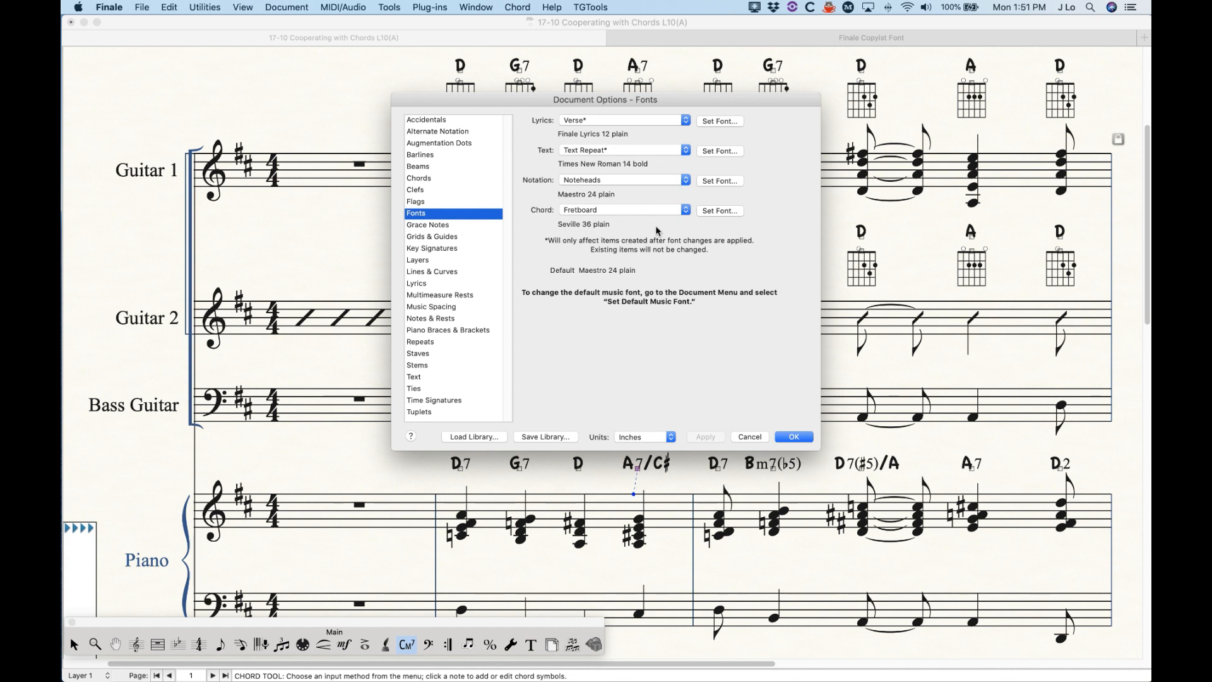
left_click(587, 213)
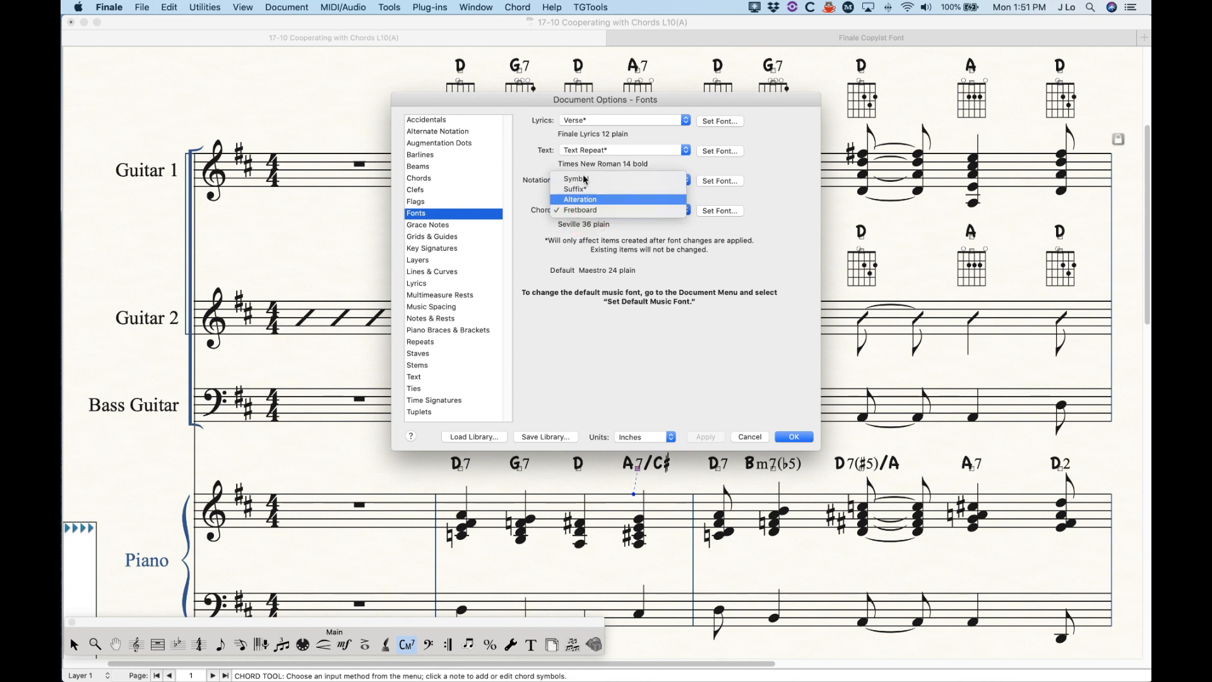
left_click(576, 179)
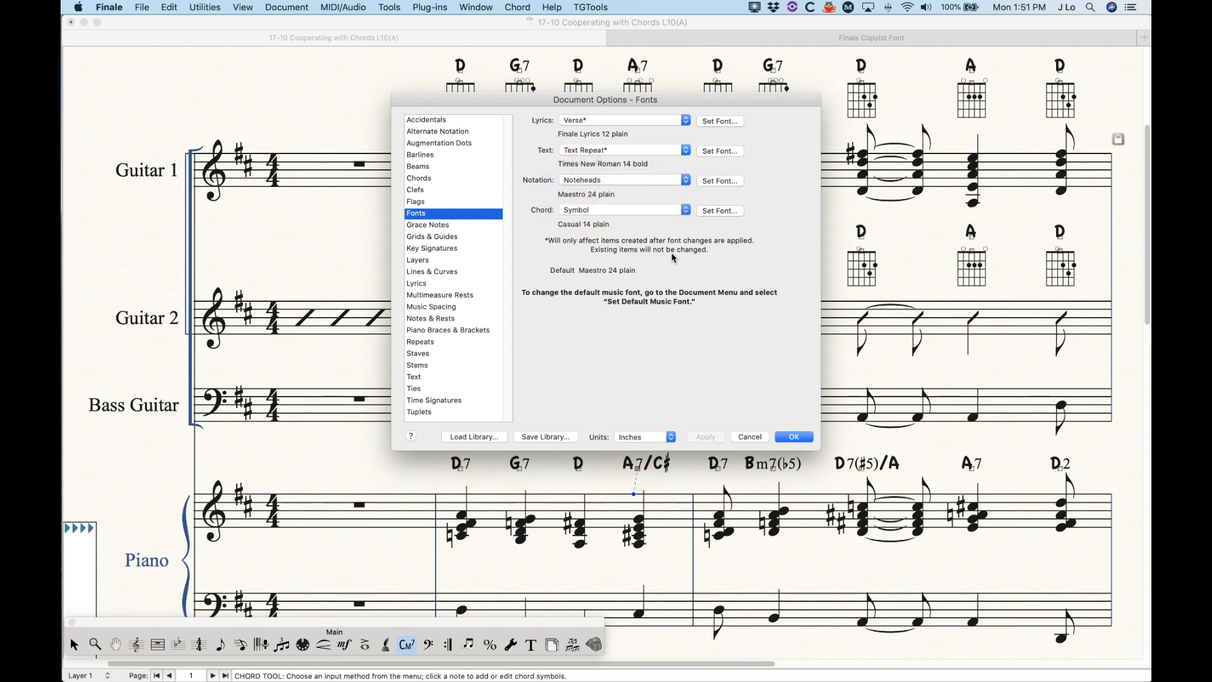
left_click(793, 436)
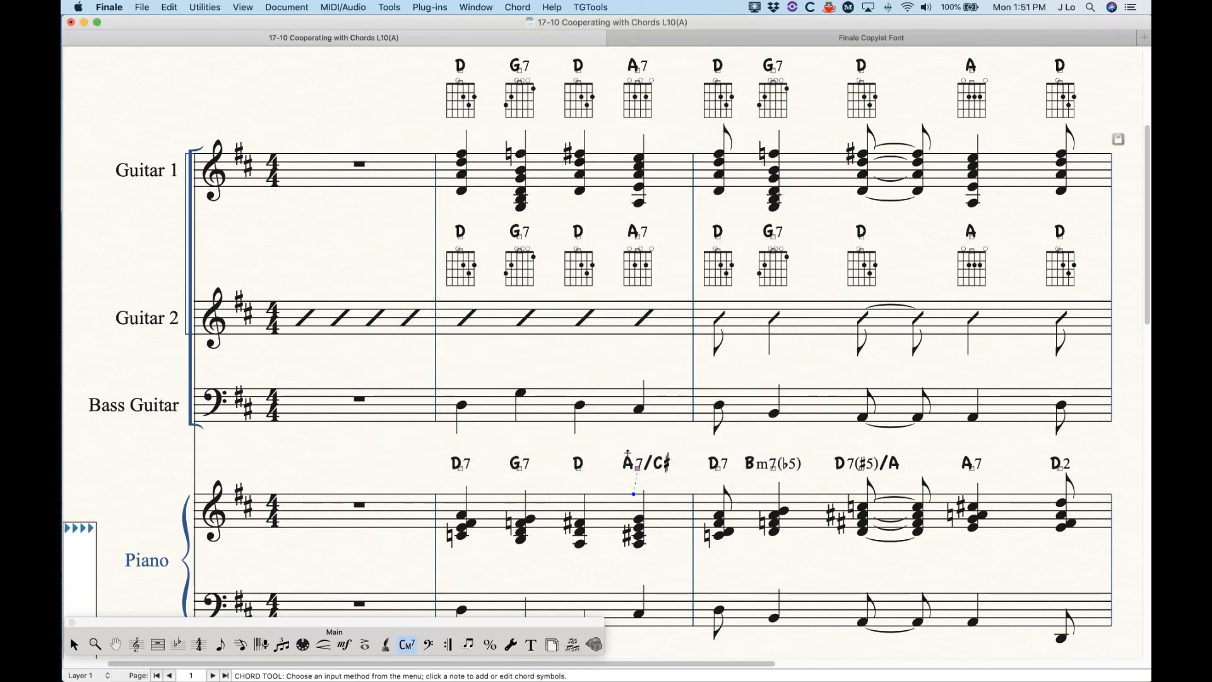
- Open the definition of Guitar 1's first D chord and browse through its chord suffix library
scroll(653, 460, "up", 1)
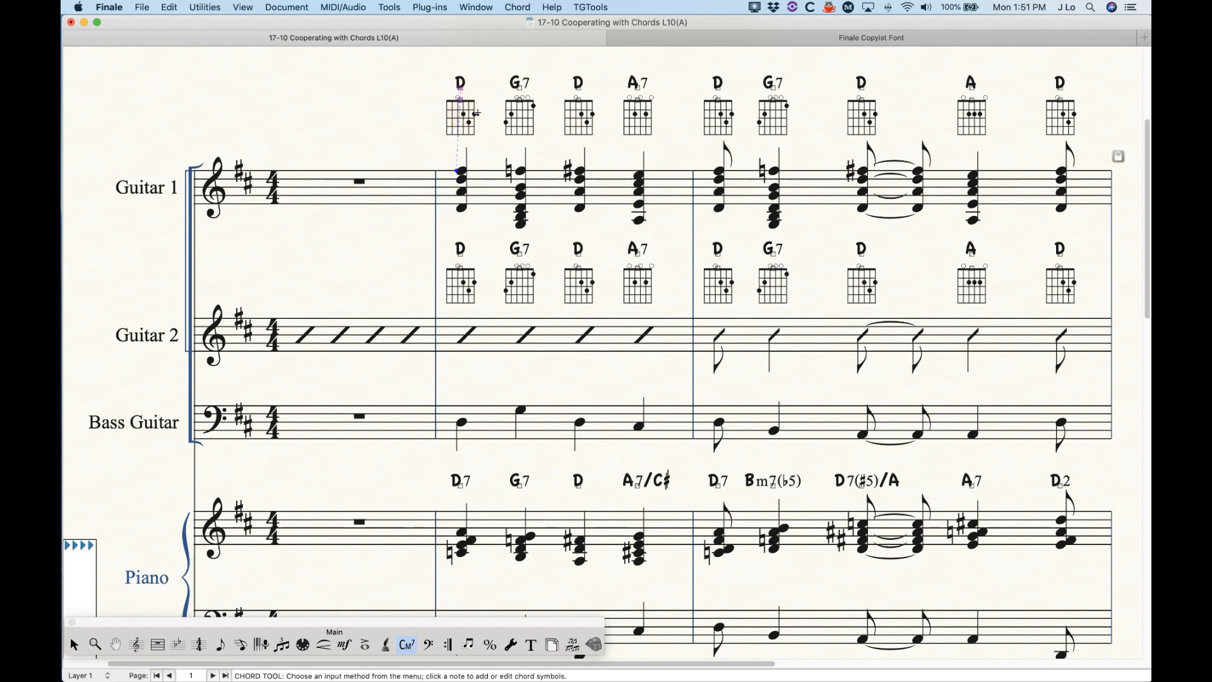
key("Return")
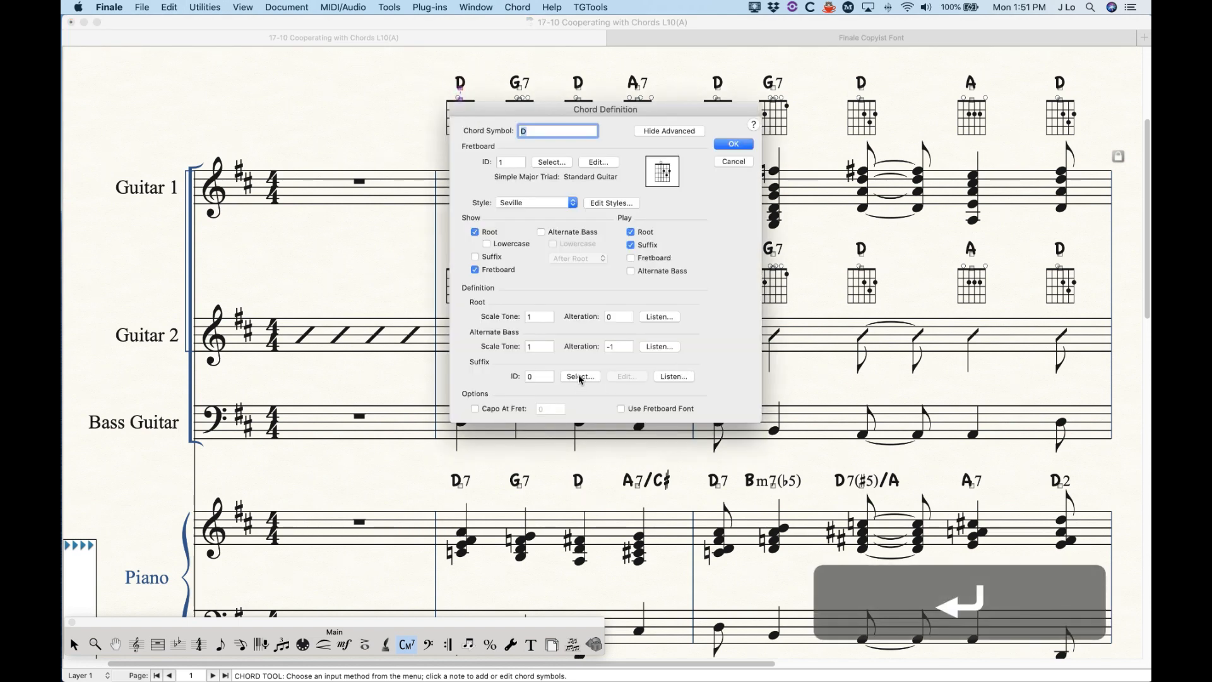
left_click(579, 376)
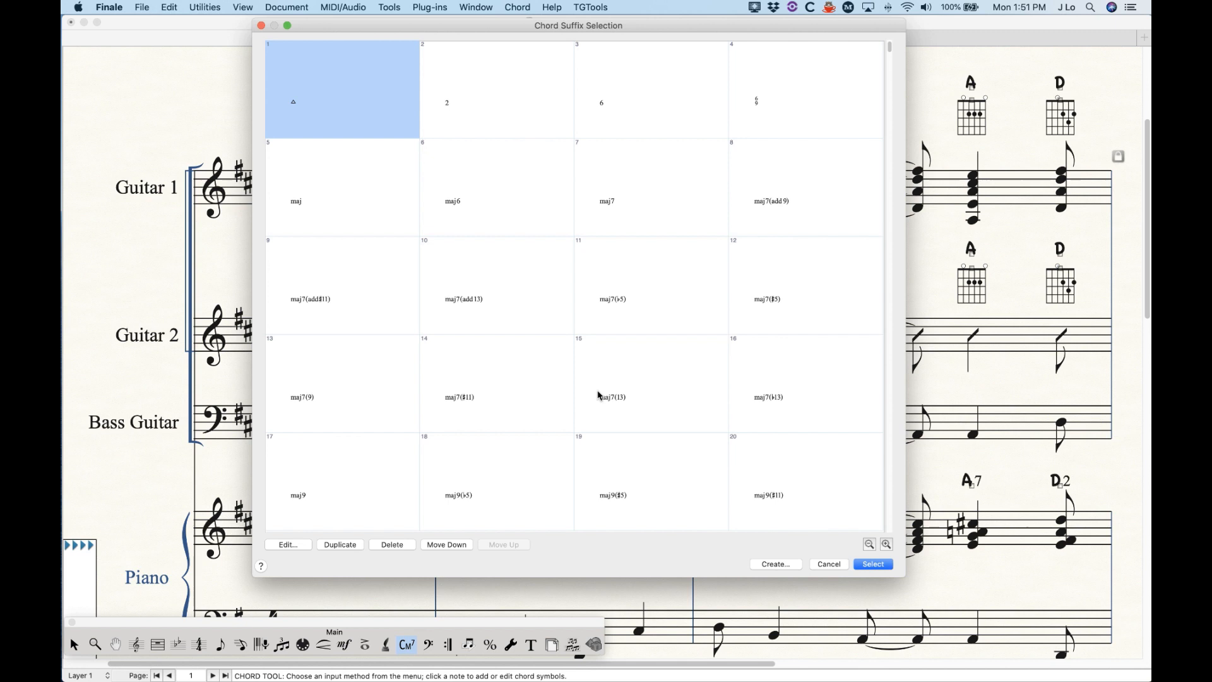
scroll(598, 395, "down", 20)
scroll(598, 395, "down", 19)
scroll(595, 408, "up", 19)
scroll(596, 407, "up", 20)
- Open the maj6 suffix for editing, step through its characters up to the j to inspect their fonts, and cancel back to the score
left_click(511, 211)
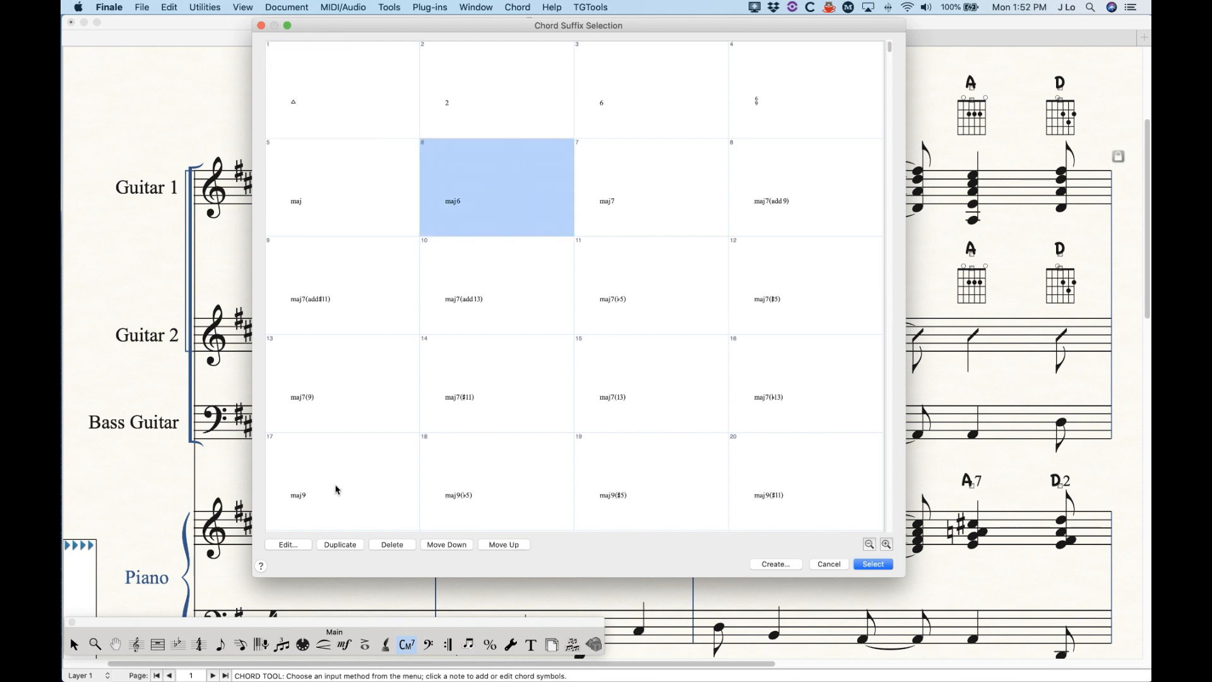
left_click(288, 544)
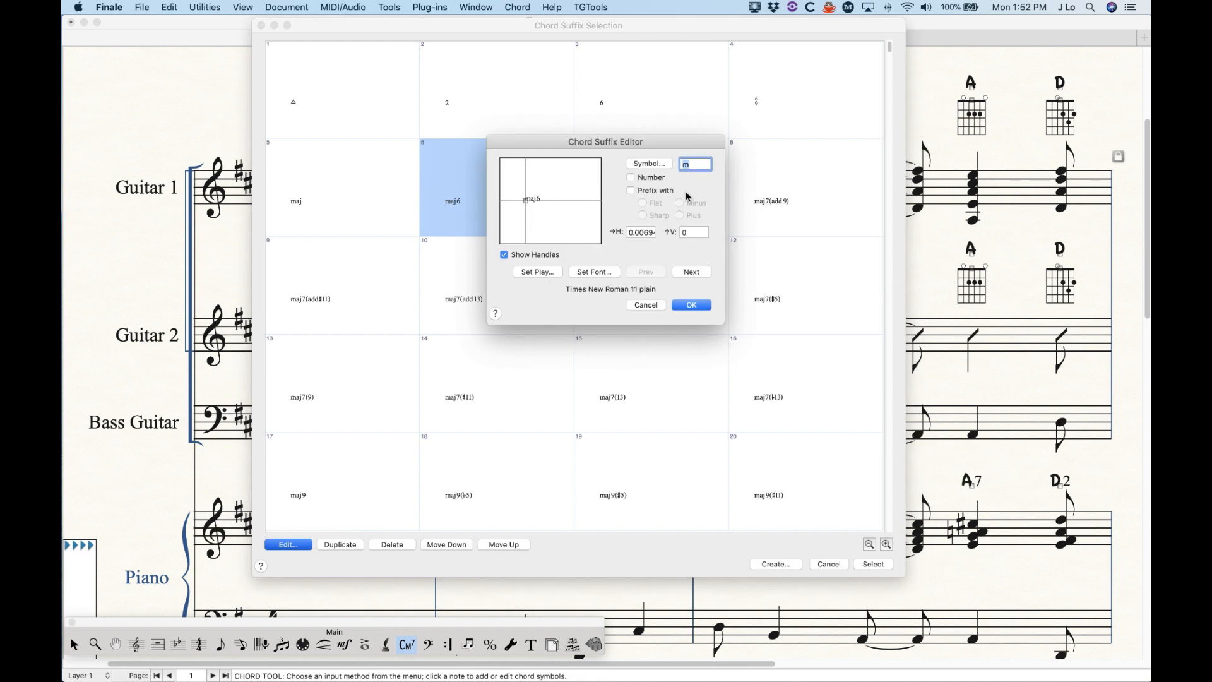
left_click(691, 271)
left_click(699, 274)
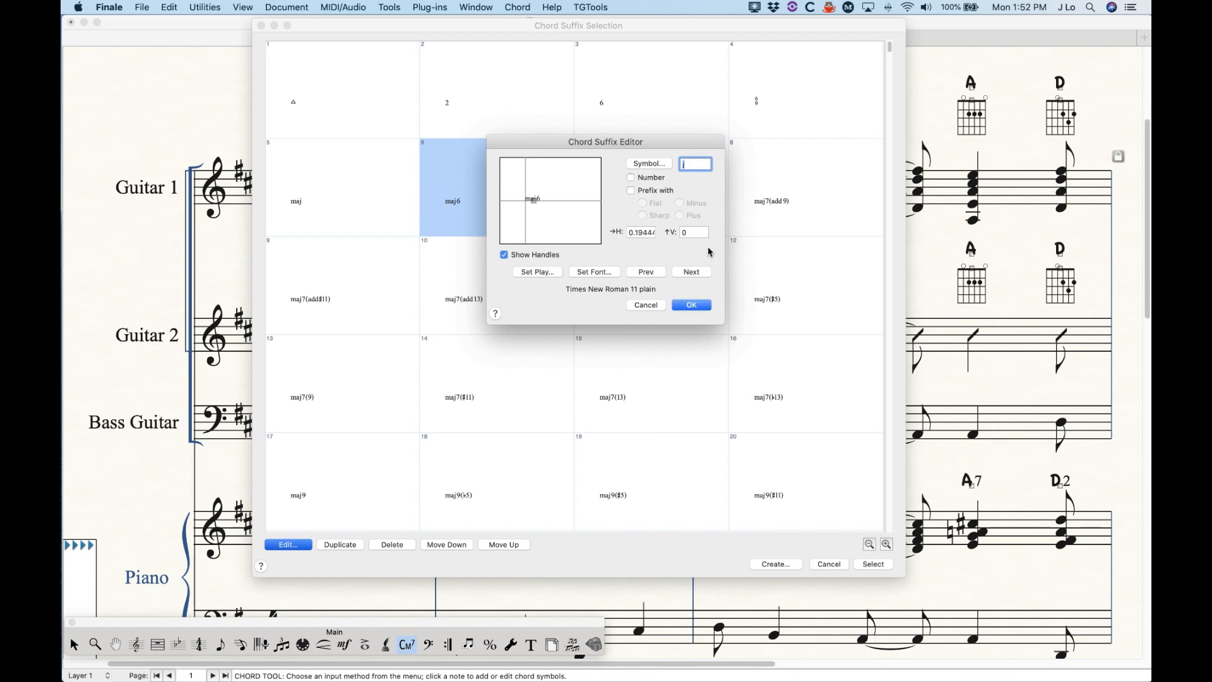
left_click(657, 304)
left_click(833, 565)
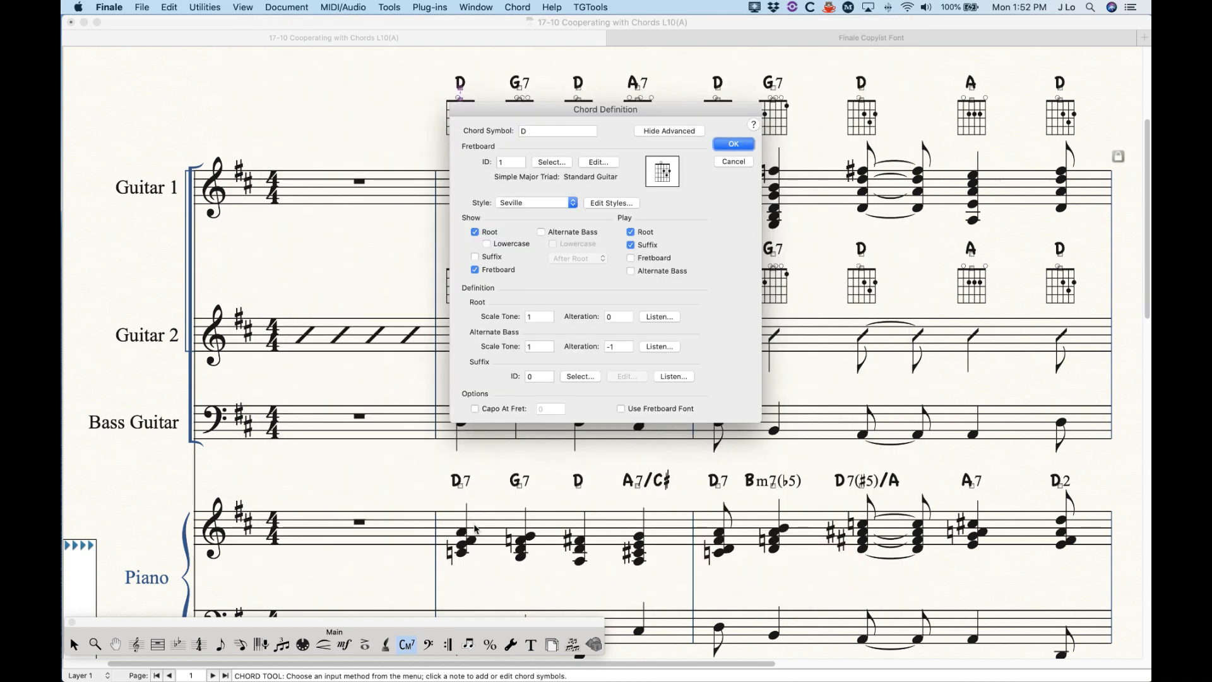
key("Escape")
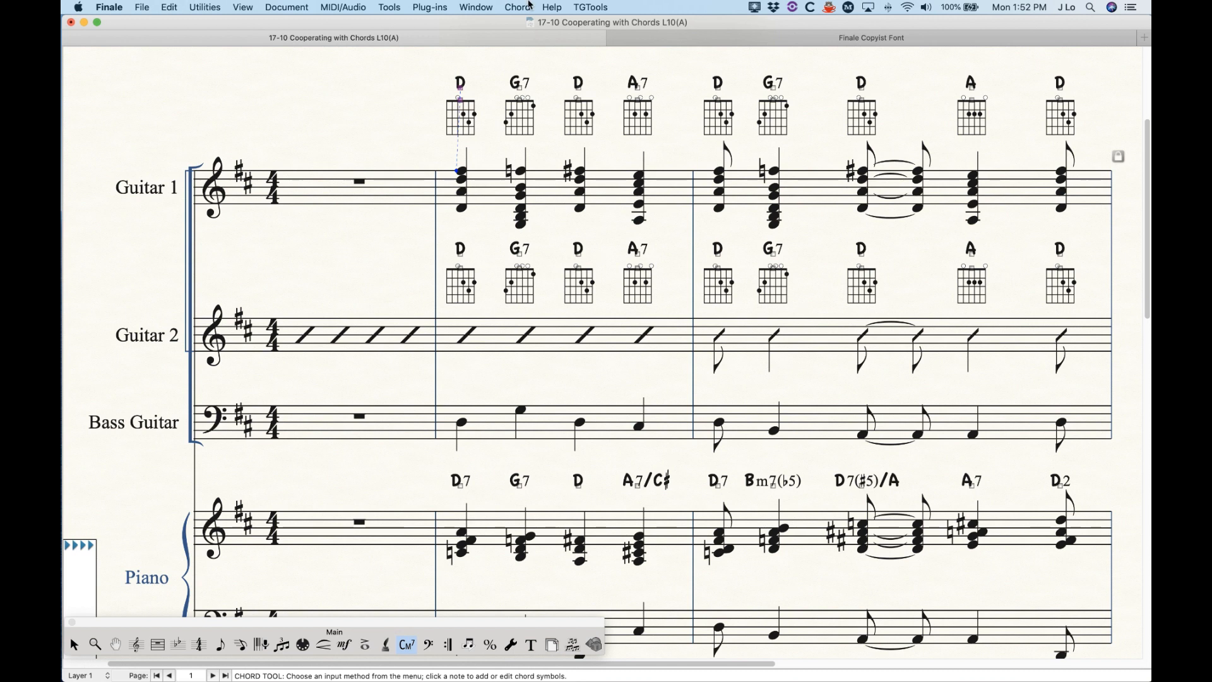
- Open the Change Chord Suffix Fonts dialog and restrict the search to a selected font
left_click(524, 7)
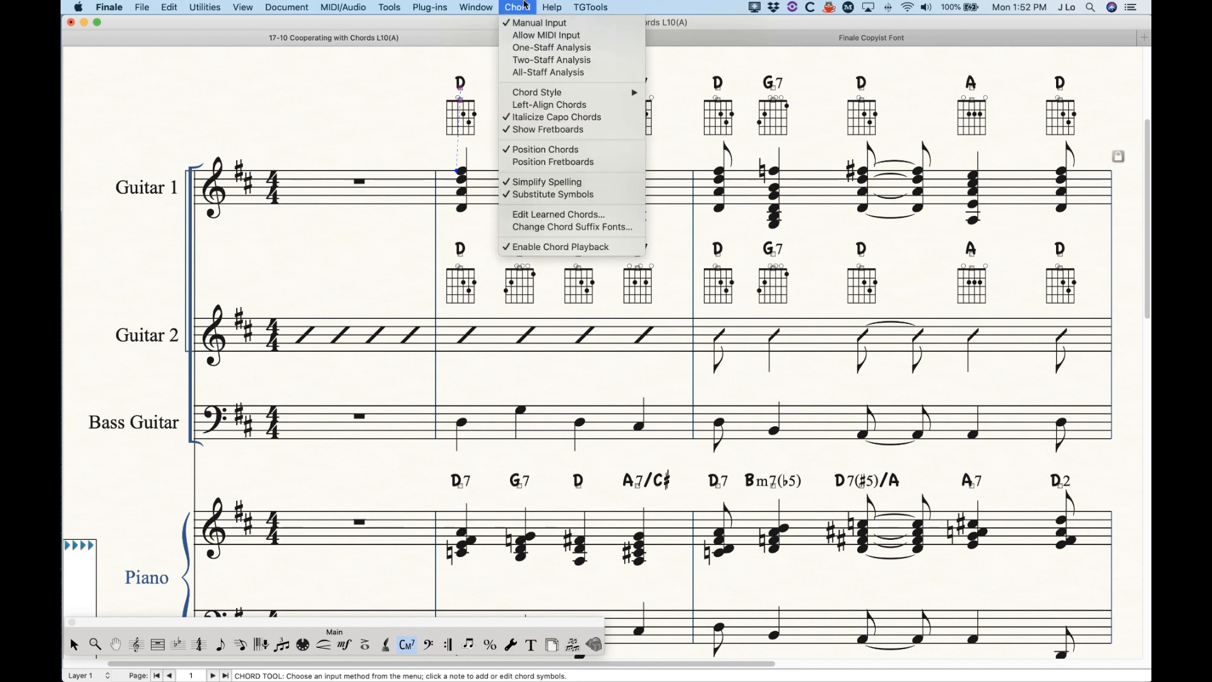
left_click(589, 227)
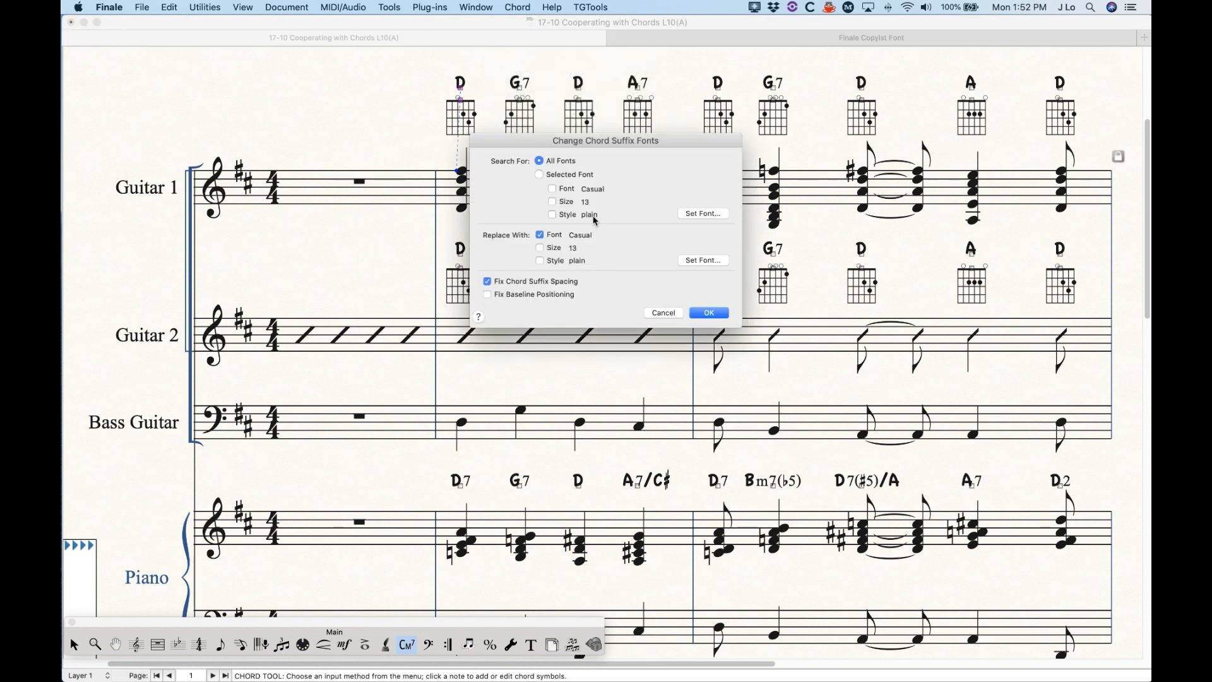
left_click_drag(587, 146, 559, 135)
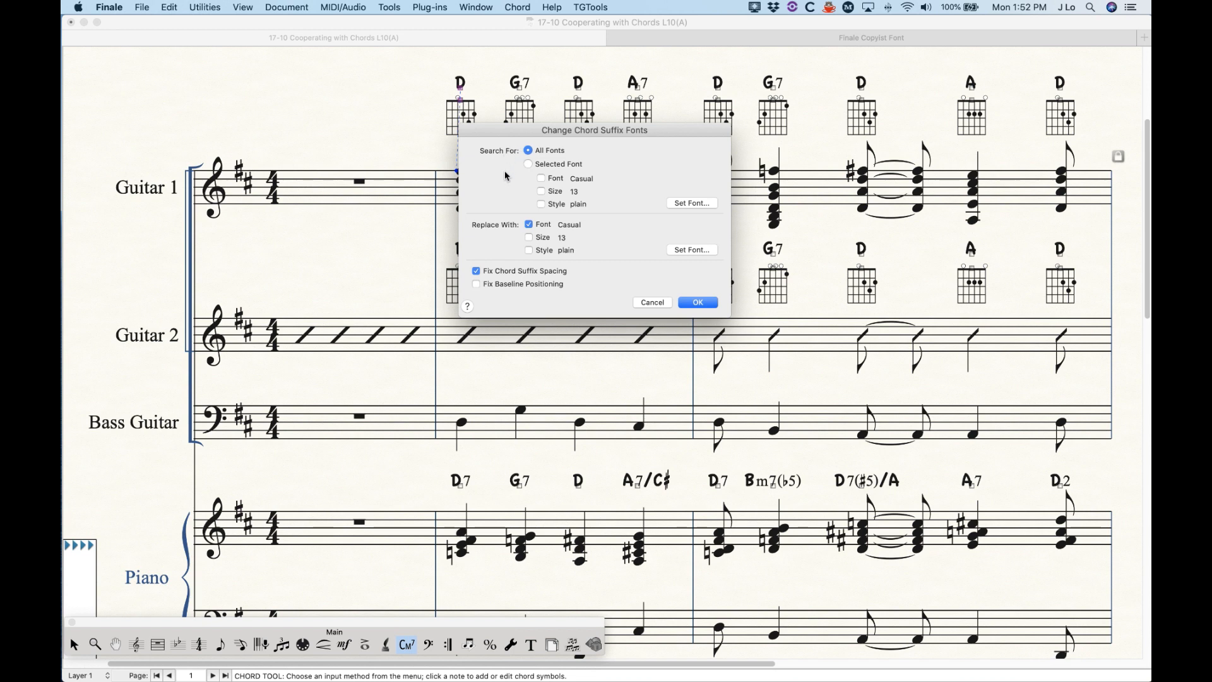
left_click(529, 152)
left_click(531, 165)
- Set the font to search for to Times New Roman, size 11
left_click(692, 203)
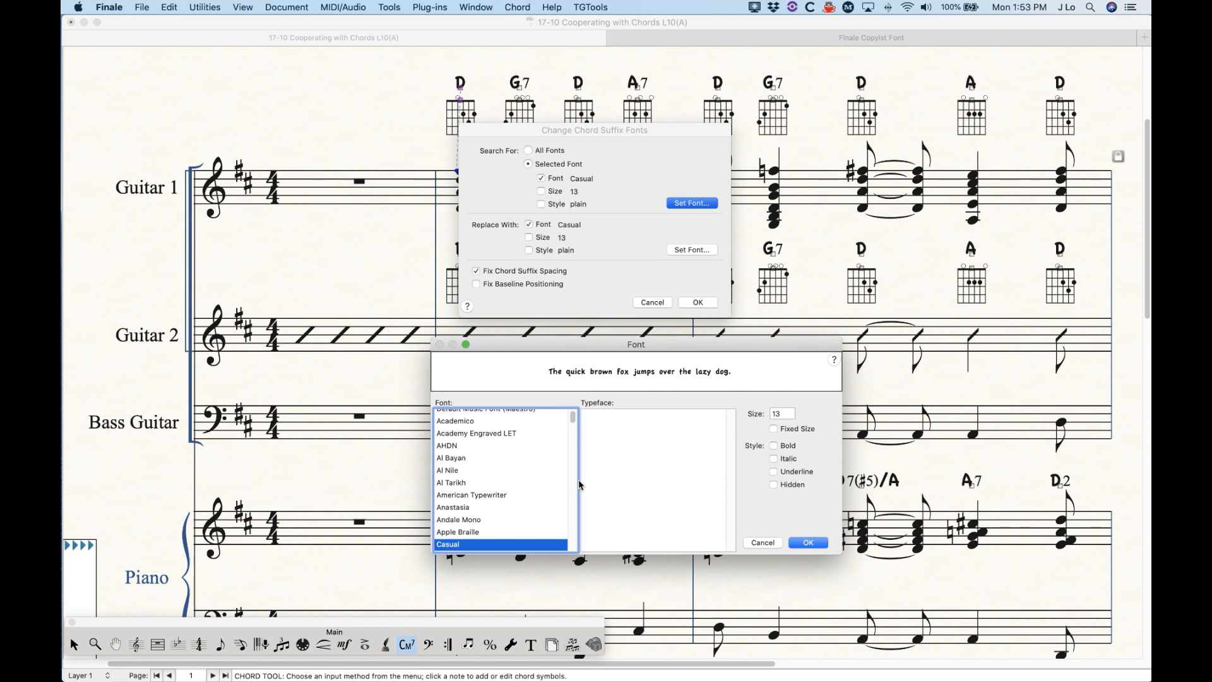
scroll(495, 478, "down", 15)
scroll(496, 487, "up", 5)
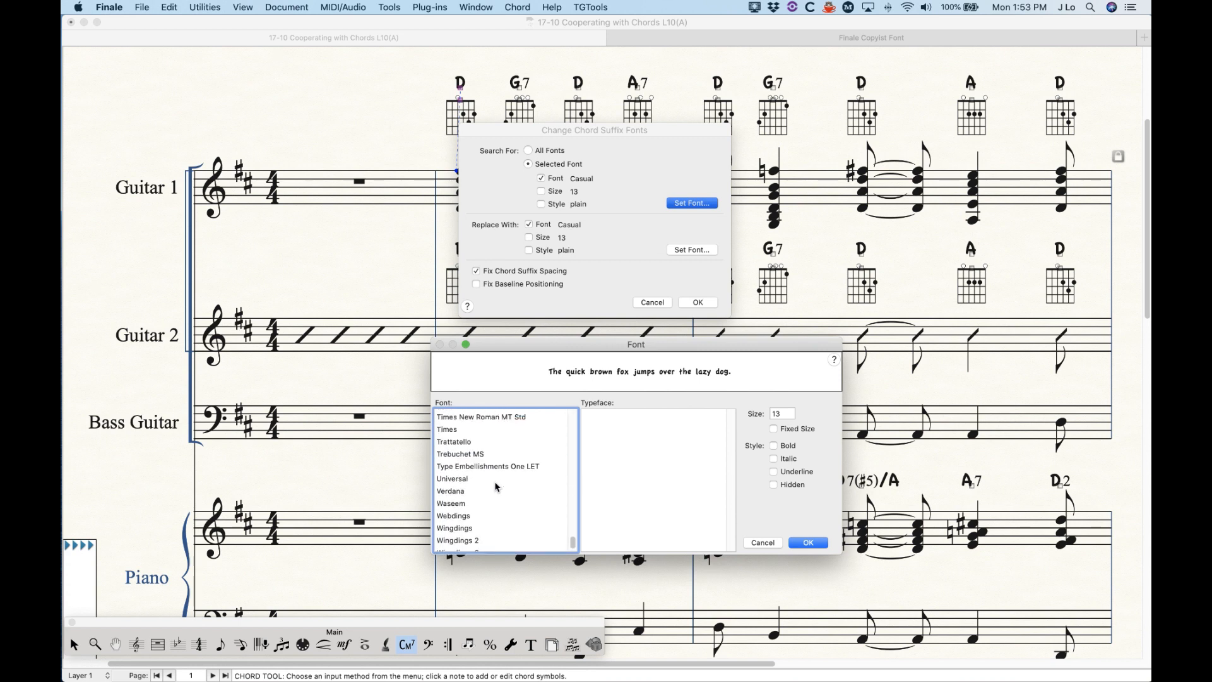
left_click(523, 432)
double_click(783, 414)
type("11")
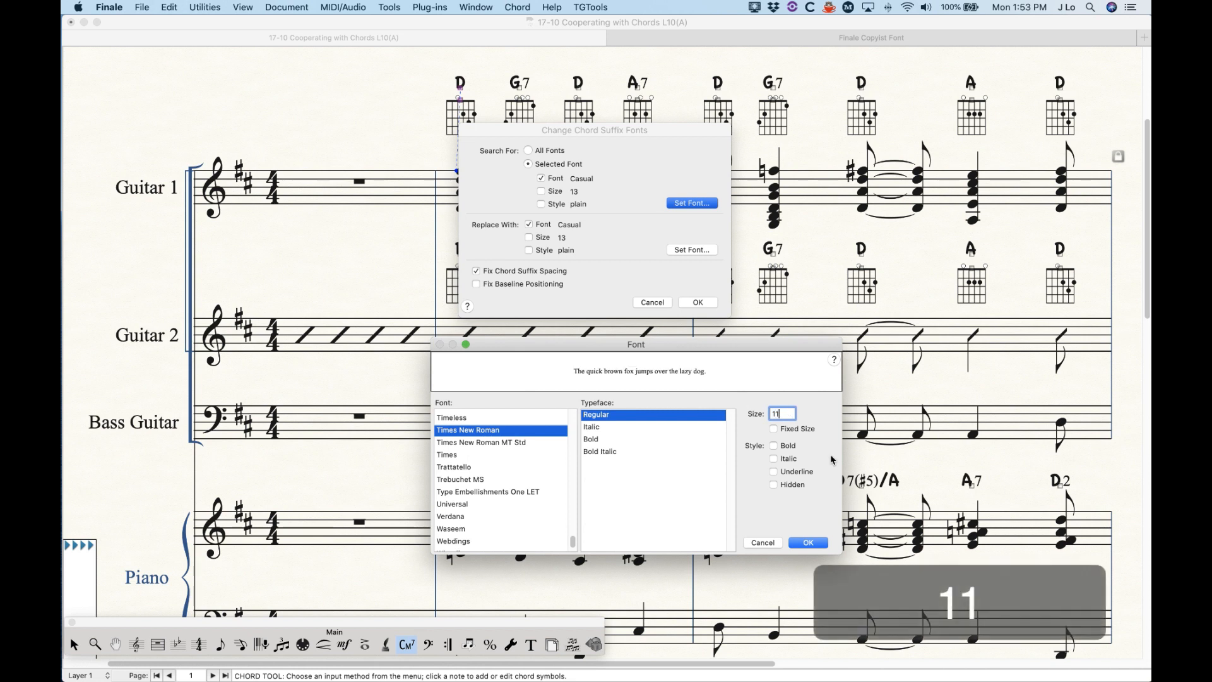
left_click(811, 543)
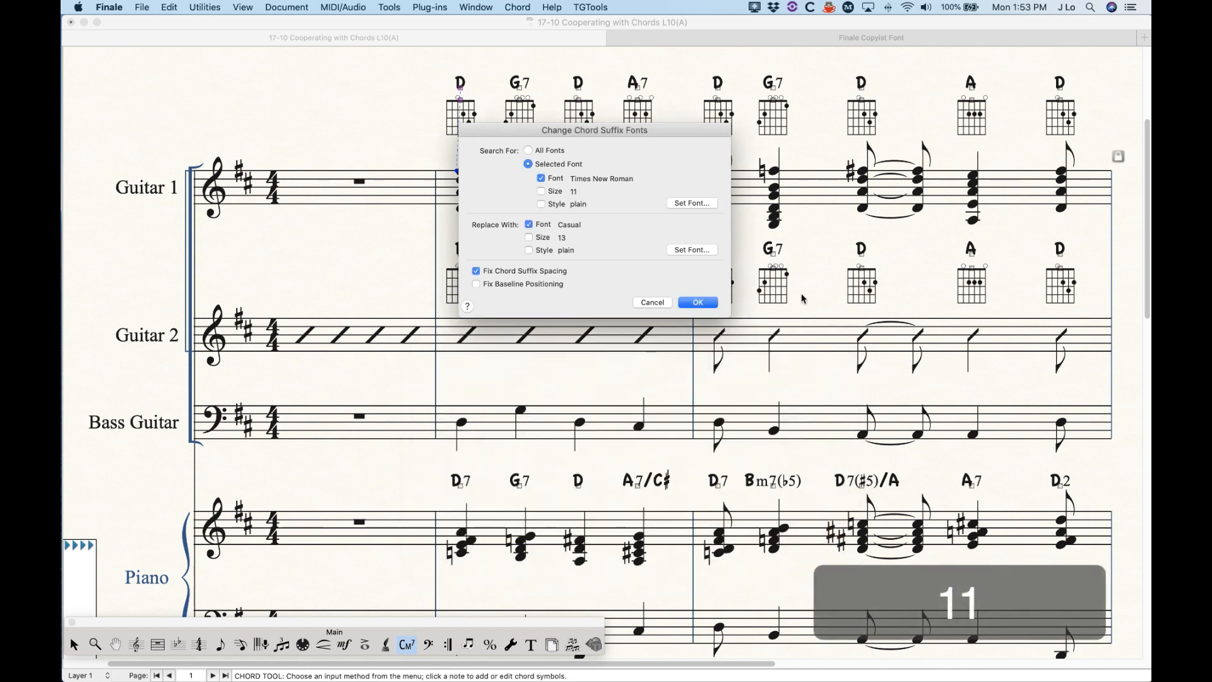
- Include the size 11 and the plain style in the search criteria for the chord suffix font
left_click(542, 192)
left_click(550, 195)
left_click(534, 239)
left_click(542, 237)
left_click(542, 191)
left_click(542, 205)
- Set the replacement font to Casual size 12 and include the plain style in the replacement
left_click(695, 250)
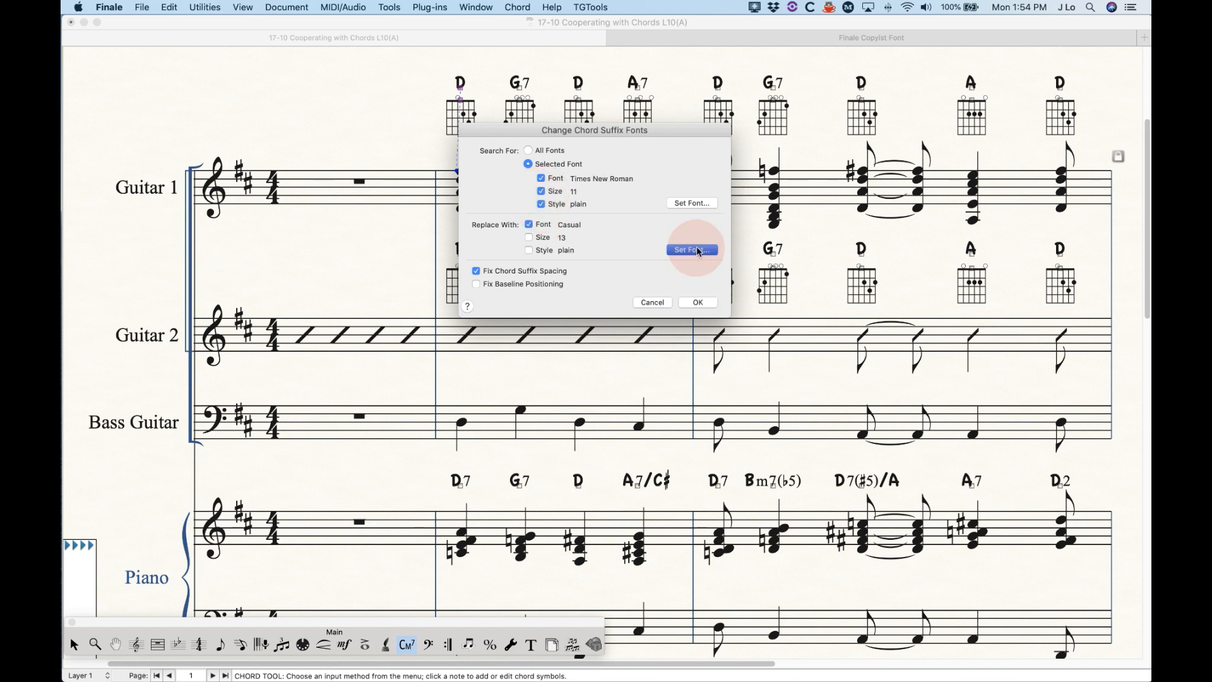
left_click(786, 413)
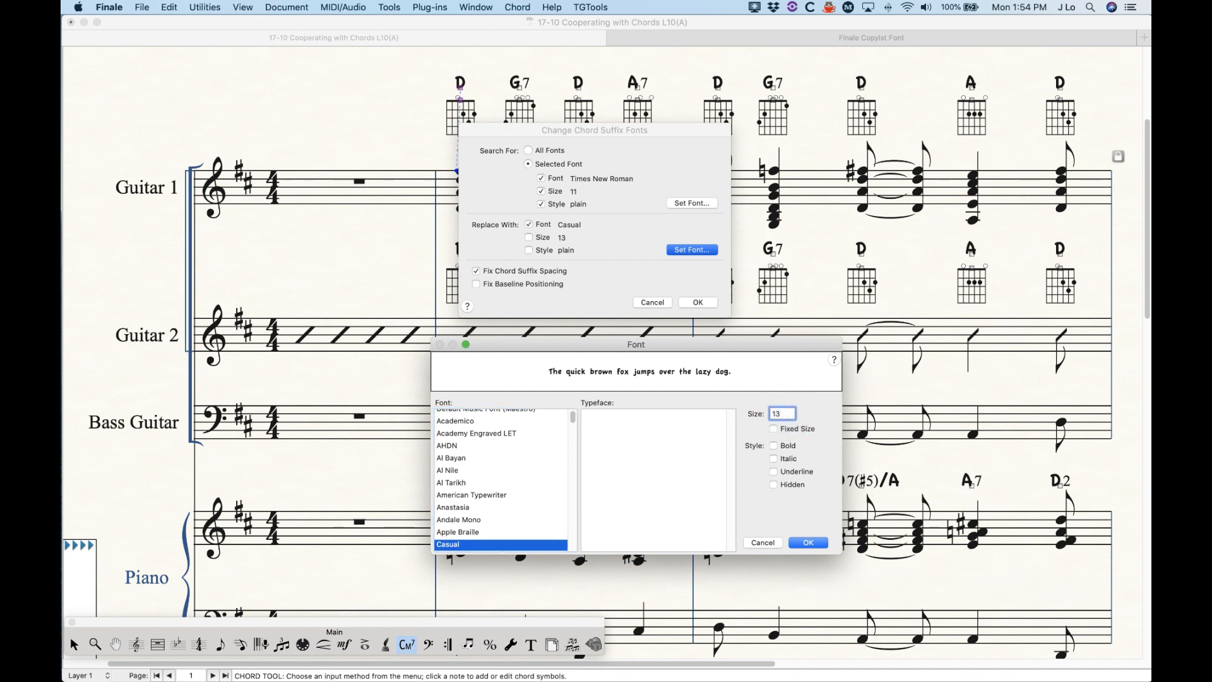
key("BackSpace")
type("2")
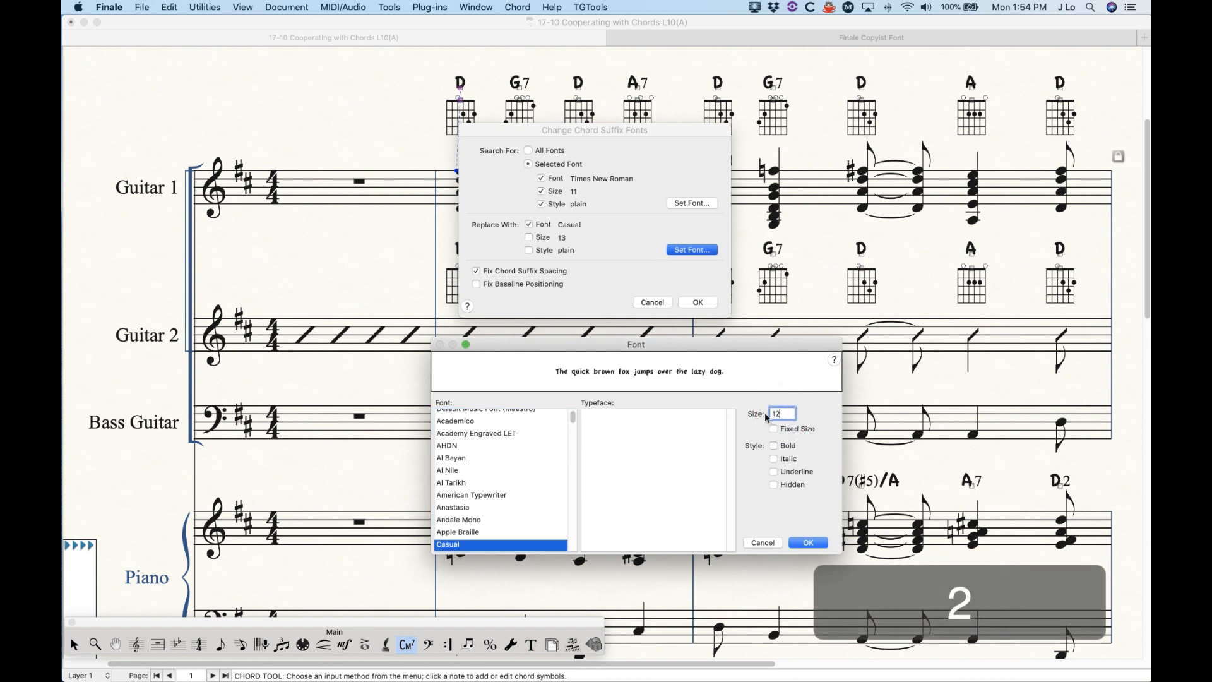
left_click(807, 543)
left_click(528, 250)
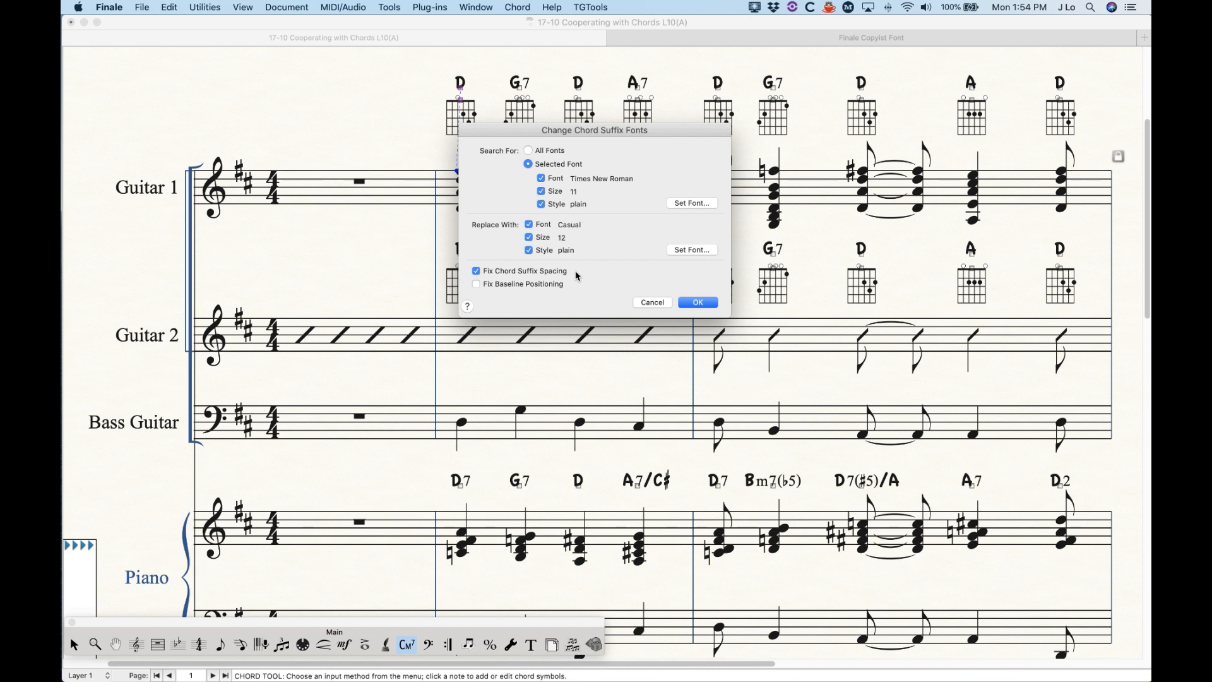
- Apply the chord suffix font replacement with Fix Chord Suffix Spacing on and Fix Baseline Positioning off
left_click(524, 275)
left_click(529, 270)
left_click(542, 283)
left_click(542, 283)
left_click(542, 285)
left_click(543, 288)
left_click(526, 285)
left_click(526, 285)
left_click(698, 303)
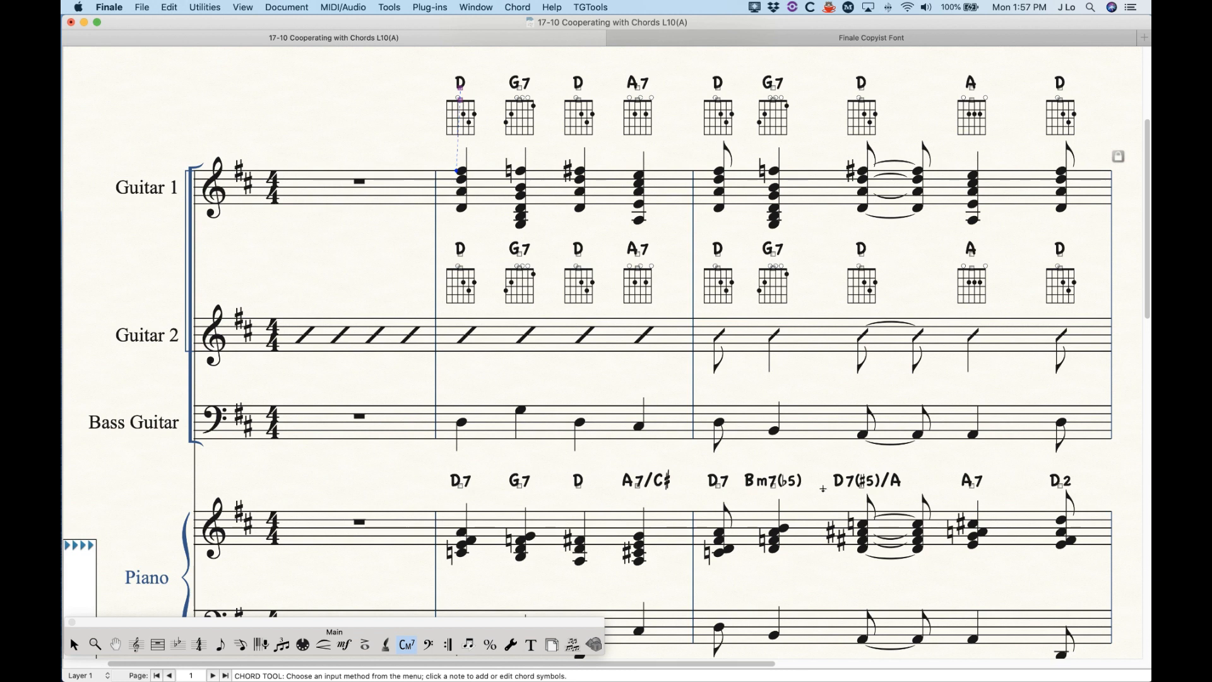
- Step through the m7(♭5) suffix of the piano's Bm7(♭5) chord to inspect the flat's font, and cancel back to the score
left_click(760, 479)
key("Return")
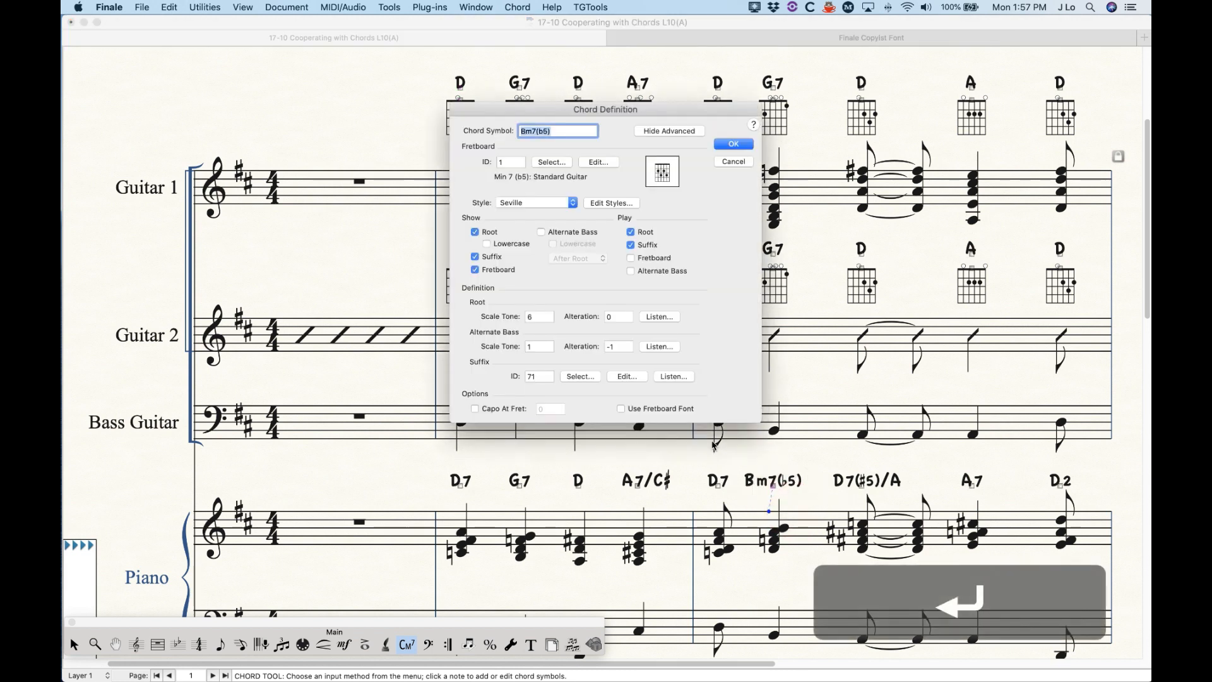
left_click(580, 376)
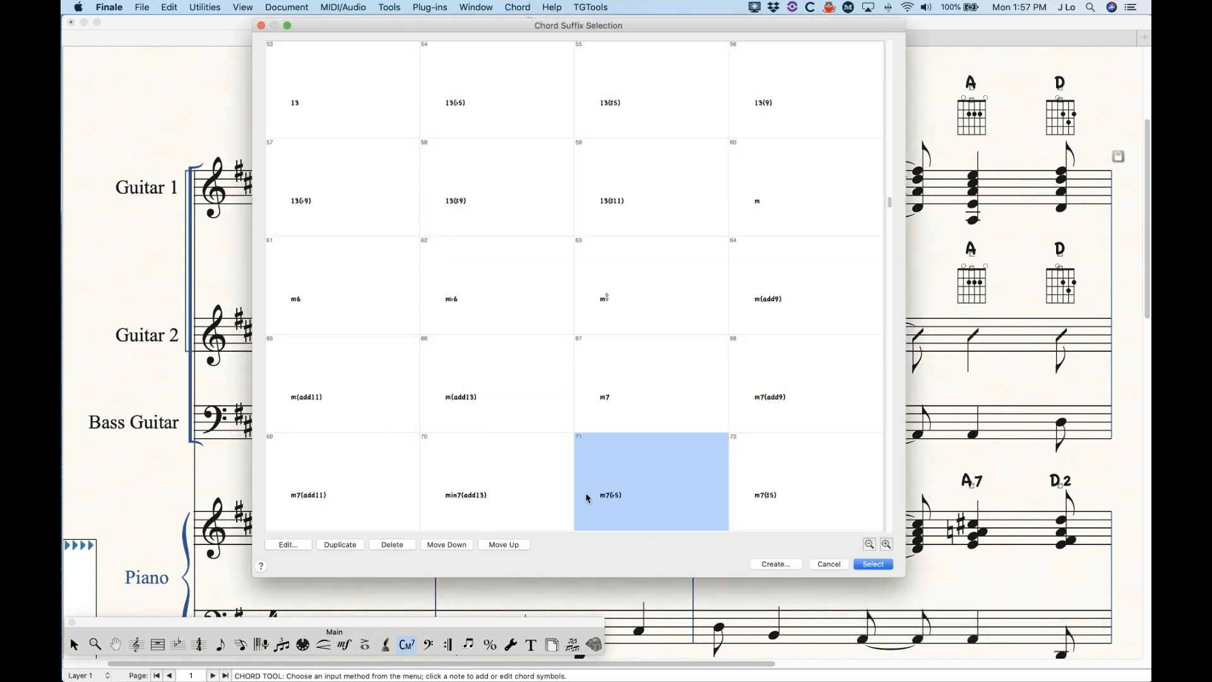
scroll(644, 441, "down", 3)
left_click(302, 547)
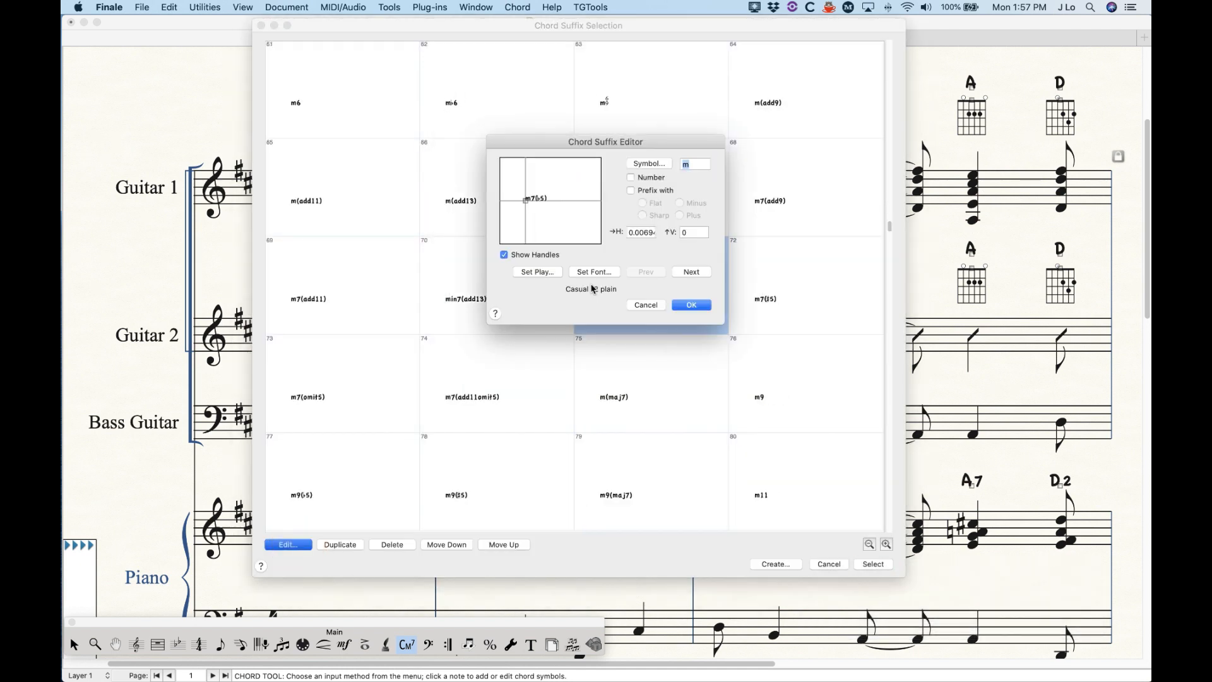
left_click(695, 272)
left_click(694, 273)
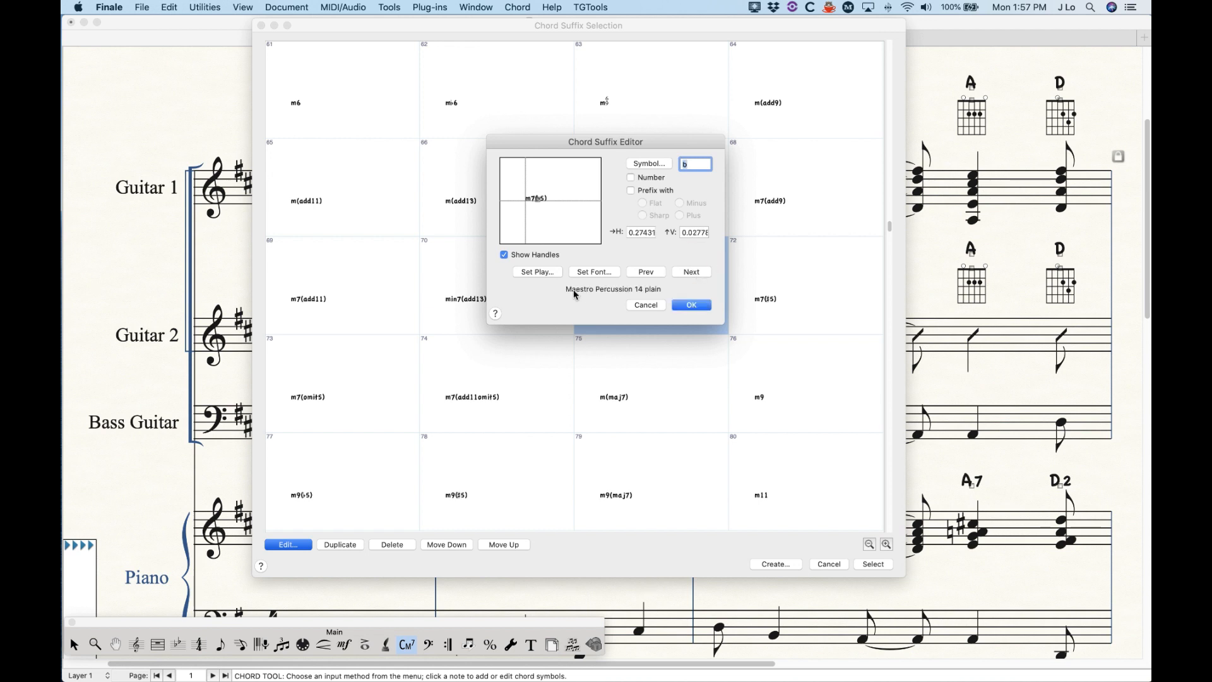
left_click(647, 305)
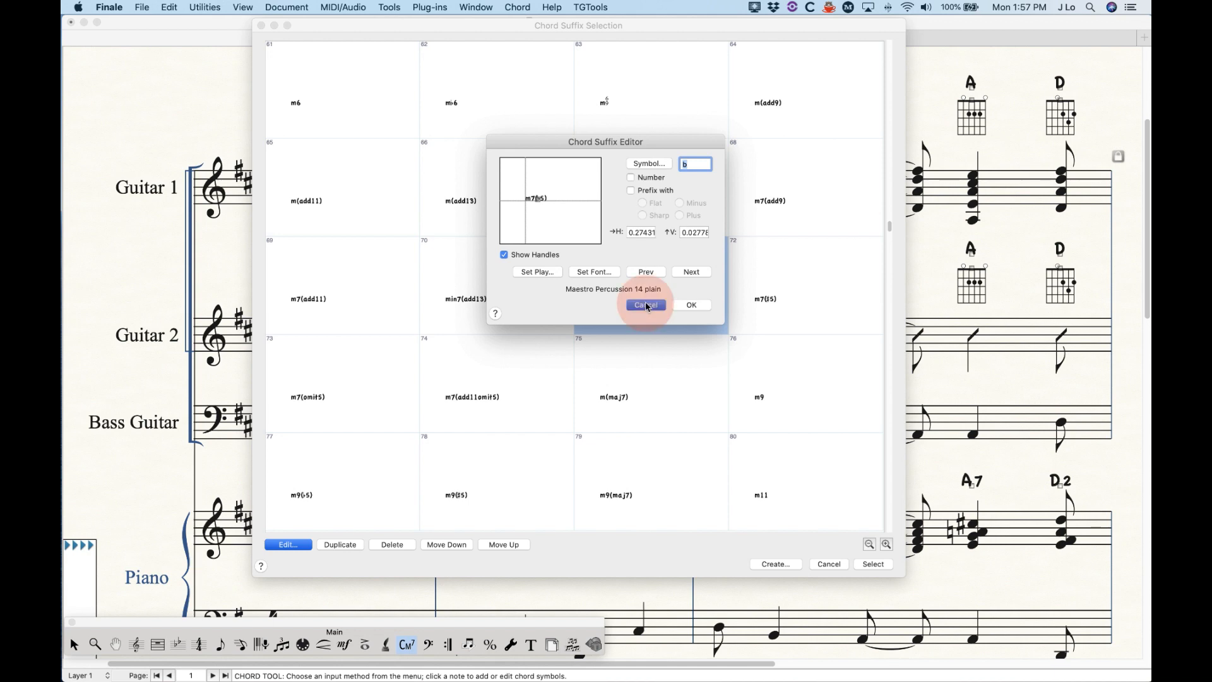
left_click(823, 564)
left_click(732, 163)
- Open the 7(♯5) suffix of the piano's D7(♯5)/A chord, step through to the sharp to inspect its font, and cancel the suffix editing
left_click(880, 489)
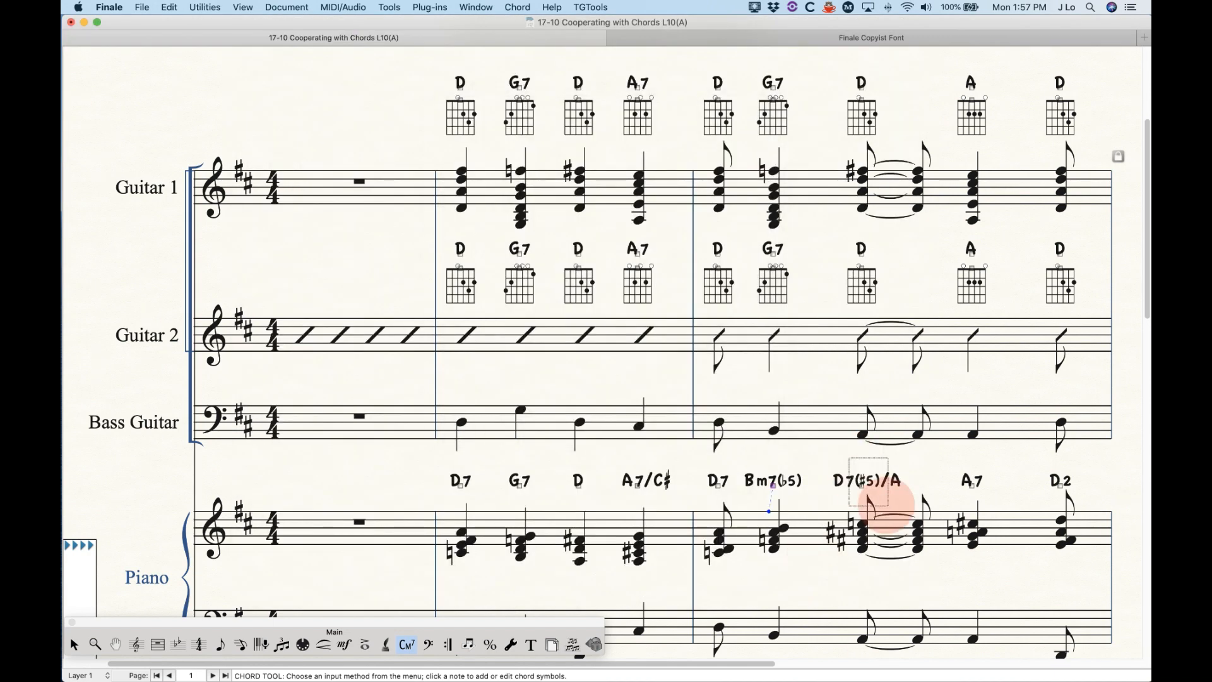
key("Return")
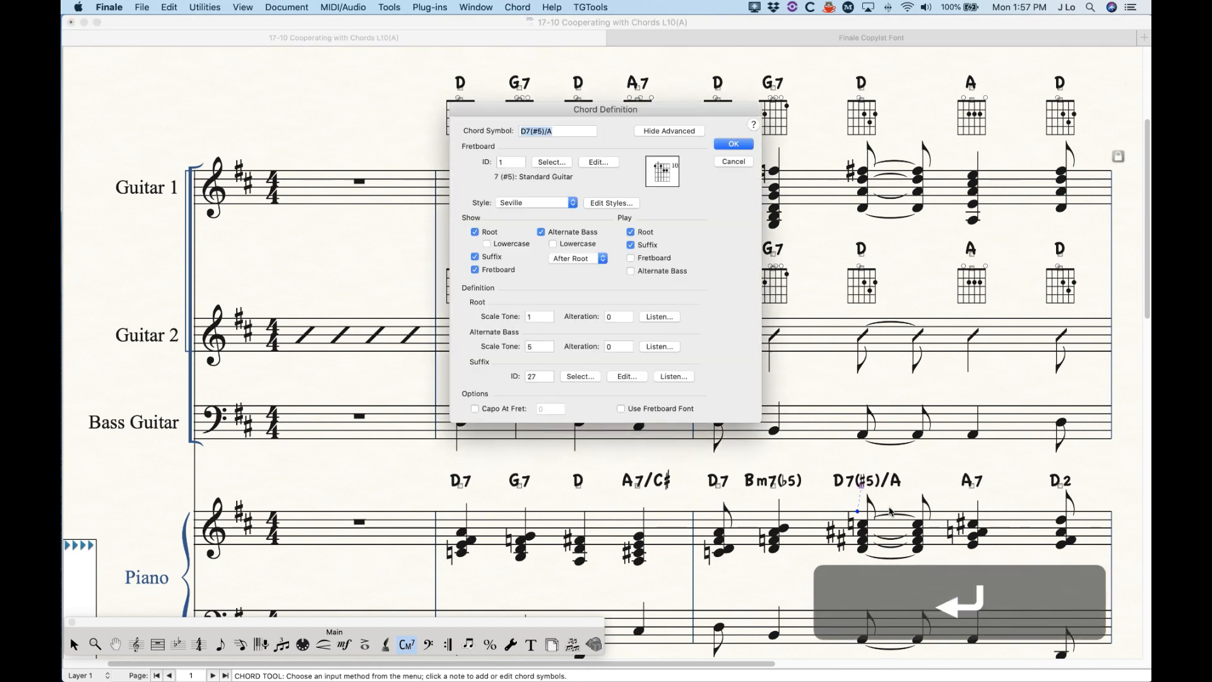
left_click(586, 380)
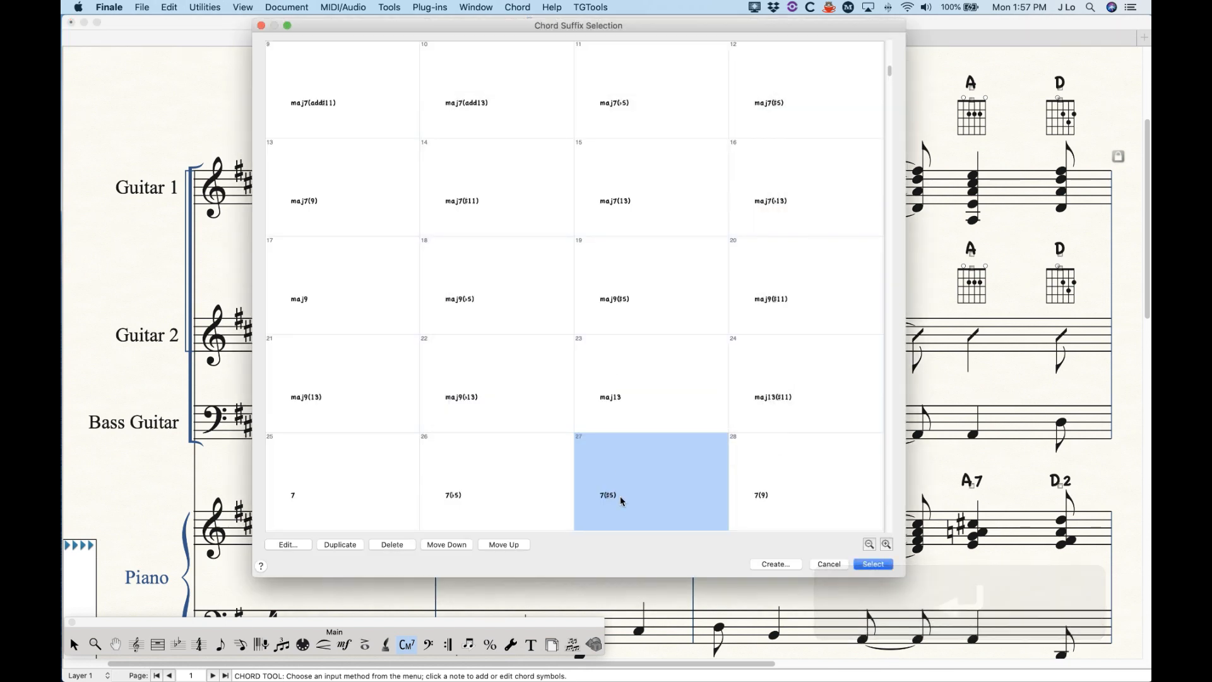
left_click(288, 544)
left_click(692, 271)
left_click(691, 271)
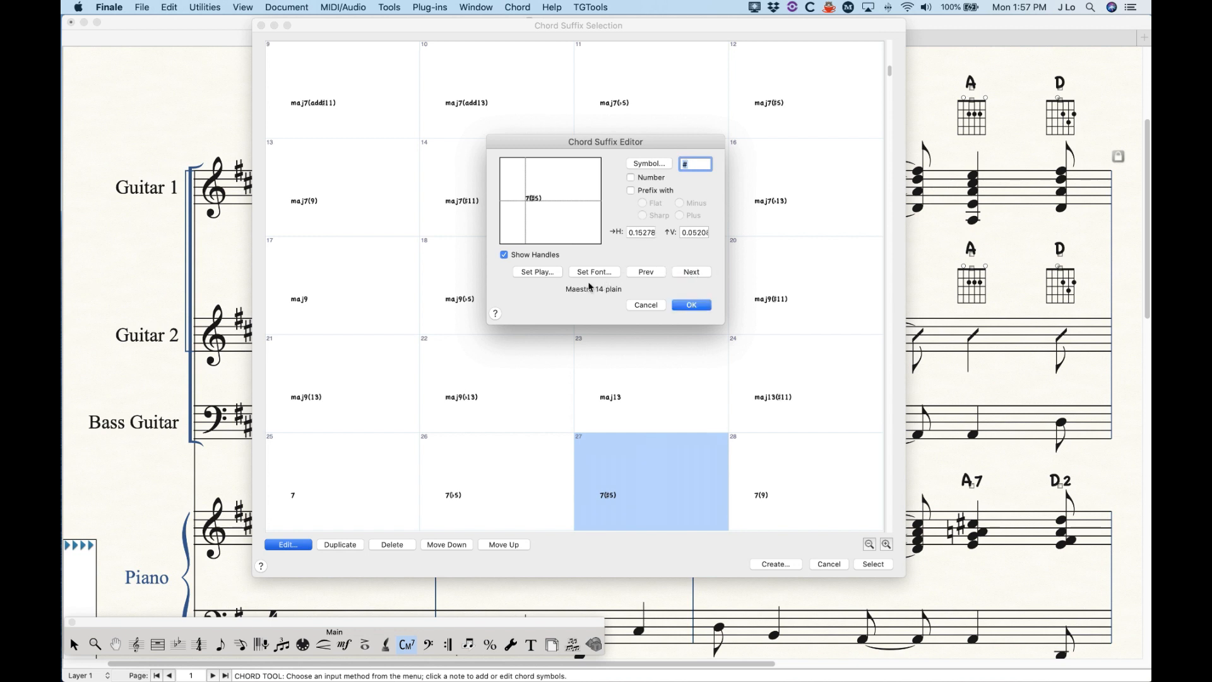
left_click(645, 304)
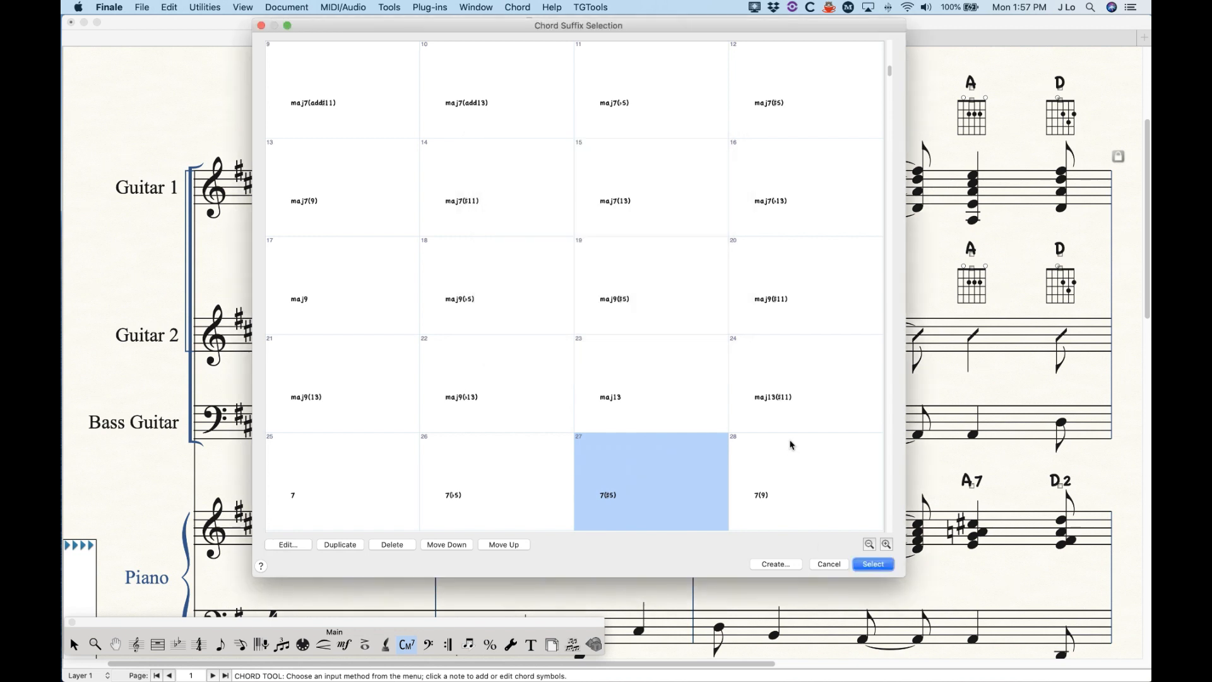
- Close the suffix selection and definition of the D7(♯5)/A chord, and open the settings for changing chord suffix fonts
left_click(824, 561)
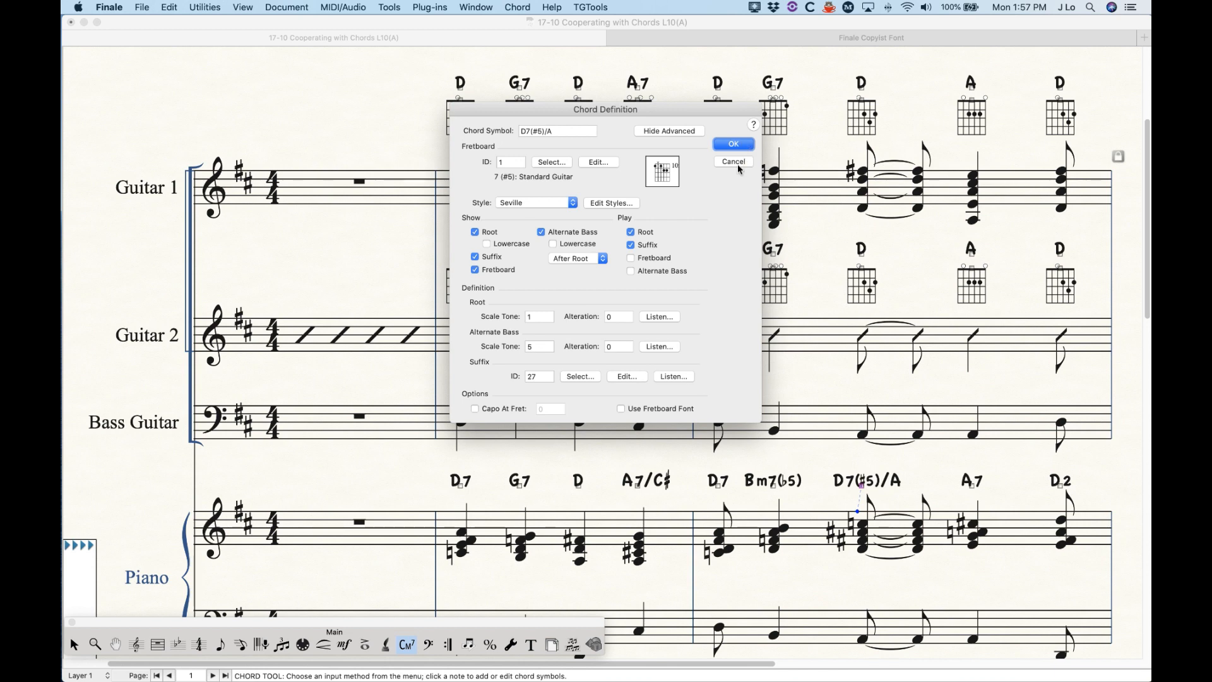
left_click(734, 144)
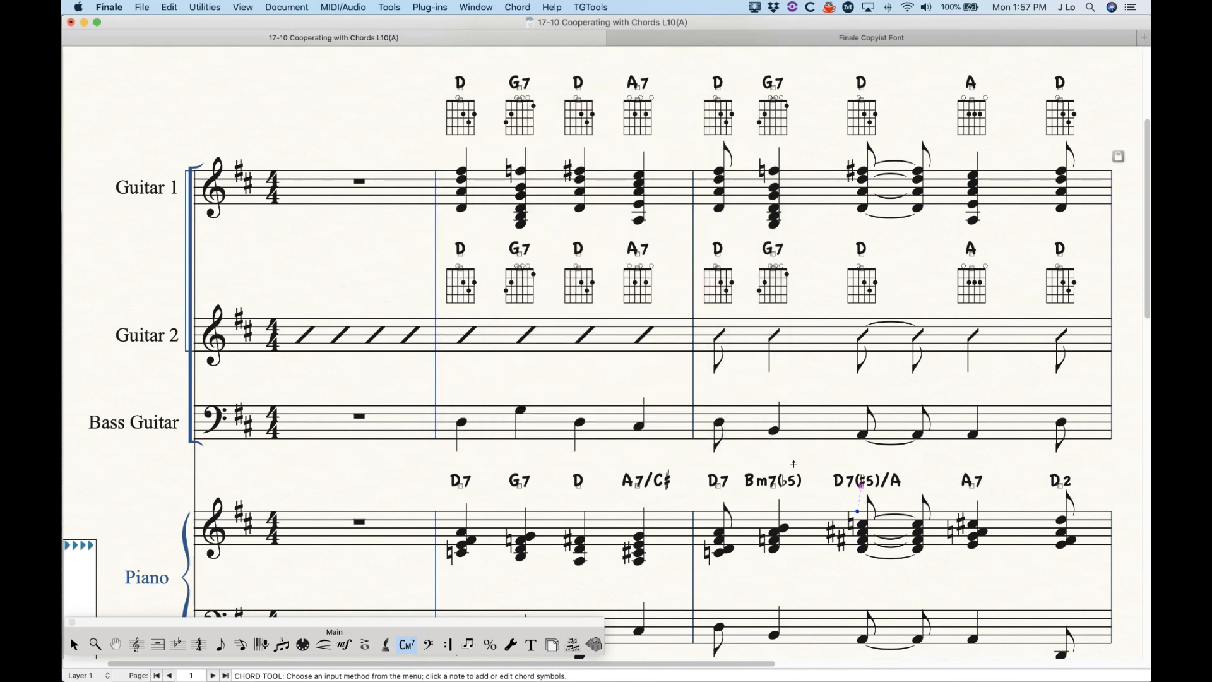
left_click(535, 6)
left_click(518, 7)
left_click(518, 7)
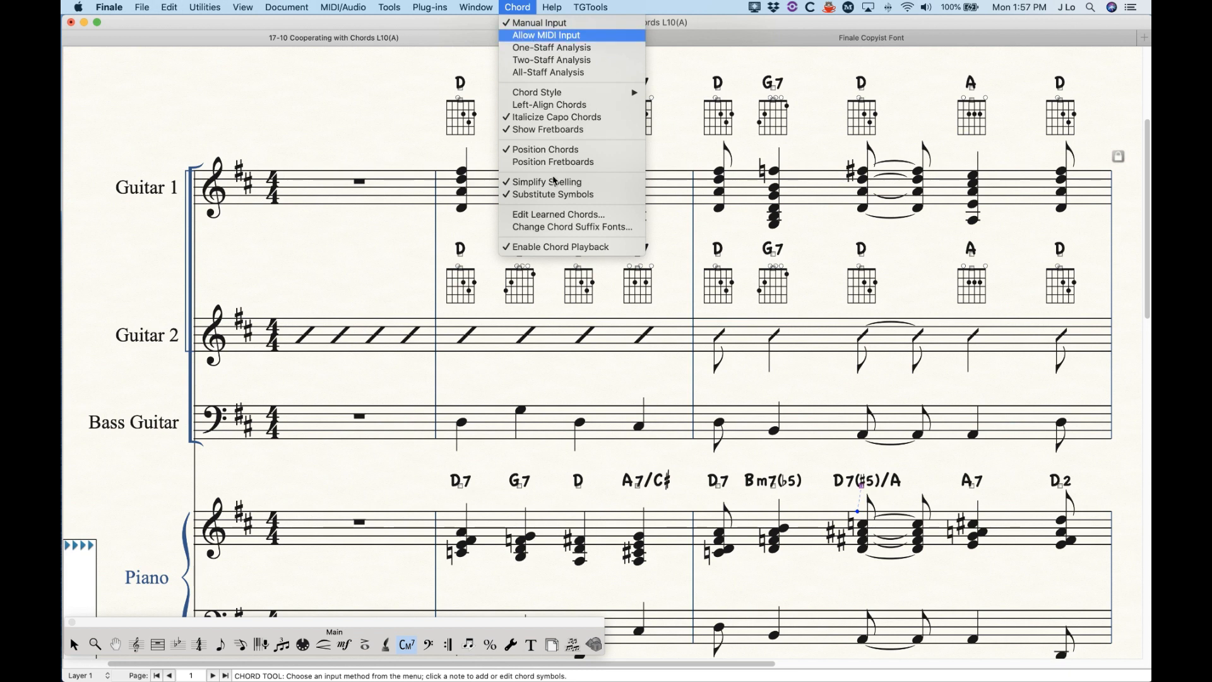
left_click(568, 226)
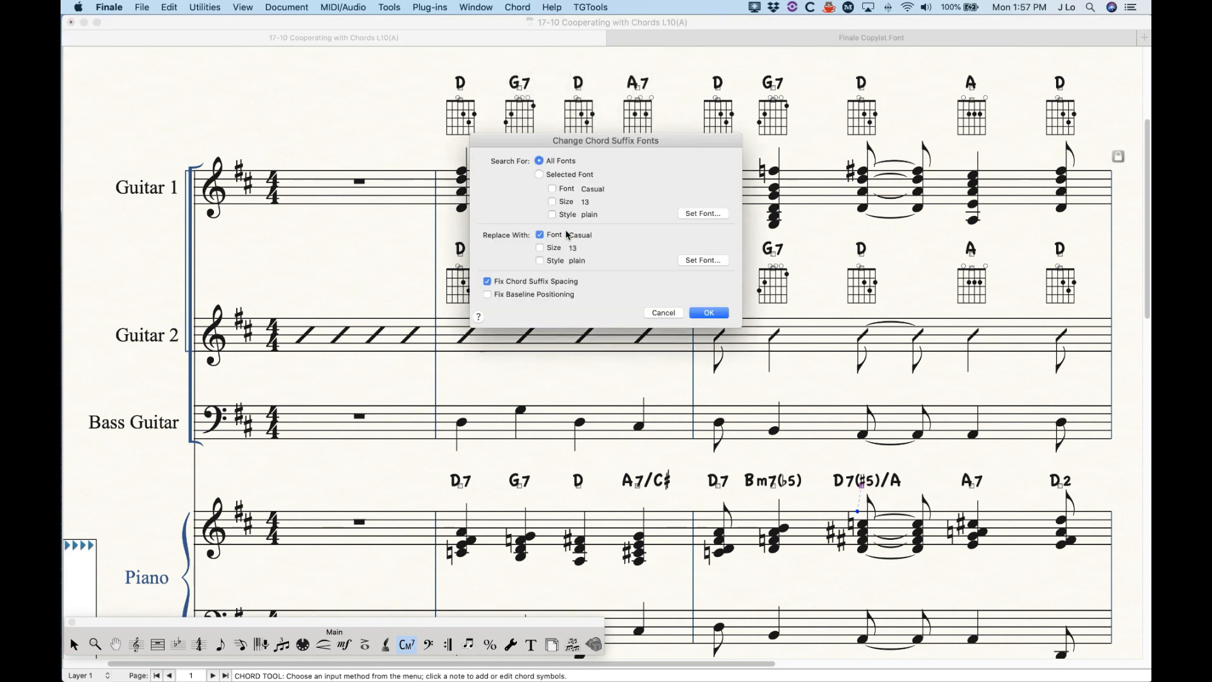
- Limit the suffix font search to Maestro Percussion at size 14, matching both font and size
left_click(582, 179)
left_click(700, 214)
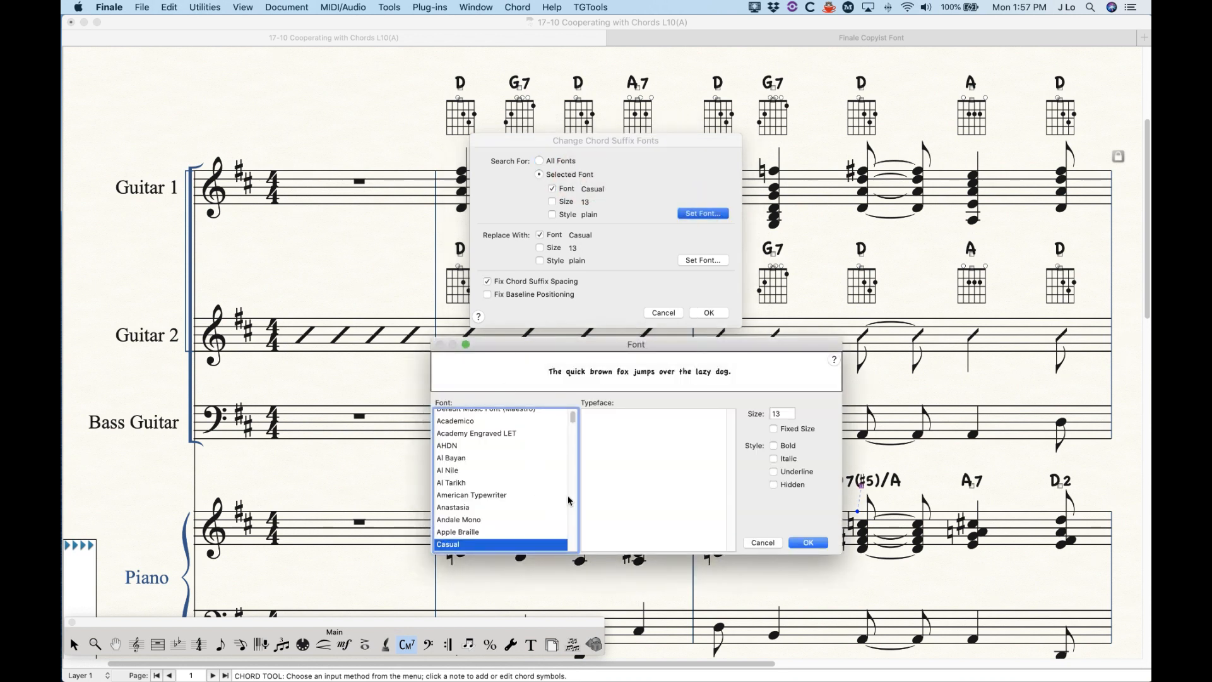
left_click_drag(573, 420, 576, 484)
left_click(503, 432)
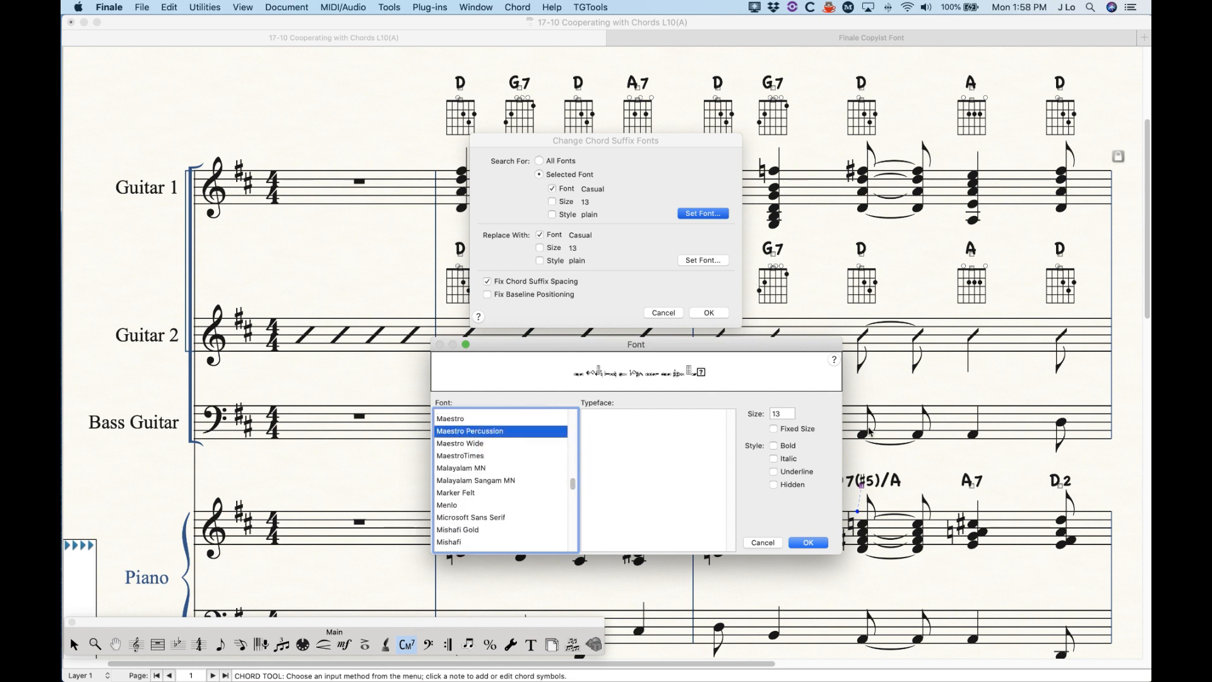
double_click(777, 415)
type("14")
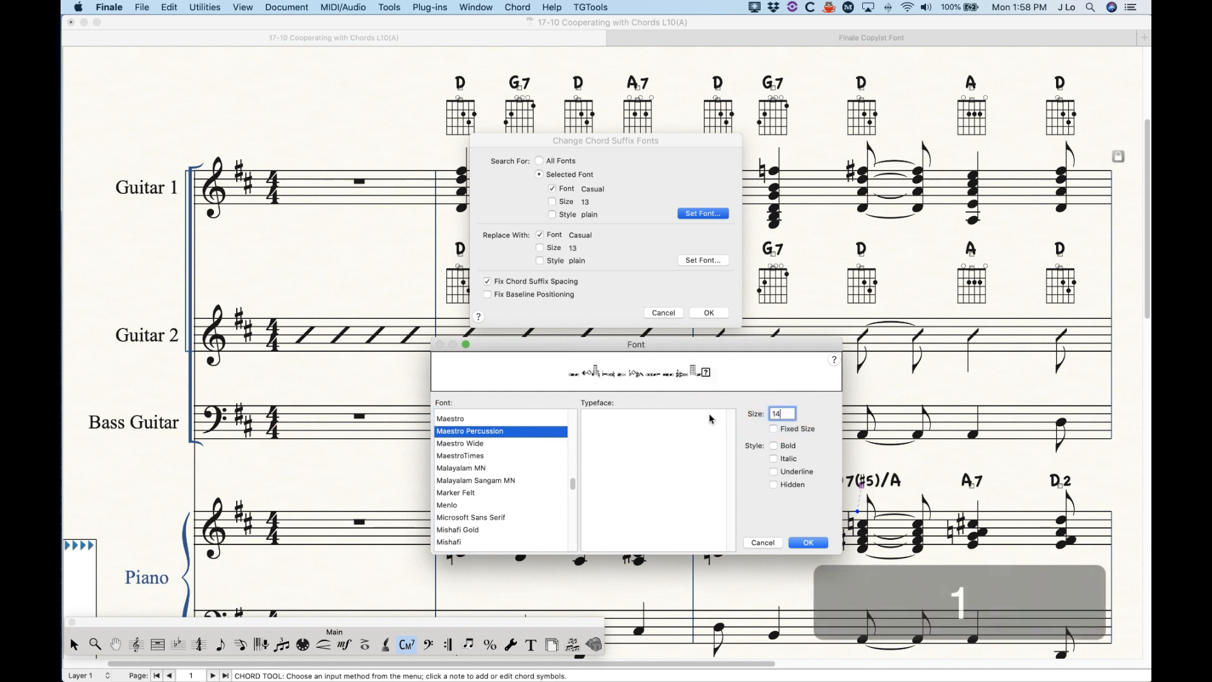
left_click(807, 542)
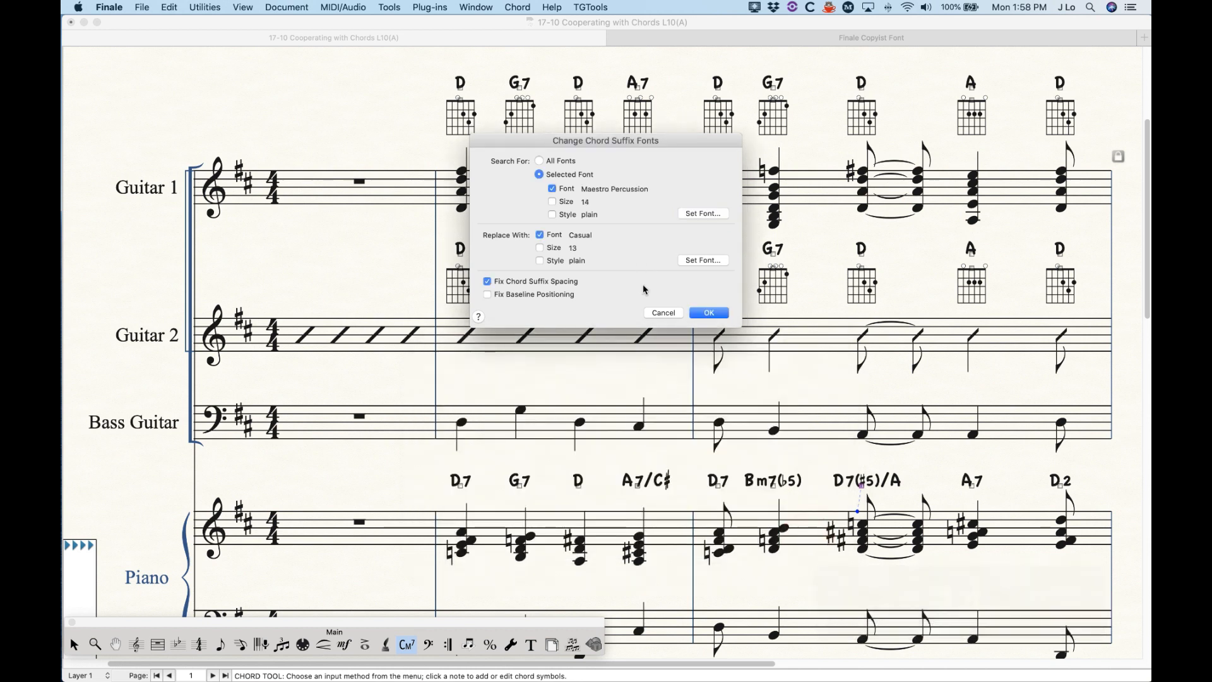
left_click(567, 202)
- Set the replacement font to Jazz size 13, include size and plain style, match plain style in the search, and apply the change
left_click(700, 260)
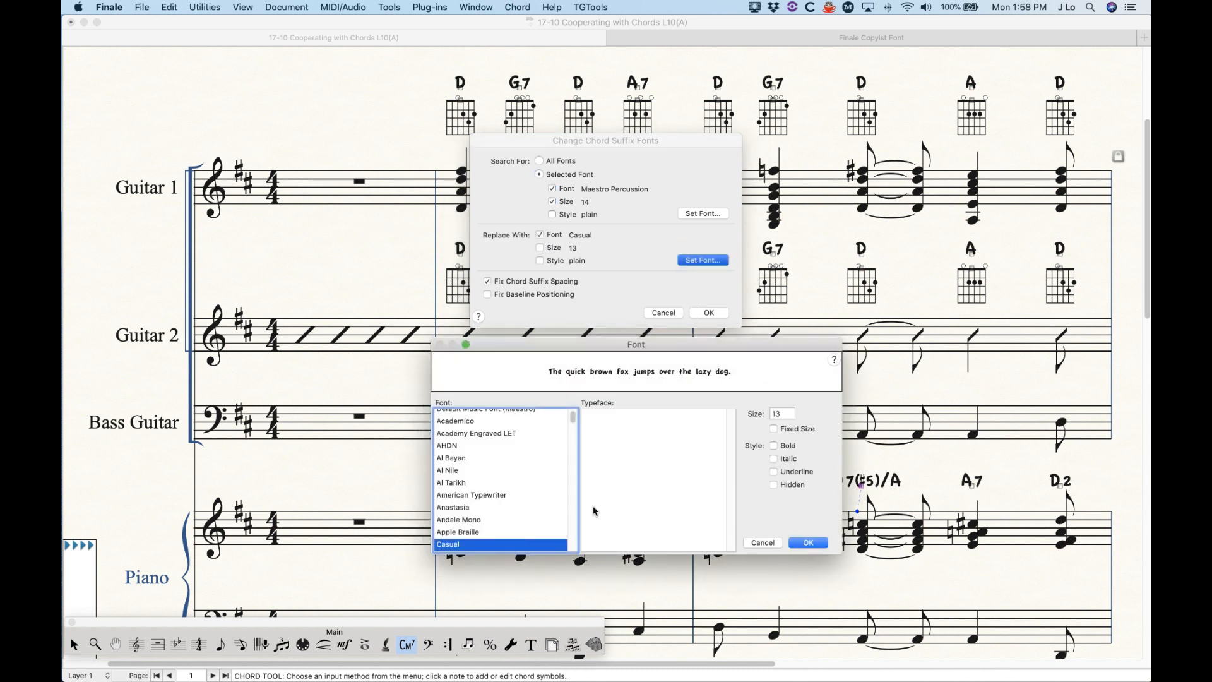
left_click_drag(574, 418, 576, 473)
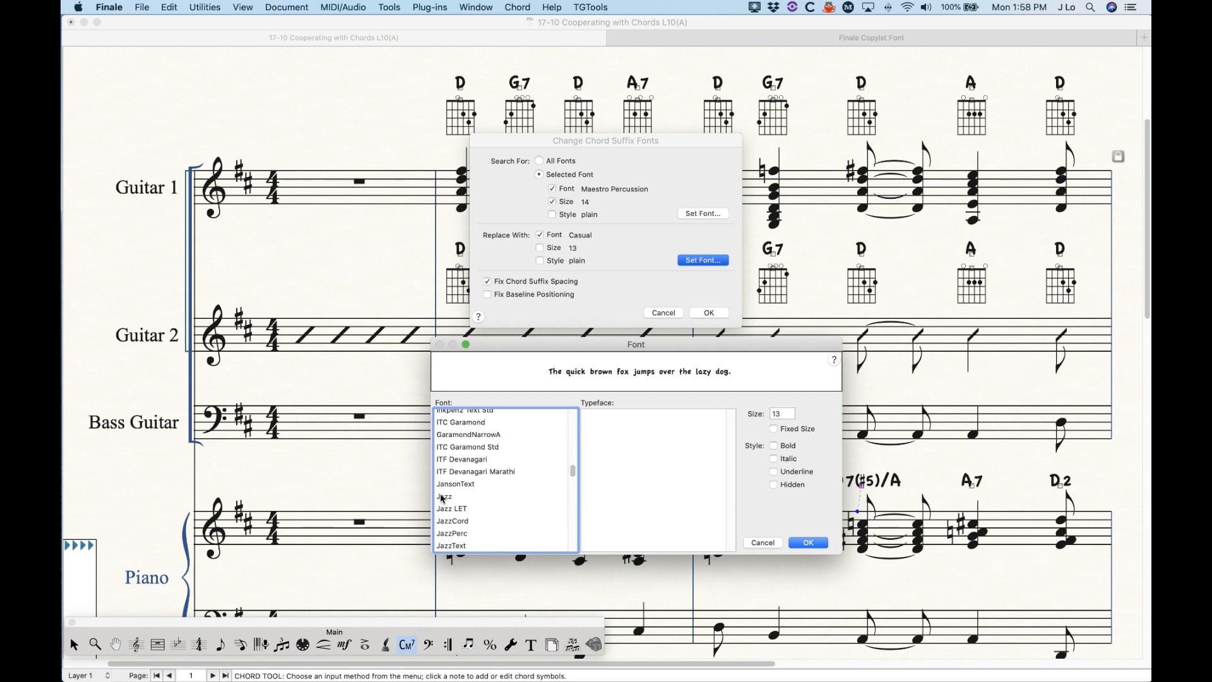
left_click(444, 496)
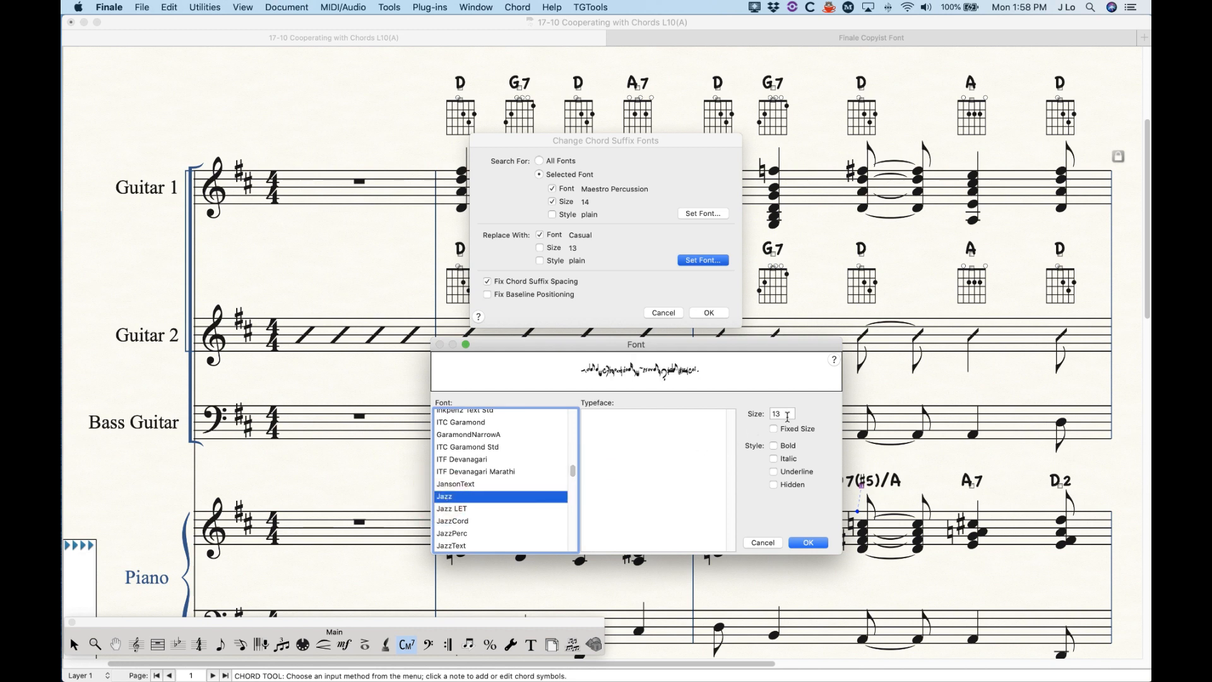
left_click(806, 545)
left_click(540, 249)
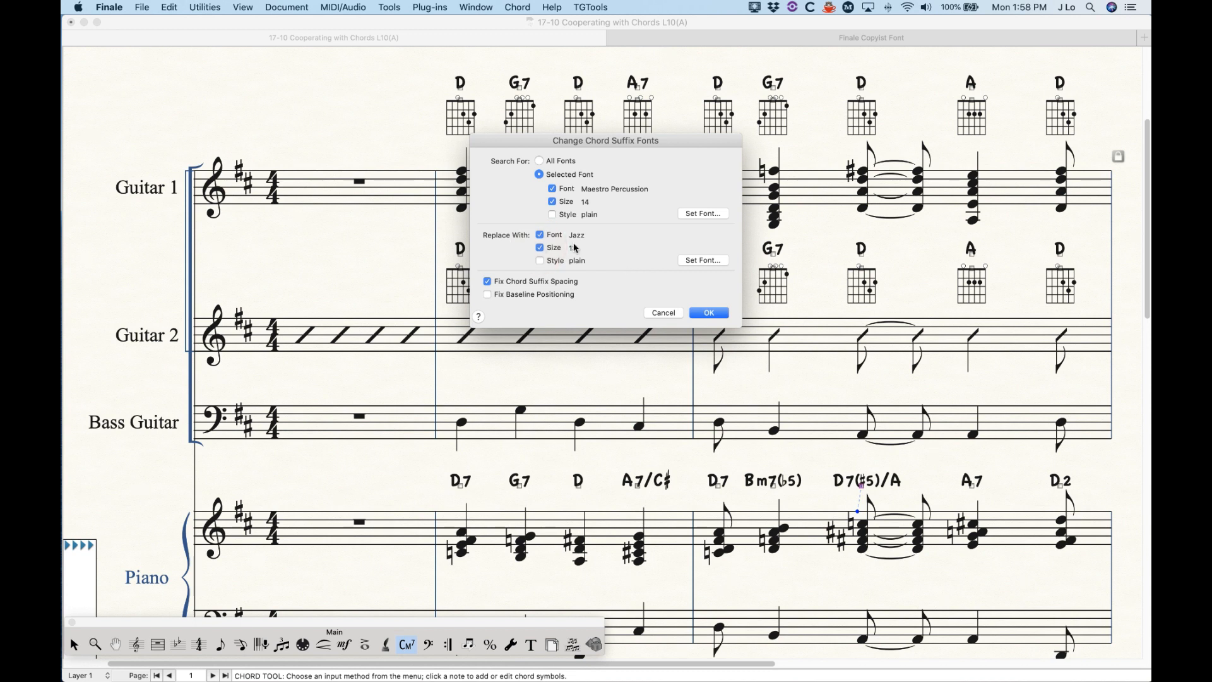
left_click(552, 215)
left_click(540, 260)
left_click(710, 313)
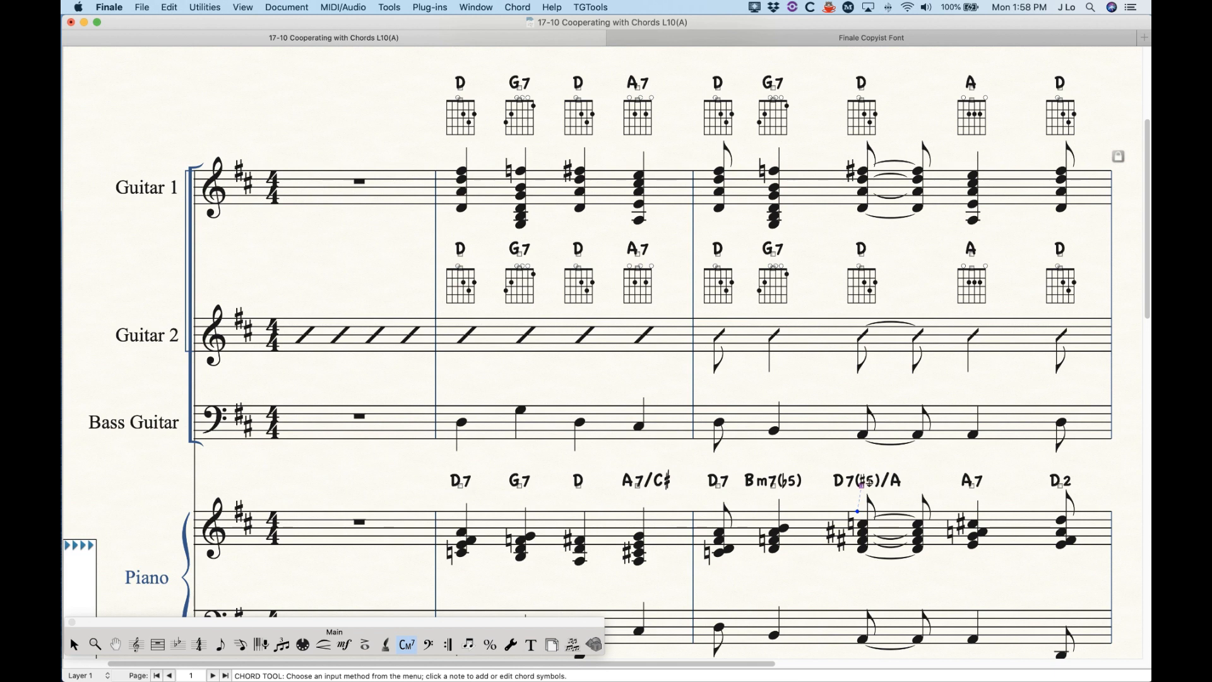
- Start another chord suffix font change that searches for Maestro, size 14, plain style
left_click(533, 5)
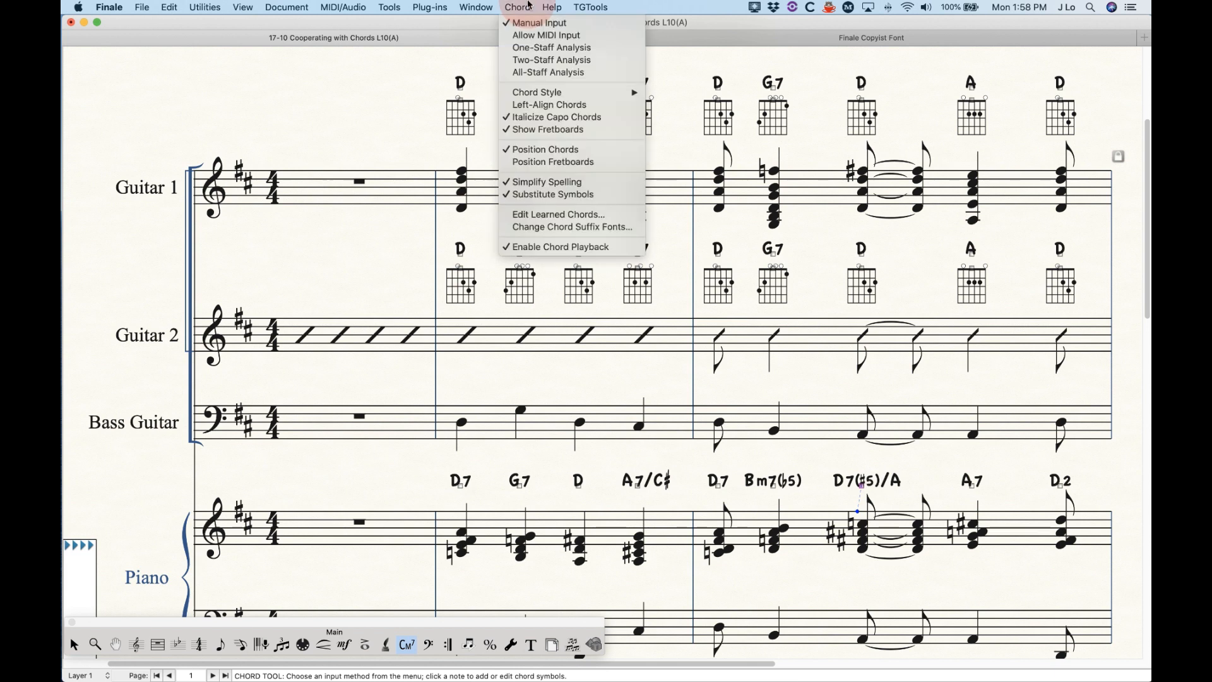
left_click(545, 228)
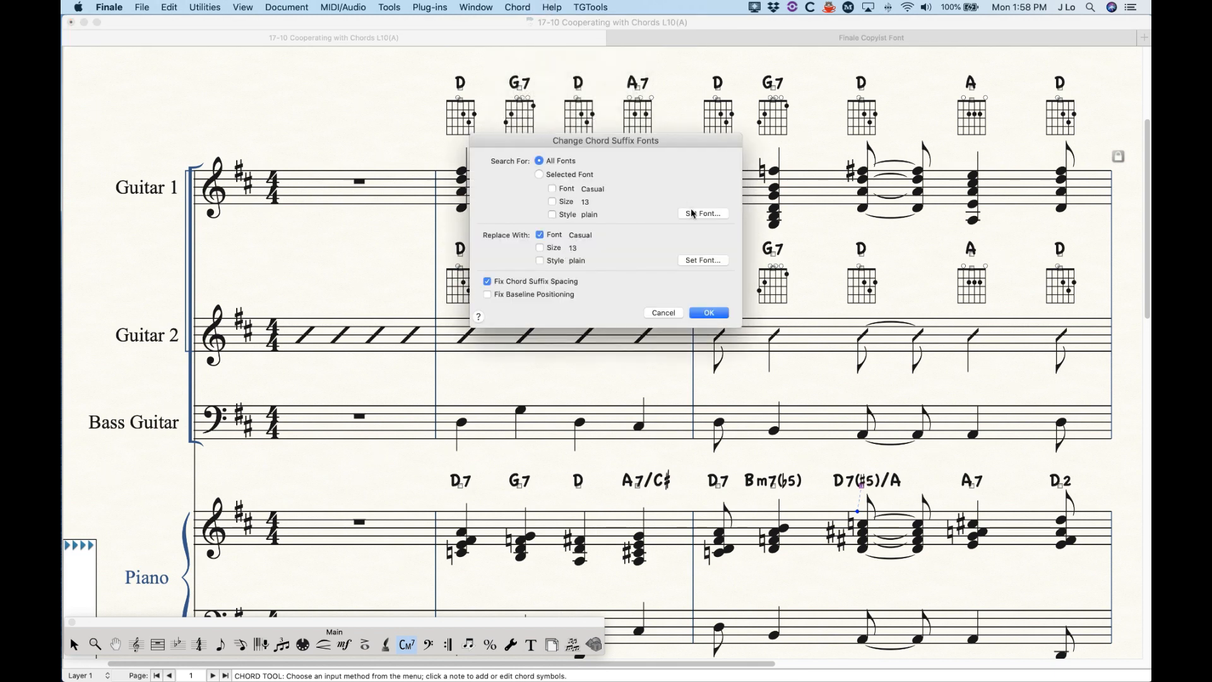
left_click(681, 214)
left_click_drag(572, 418, 574, 480)
left_click(468, 450)
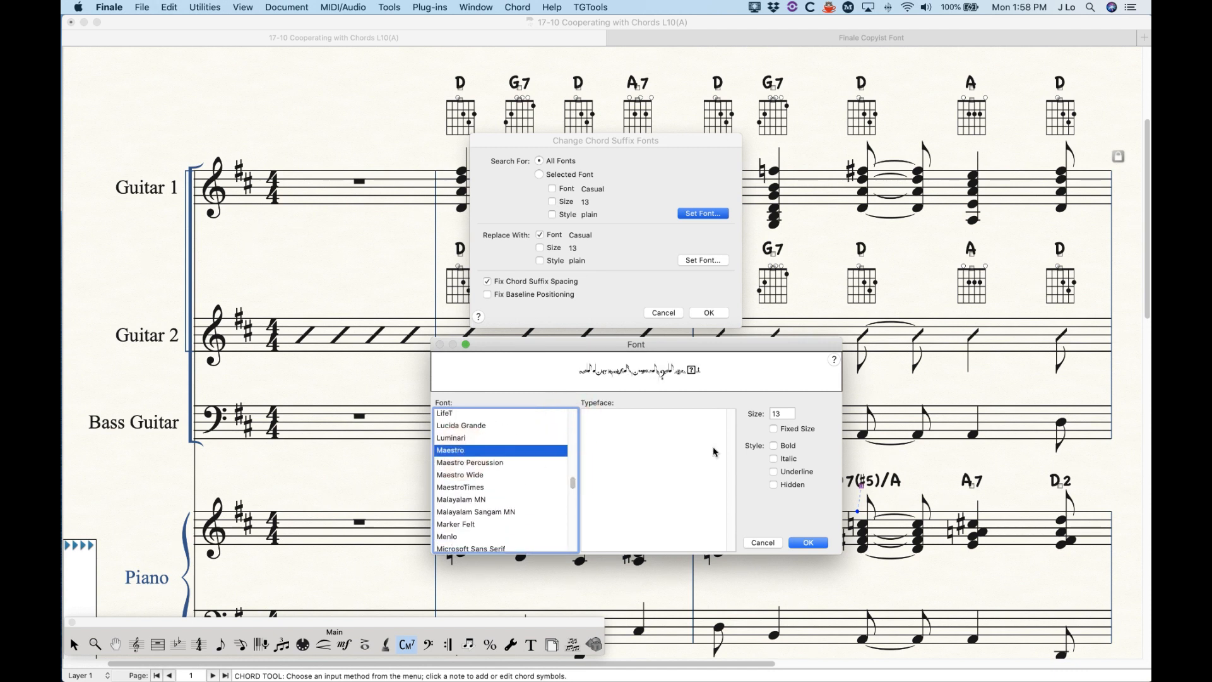
double_click(780, 415)
type("14")
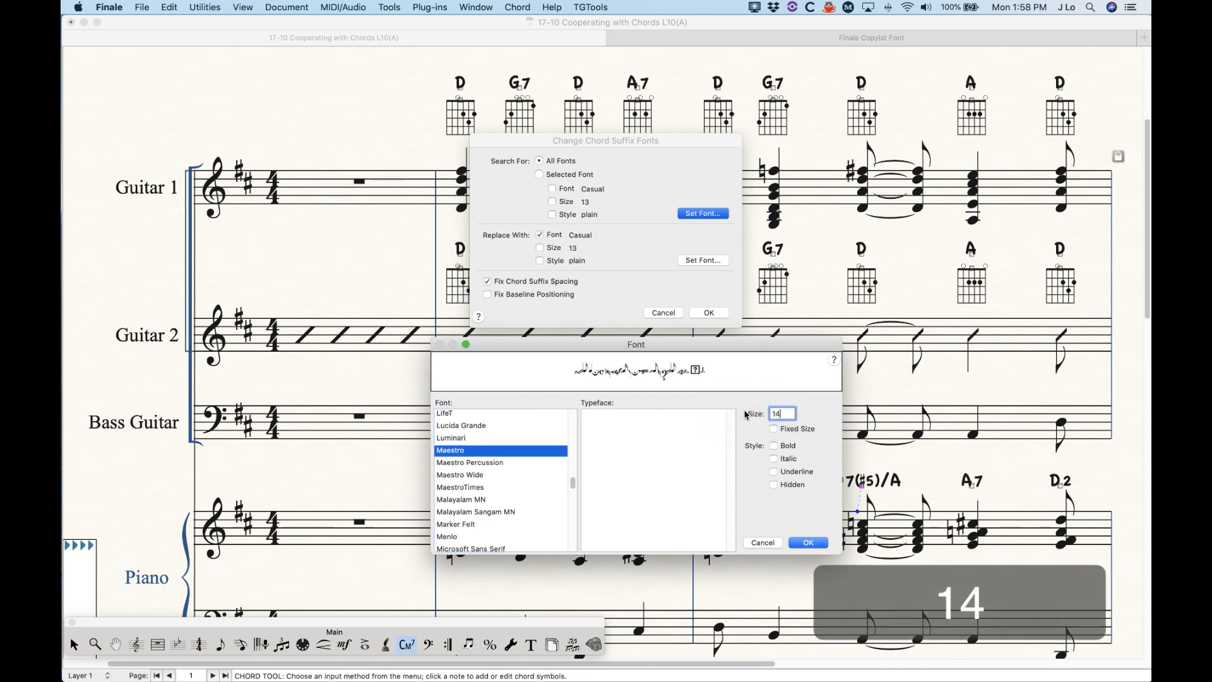
left_click(808, 542)
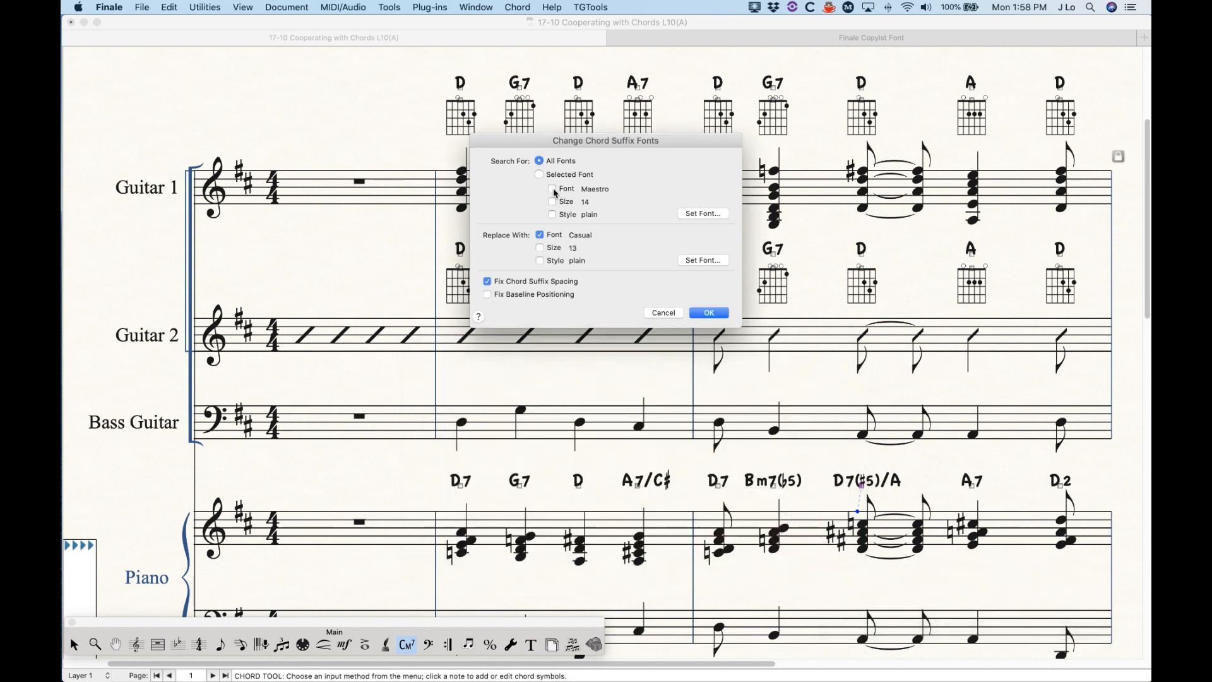
left_click(554, 214)
- Set the replacement font to Jazz size 13 with size and plain style included, and apply the suffix font change
left_click(698, 260)
left_click_drag(573, 418, 582, 467)
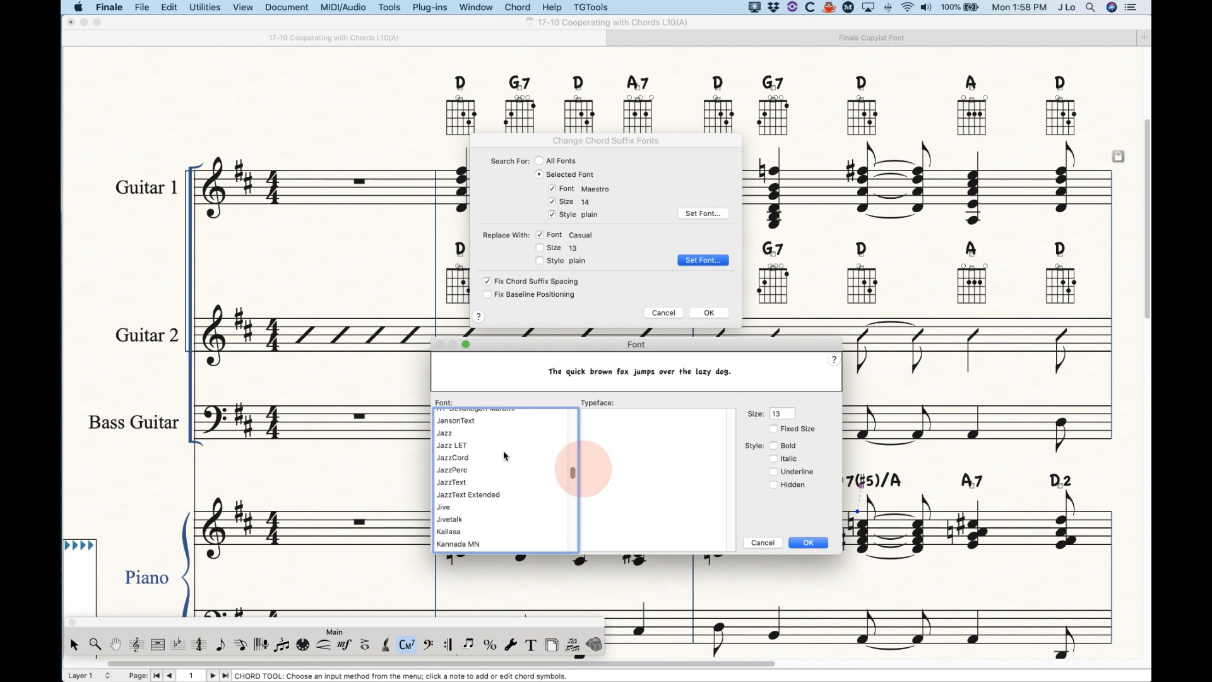
left_click(452, 434)
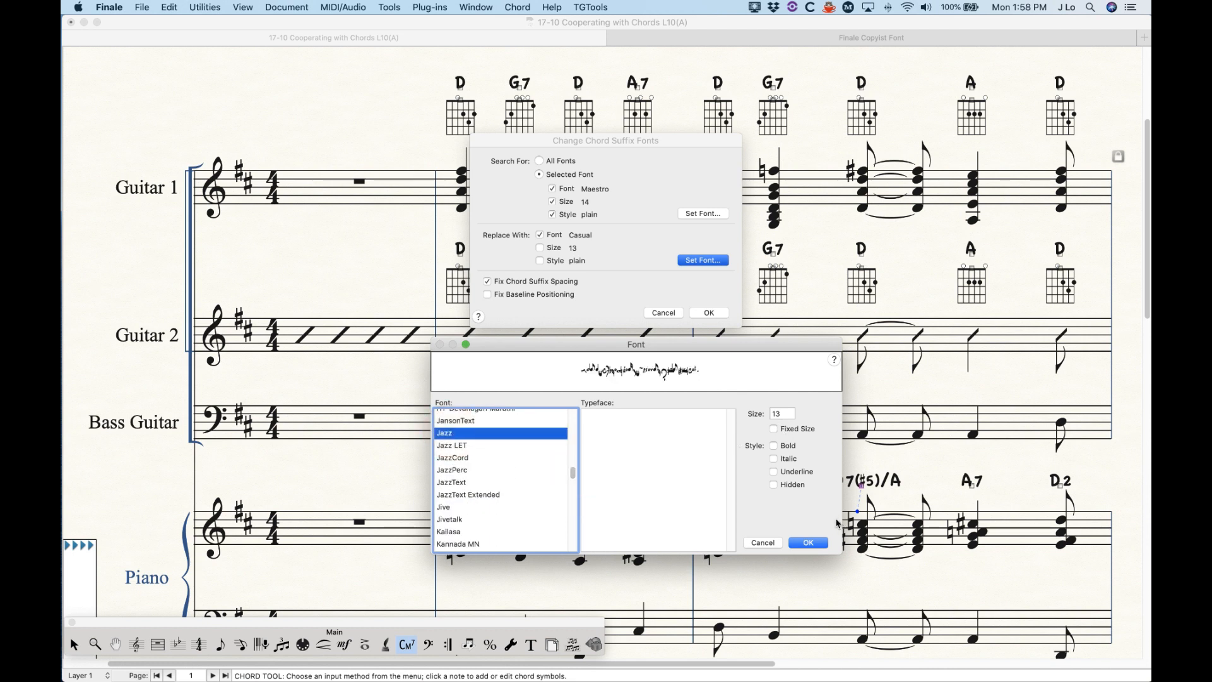
left_click(809, 543)
left_click(540, 248)
left_click(540, 260)
left_click(708, 313)
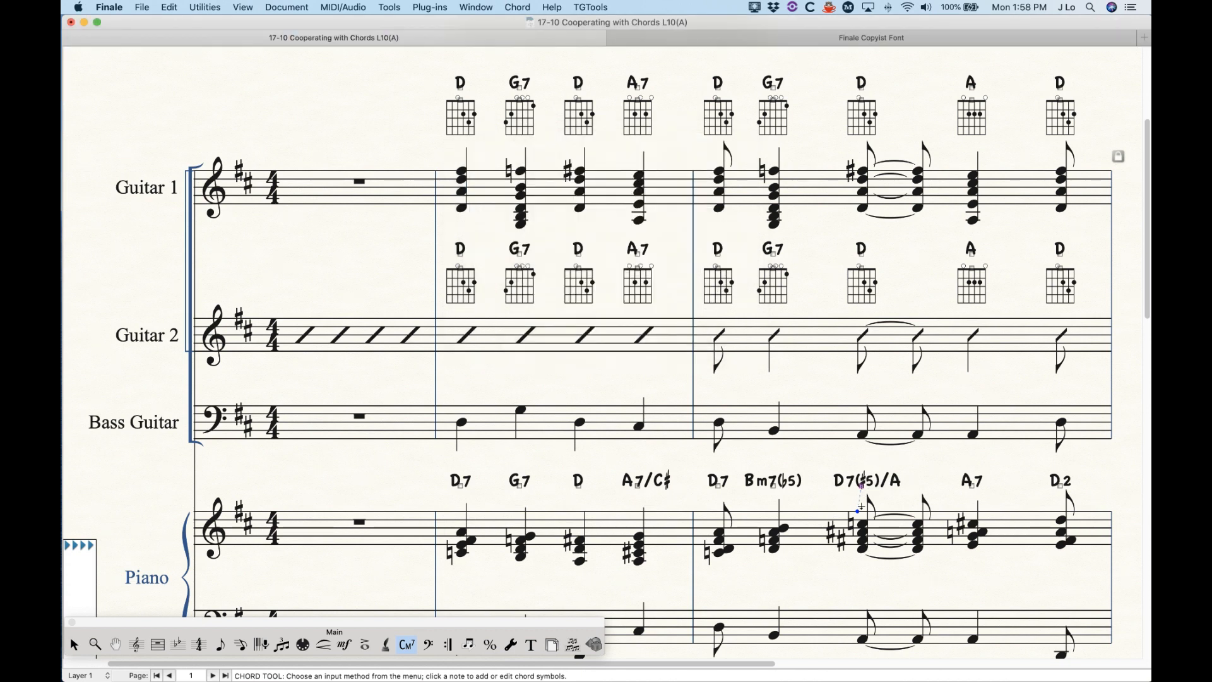
- Leave chord editing and examine the chord symbols through to the piano's last measure
key("Escape")
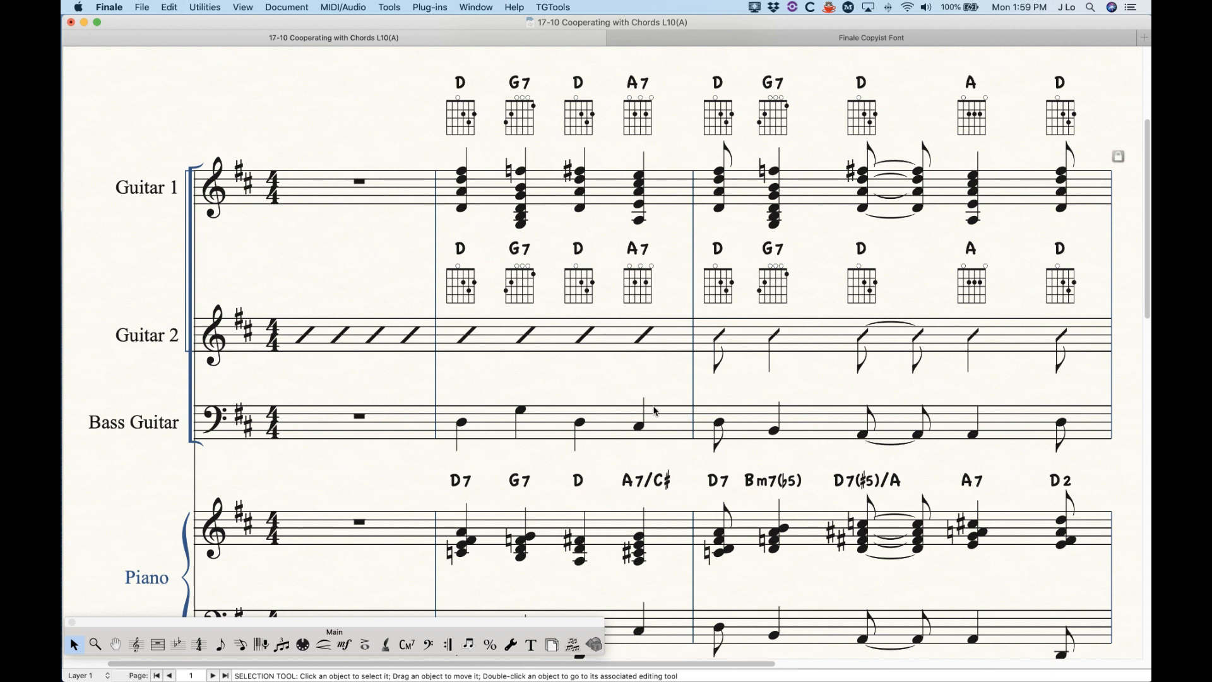
scroll(653, 411, "down", 2)
scroll(653, 411, "down", 10)
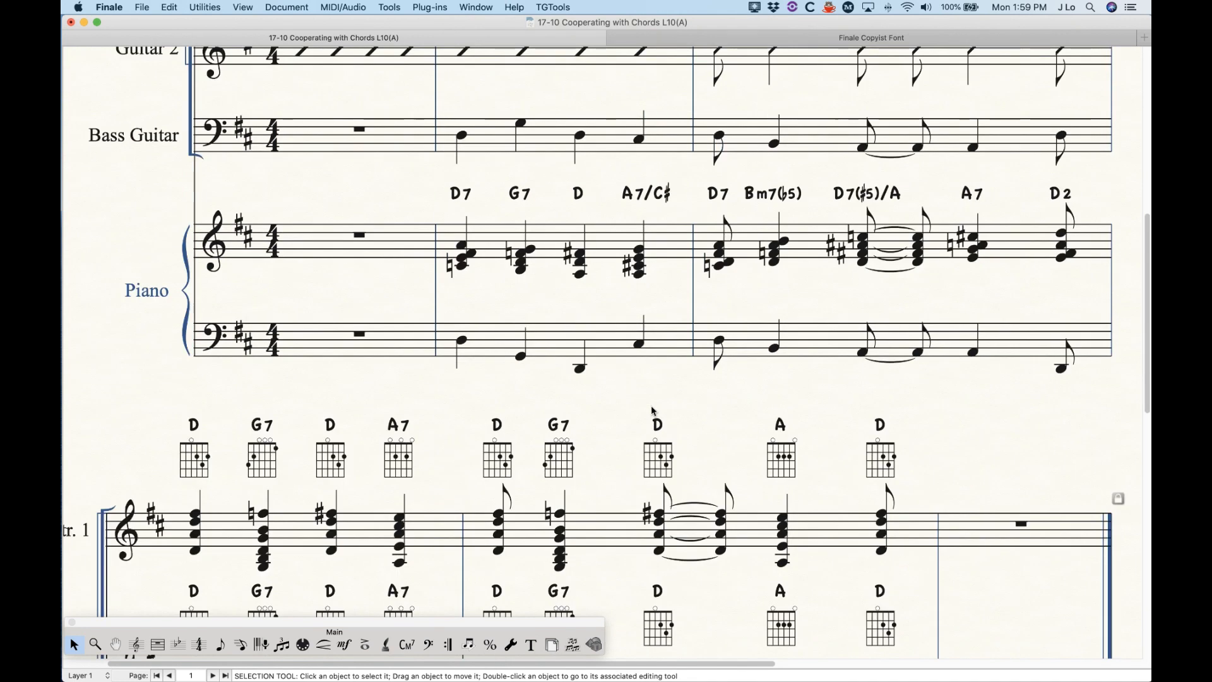
scroll(652, 411, "down", 7)
scroll(653, 410, "down", 6)
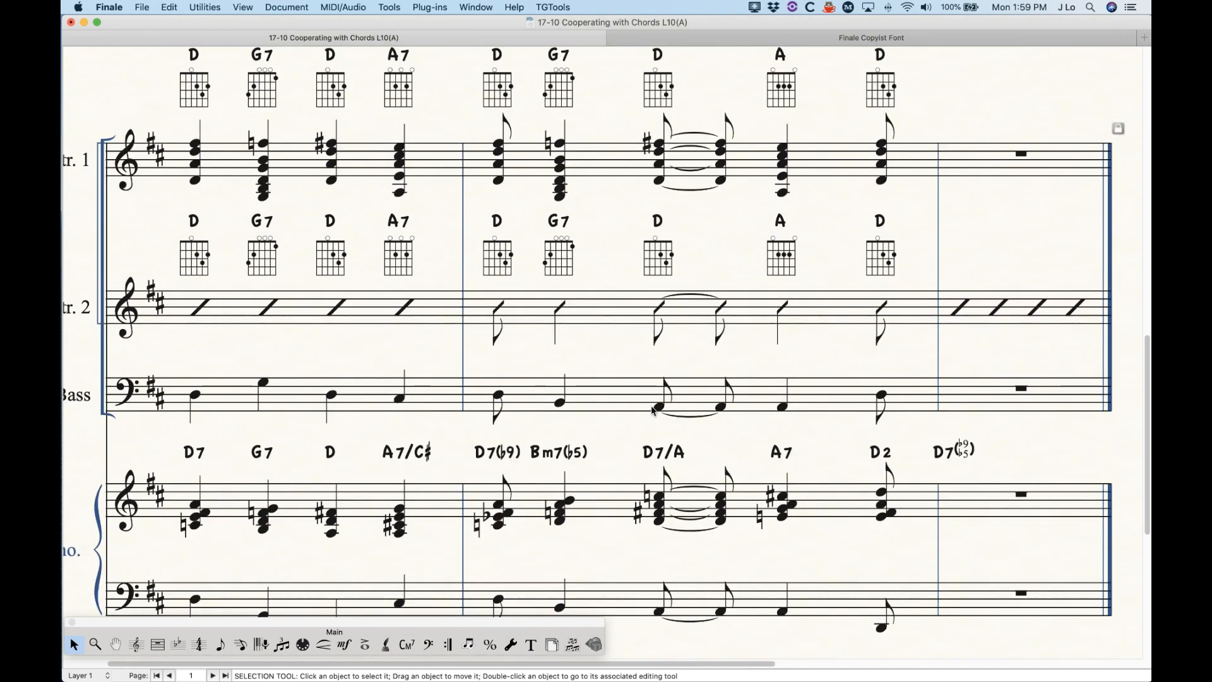
scroll(652, 409, "down", 5)
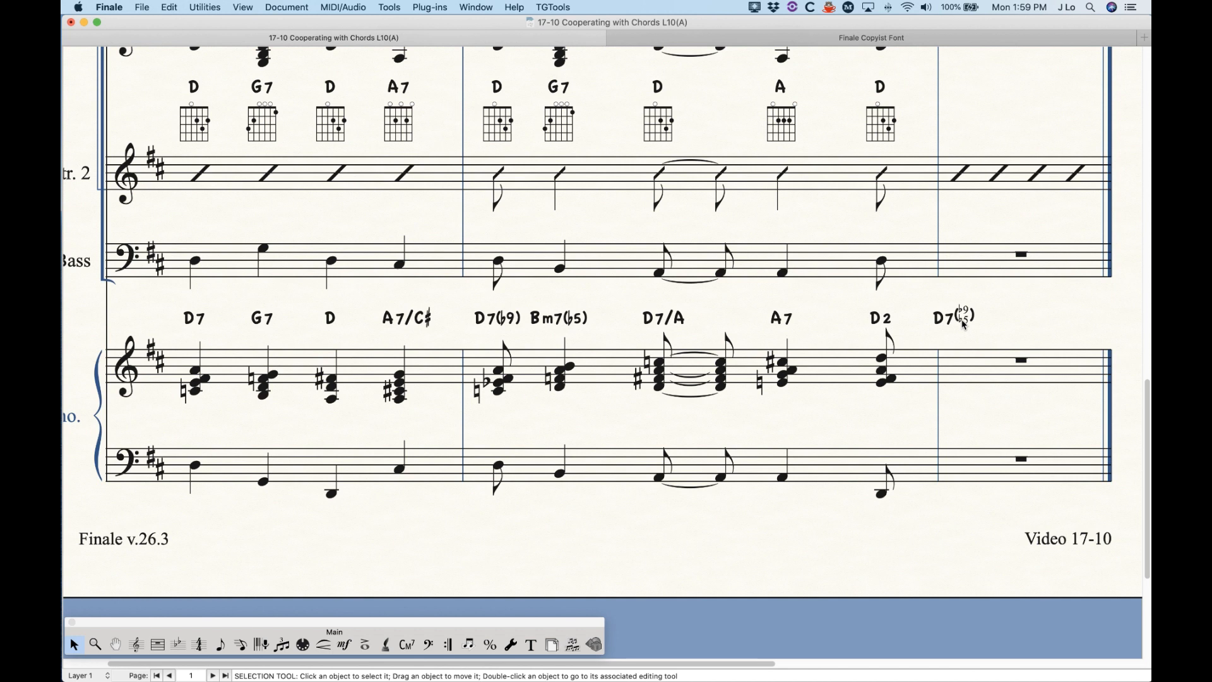
- Open the suffix of the D7(♭9♭5) chord in the piano's last measure and step to its flat to inspect the font
left_click(407, 644)
left_click(966, 339)
key("Return")
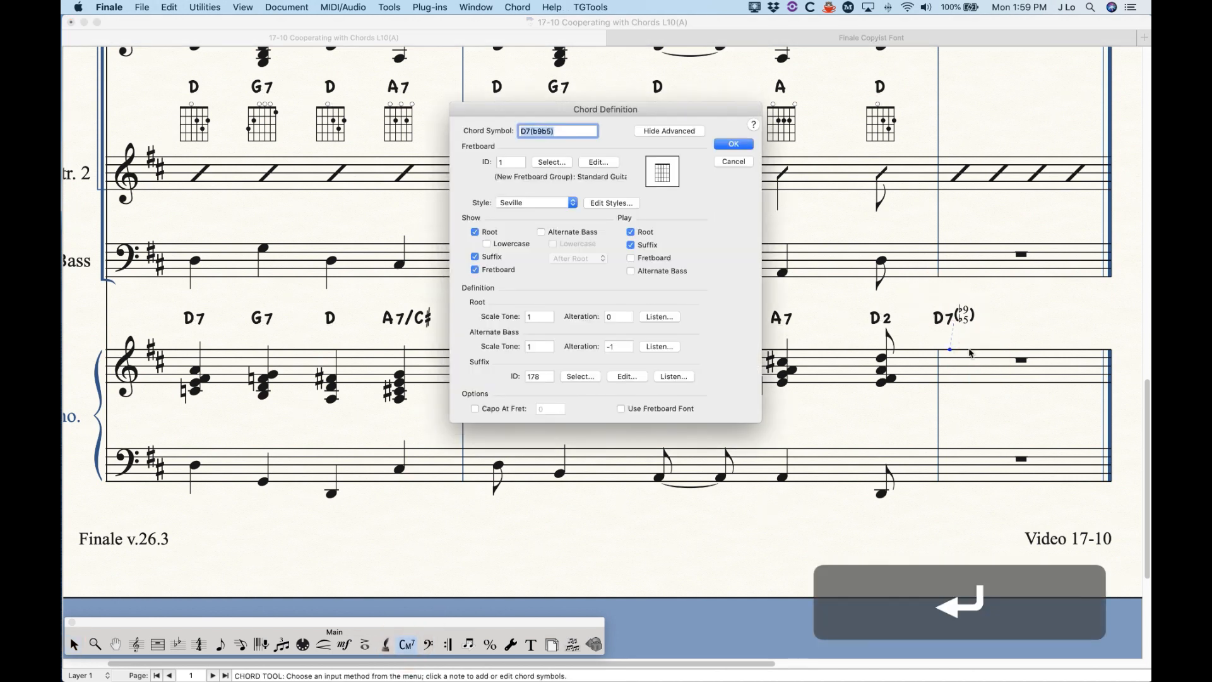
left_click(607, 380)
left_click(288, 544)
left_click(692, 273)
left_click(692, 272)
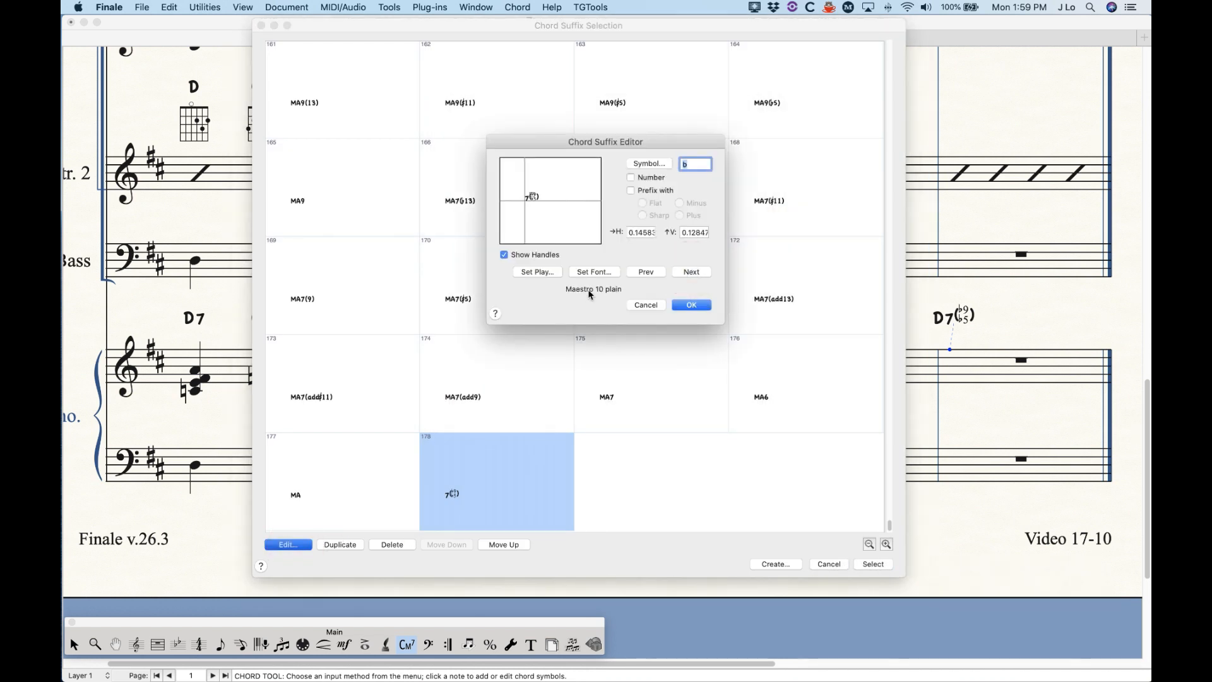
- Step through the remaining characters of the 7(♭9♭5) suffix to inspect their fonts, and close the suffix and chord definition
left_click(697, 268)
left_click(699, 272)
left_click(684, 272)
left_click(693, 306)
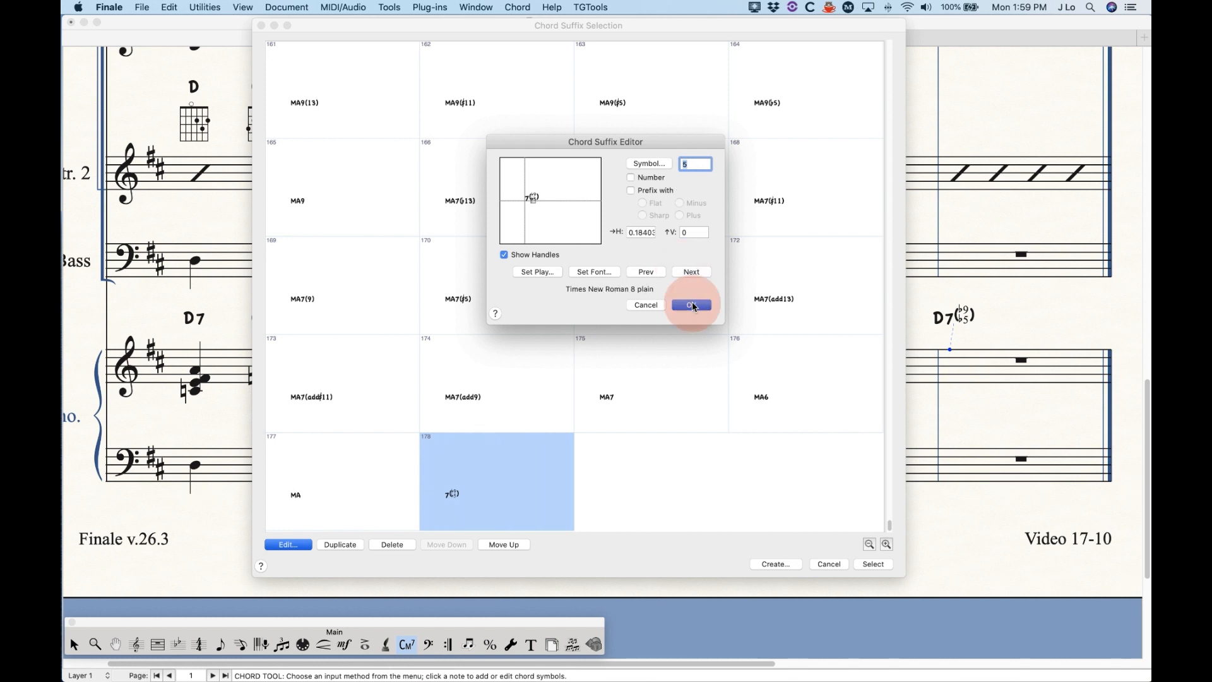
left_click(835, 565)
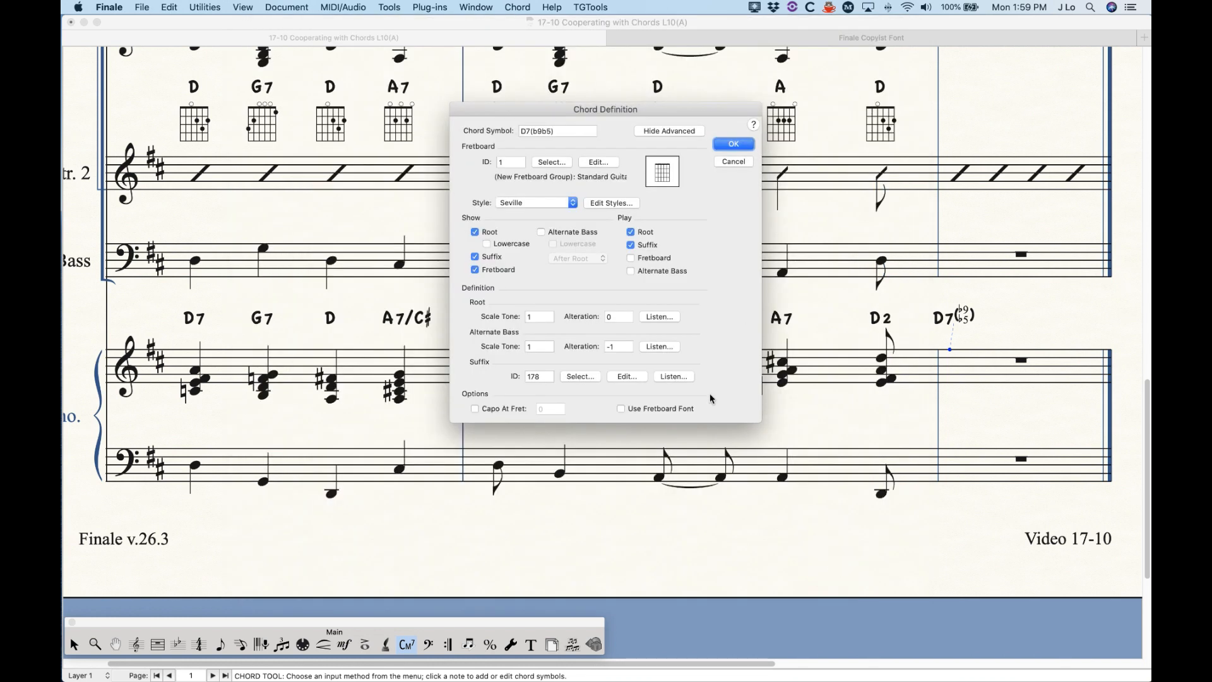
left_click(738, 157)
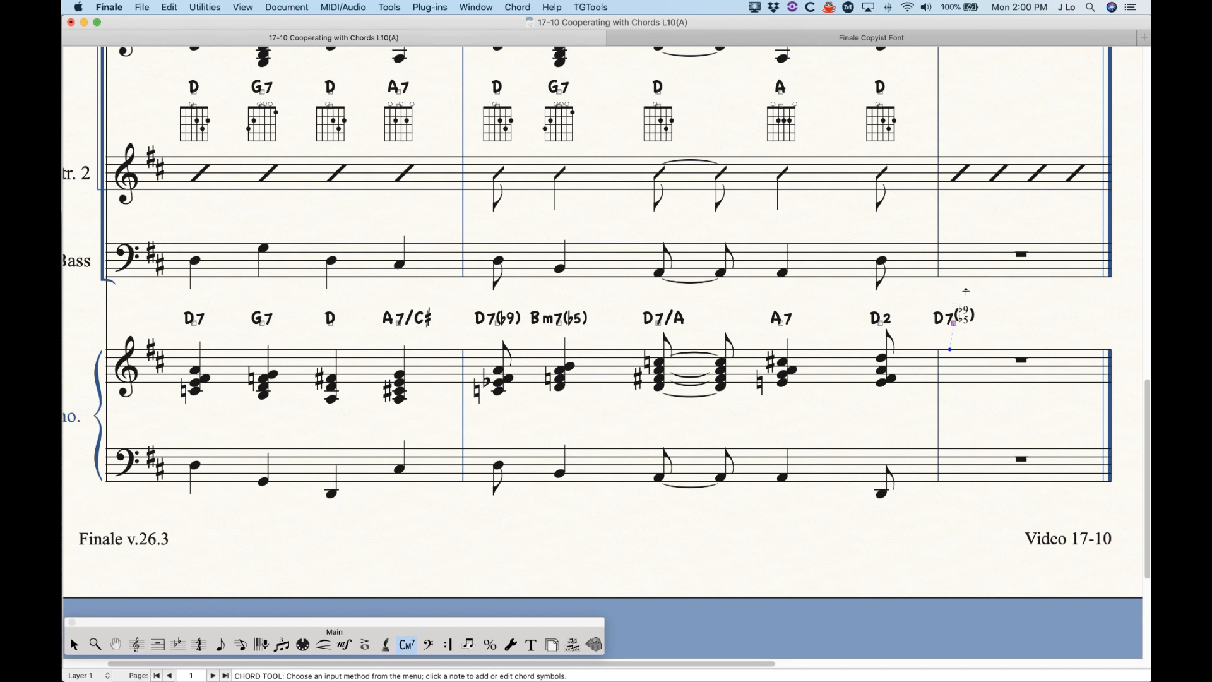
left_click(526, 6)
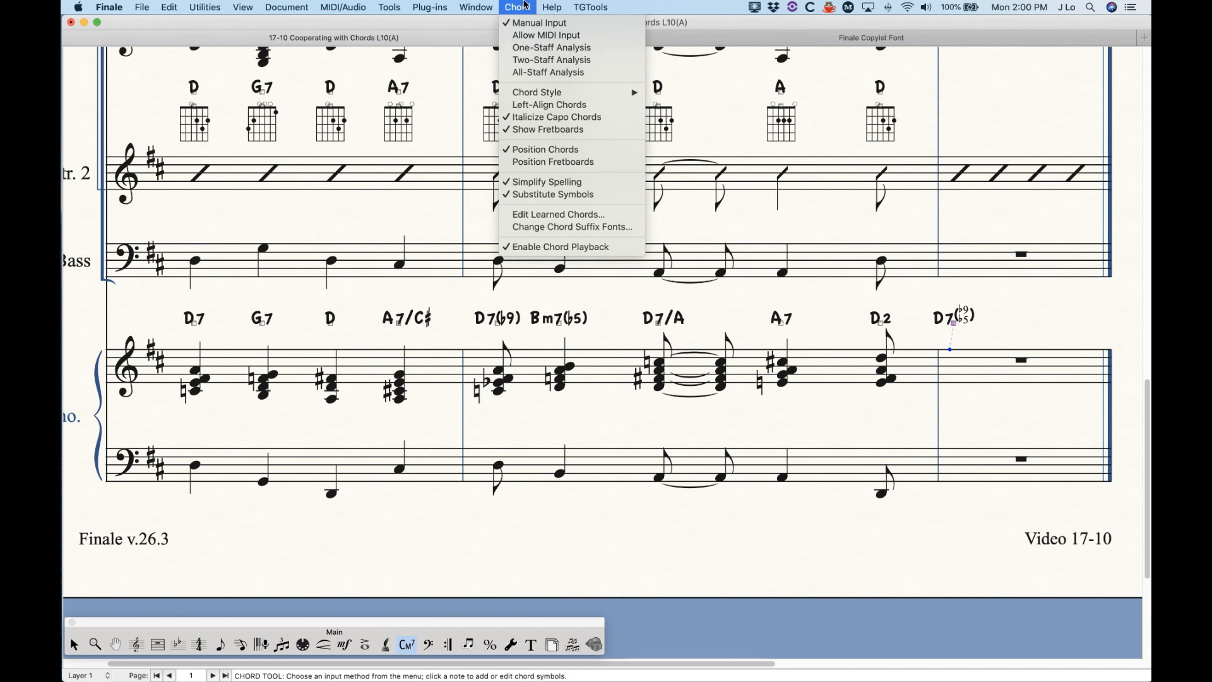
left_click(525, 6)
scroll(854, 484, "up", 15)
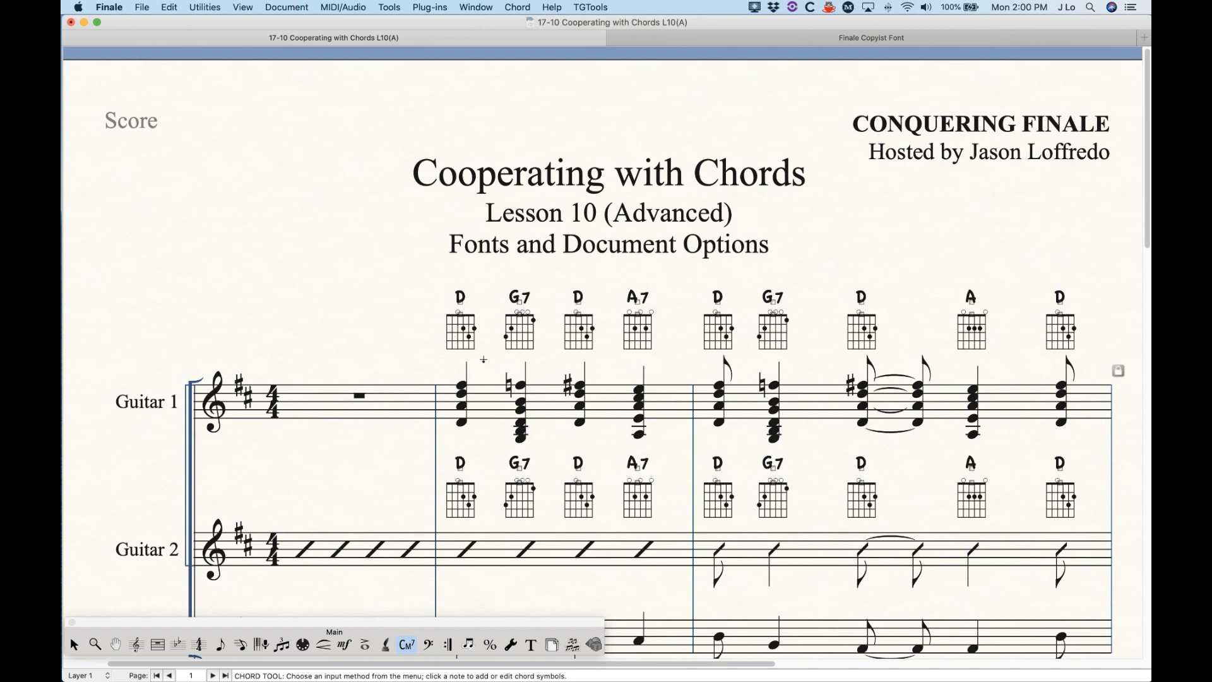
- Toggle the Substitute Symbols chord option and select the Guitar 1 staff at its first measure
left_click(514, 6)
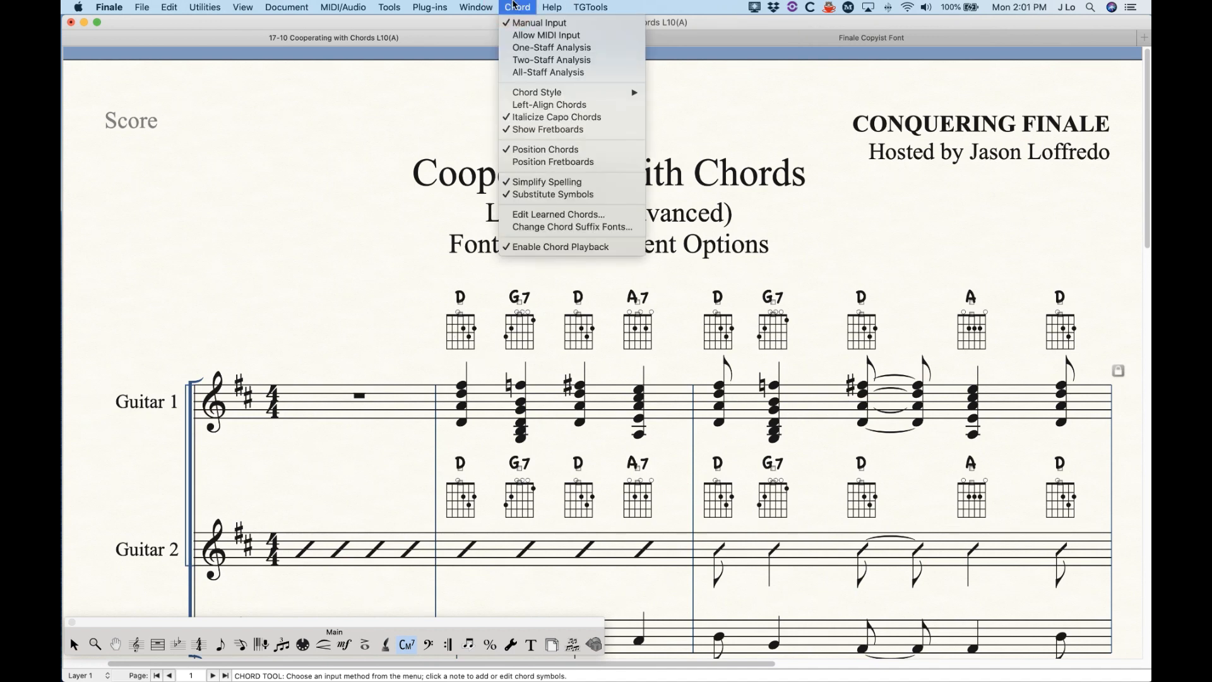
left_click(560, 195)
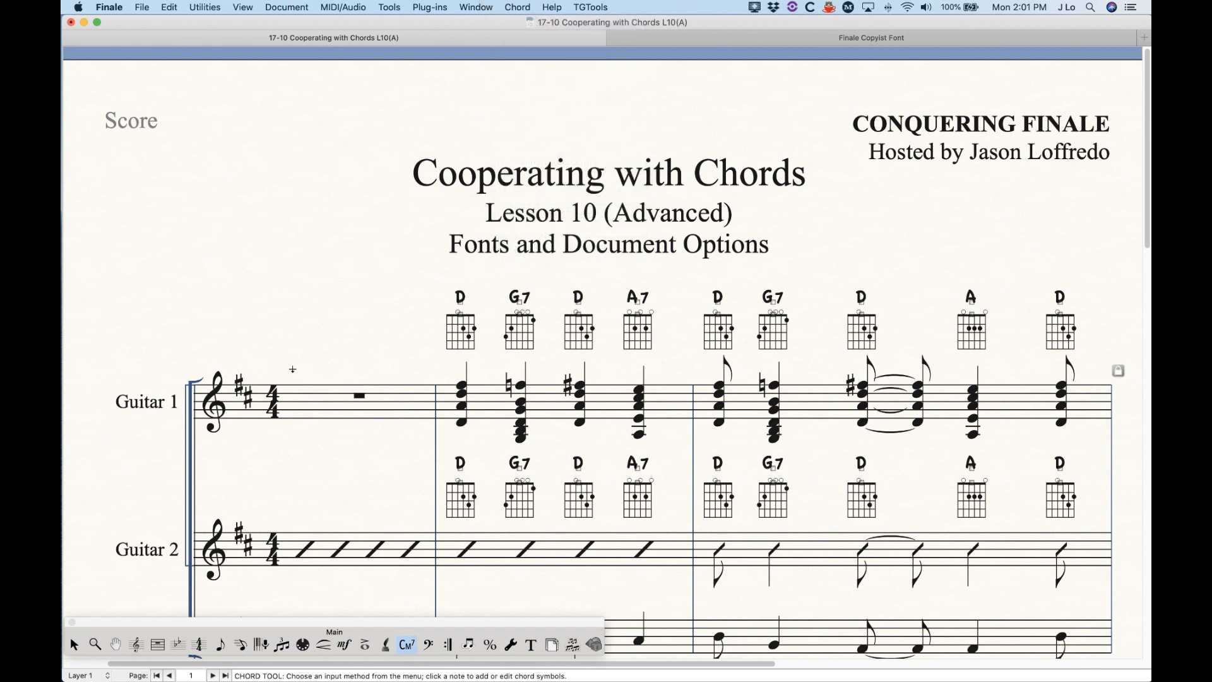
left_click(292, 369)
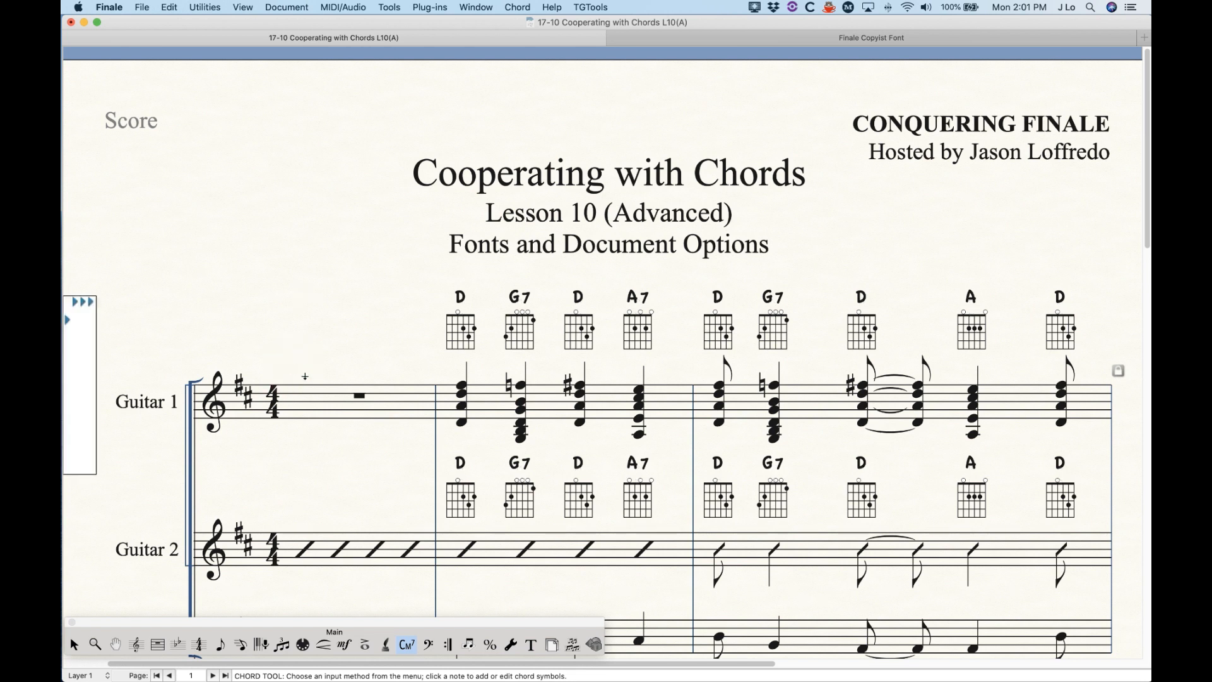
- Enter a B♭ chord at the start of Guitar 1's first measure and delete it
type("Bb")
key("space")
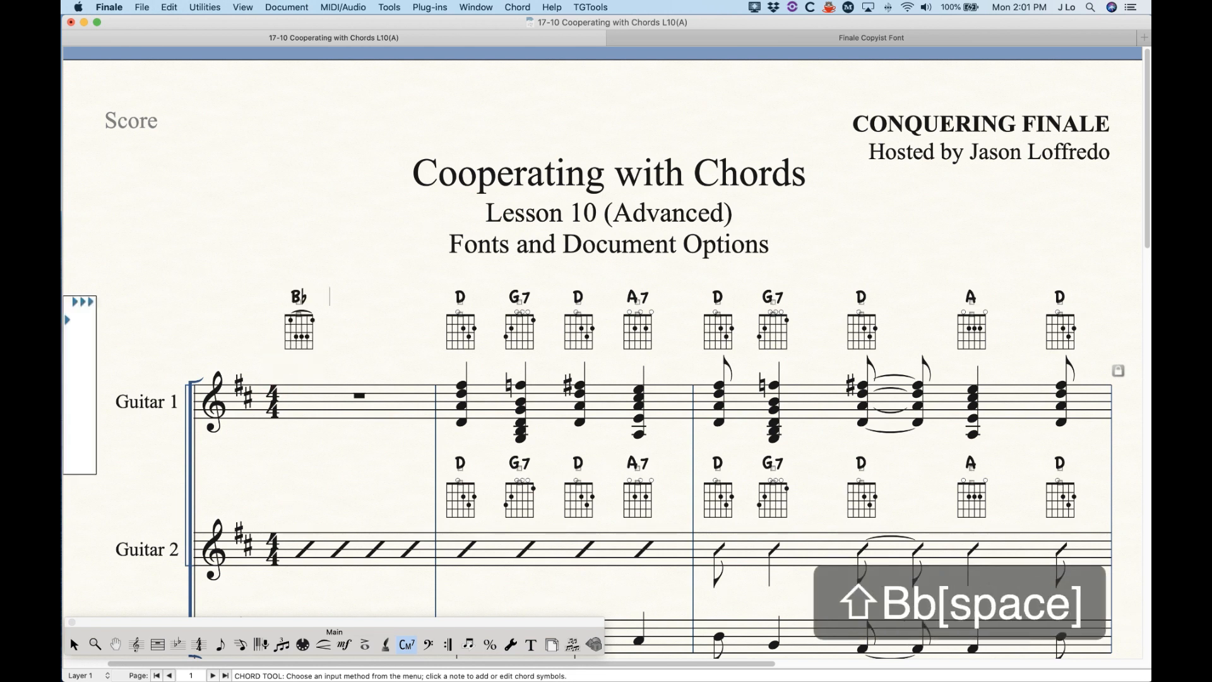
left_click(305, 321)
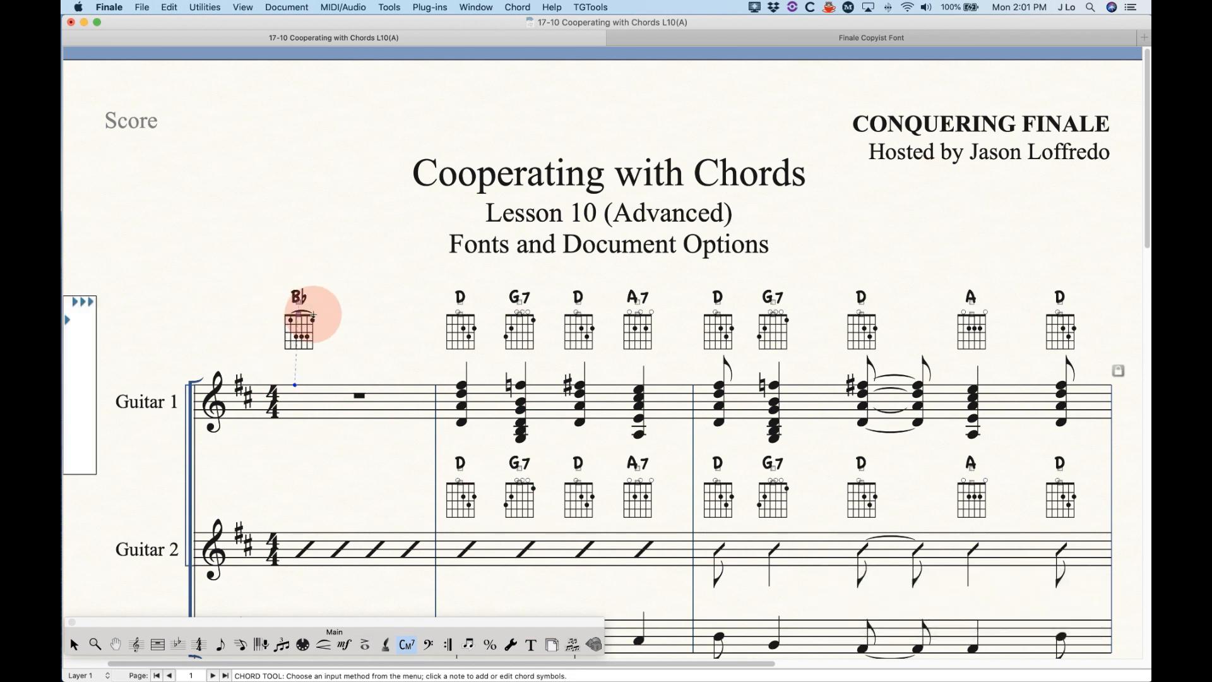
key("BackSpace")
- Enter the chords Bo, B% and B± across Guitar 1's first measure to test the °, ø and △ symbol substitutions
left_click(315, 317)
type("Bo")
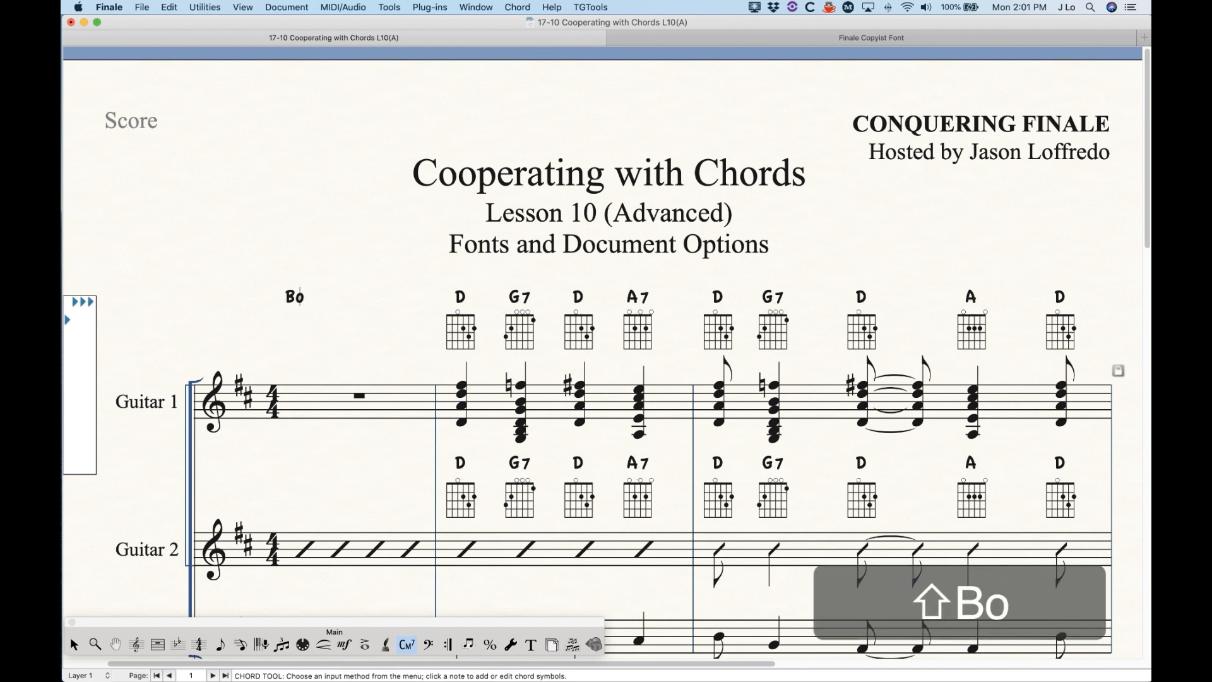
key("space")
type("B")
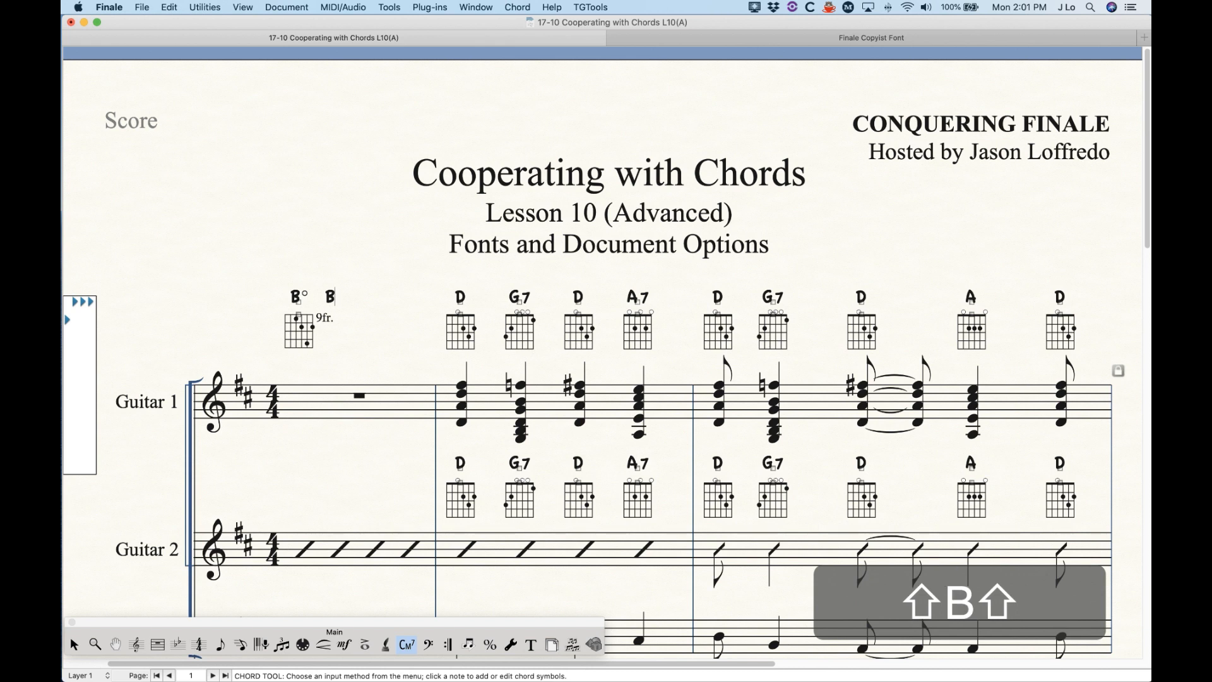
type("%")
key("space")
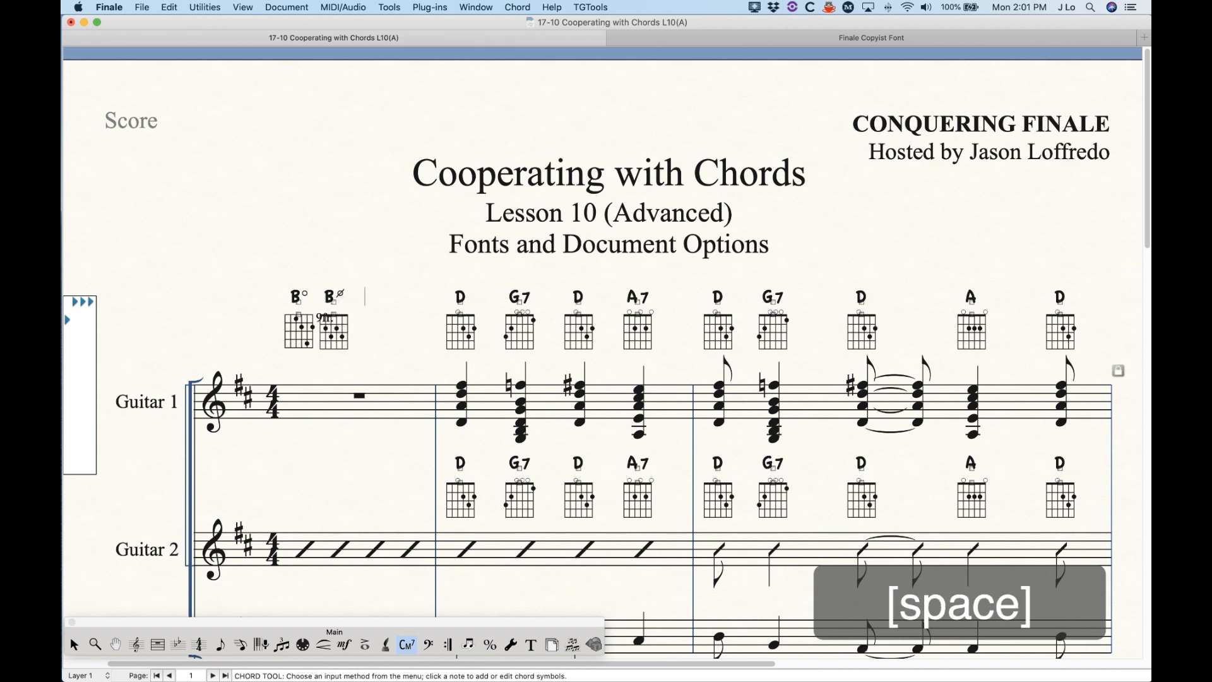
type("B")
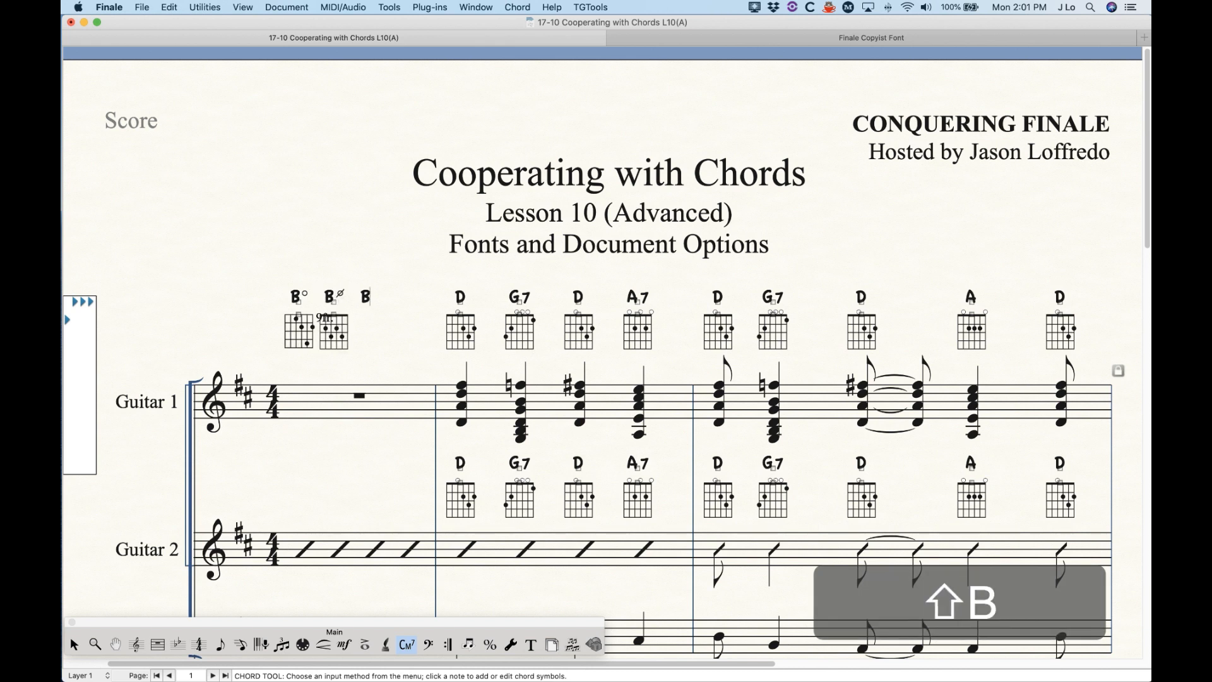
key("alt+shift+equal")
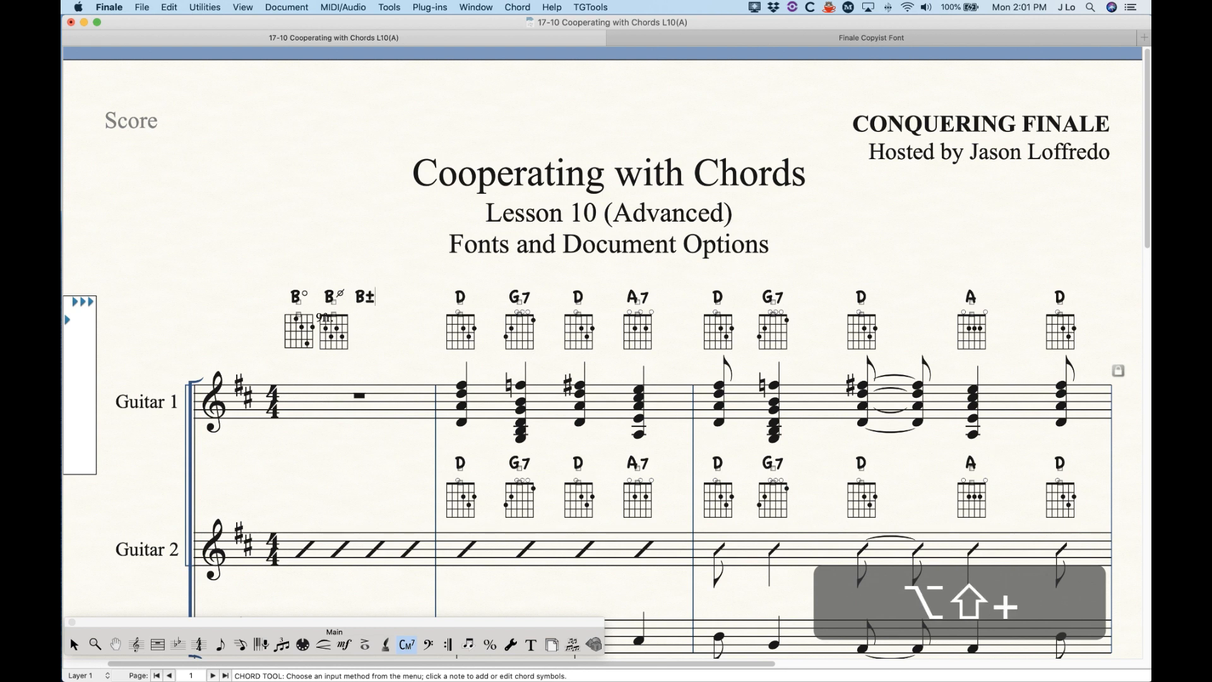
key("space")
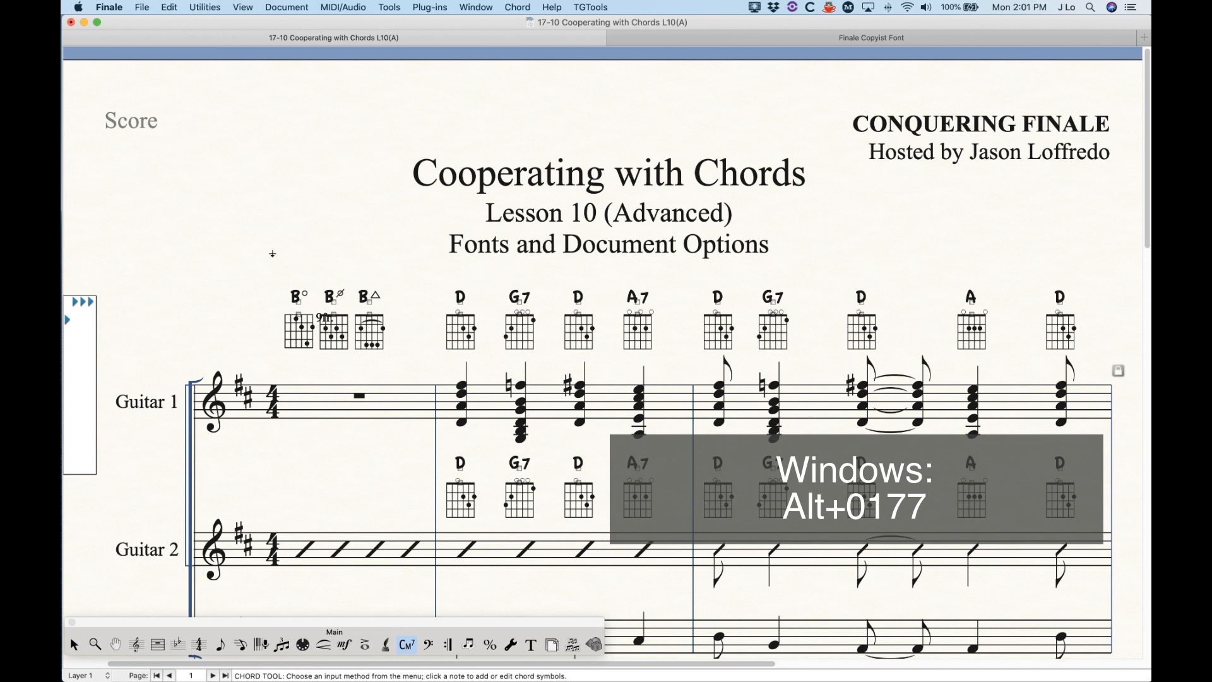
- Turn off Substitute Symbols and delete the three B chords above Guitar 1's first measure
left_click_drag(265, 262, 290, 256)
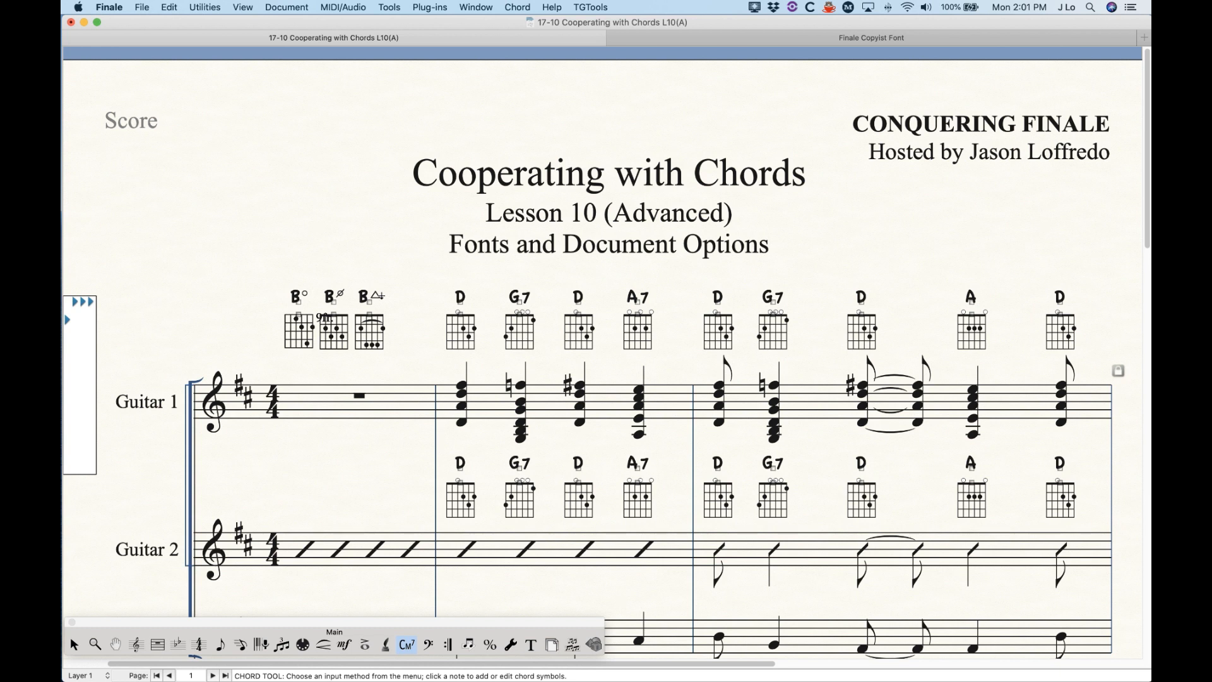
left_click_drag(267, 259, 328, 281)
left_click(329, 287)
left_click(512, 7)
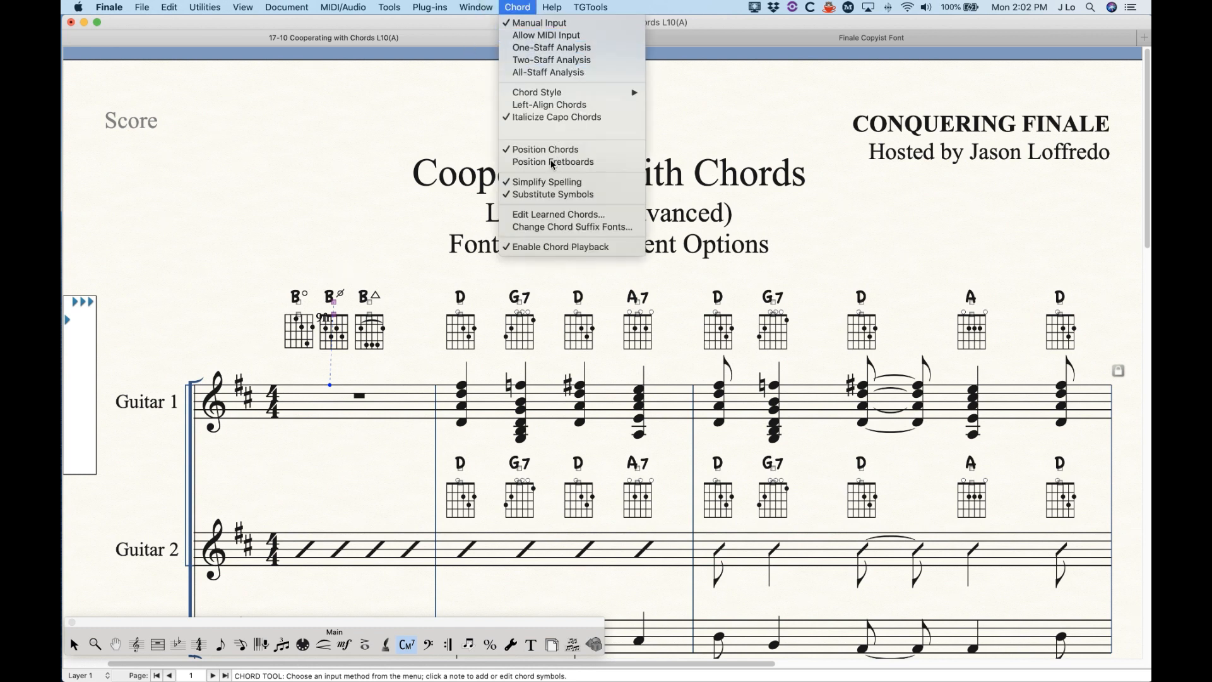
left_click(558, 198)
left_click_drag(255, 256, 421, 338)
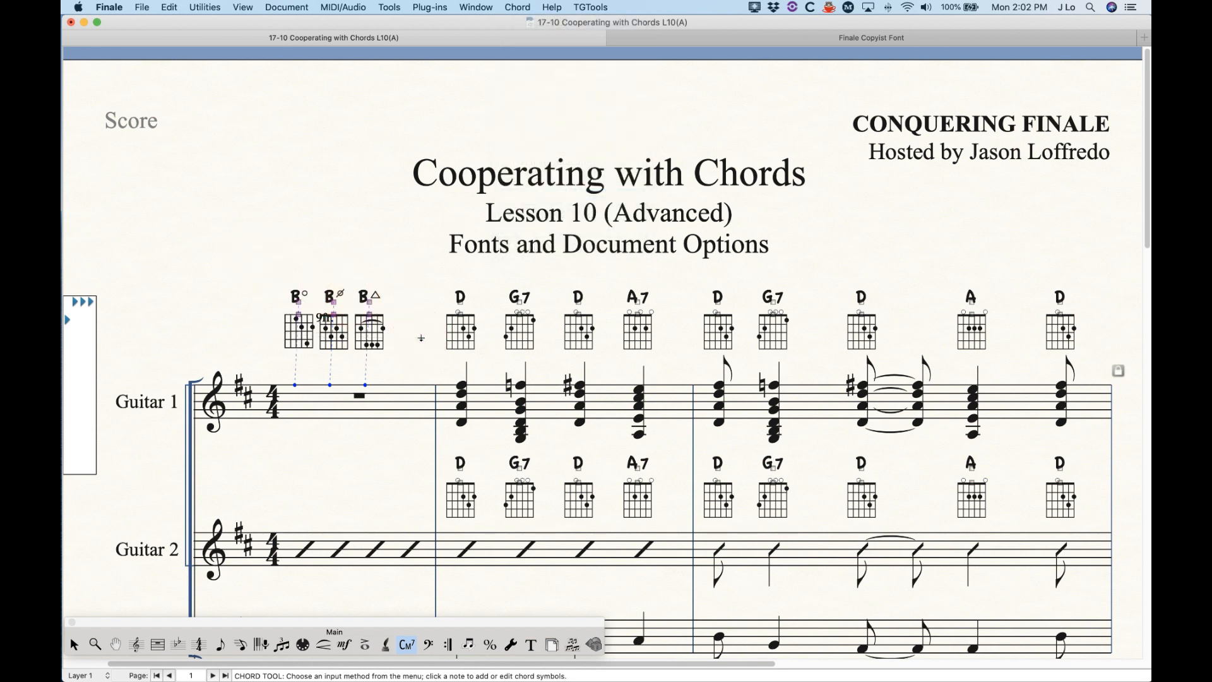
key("BackSpace")
- Enter the chords Bo, B± and B% across Guitar 1's first measure with symbol substitution off
left_click(289, 352)
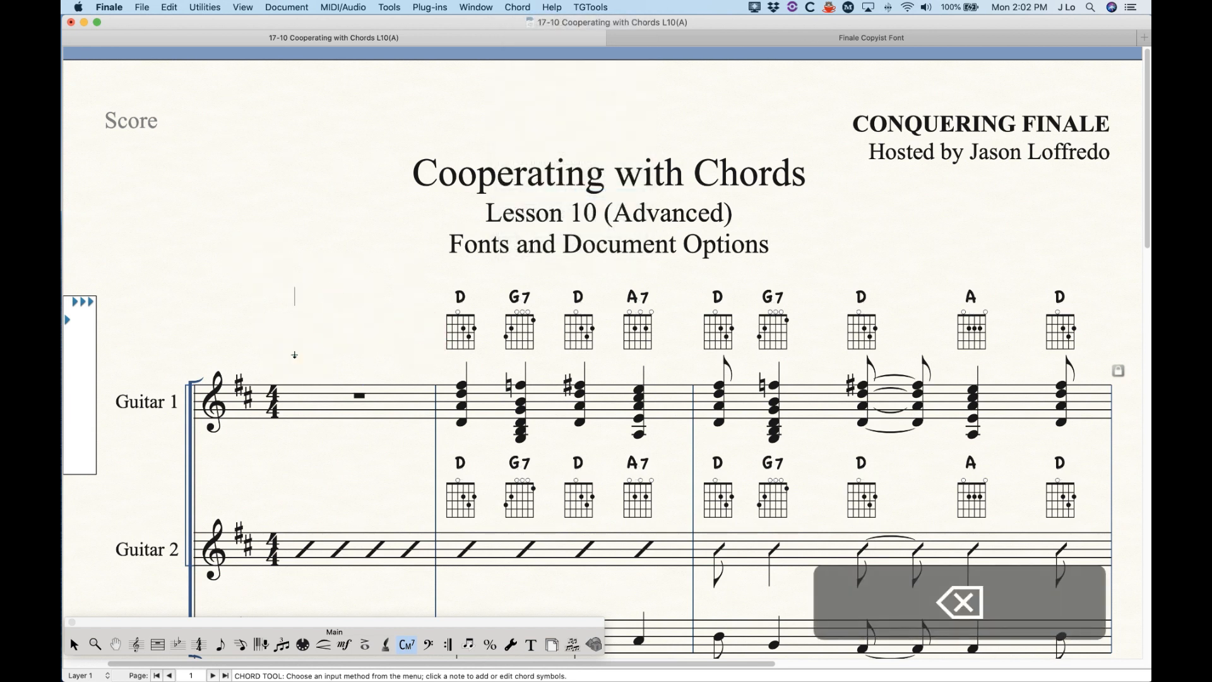
type("Bo")
key("space")
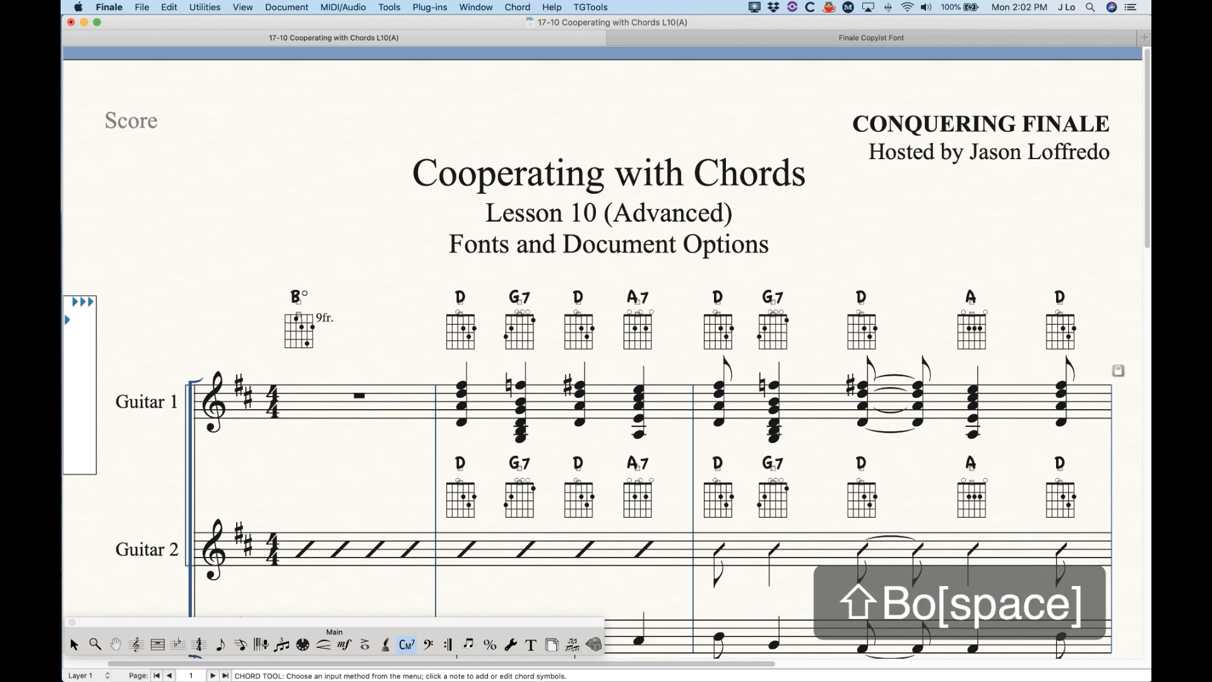
type("B±")
key("space")
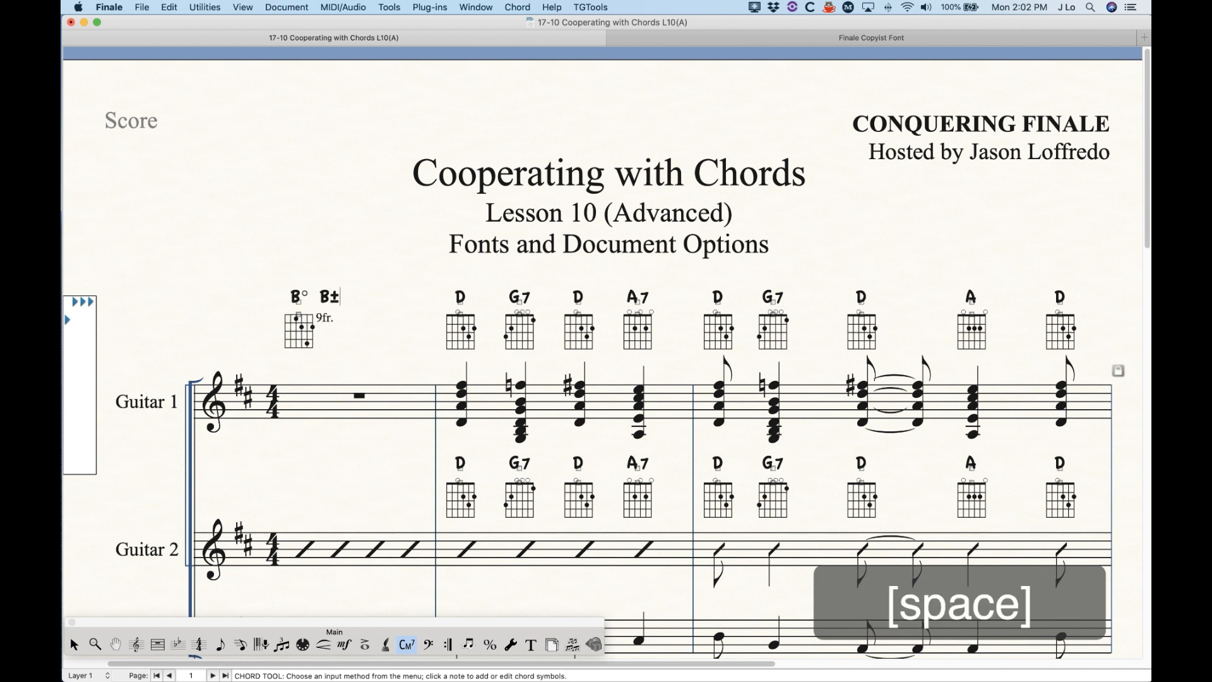
type("B%")
key("space")
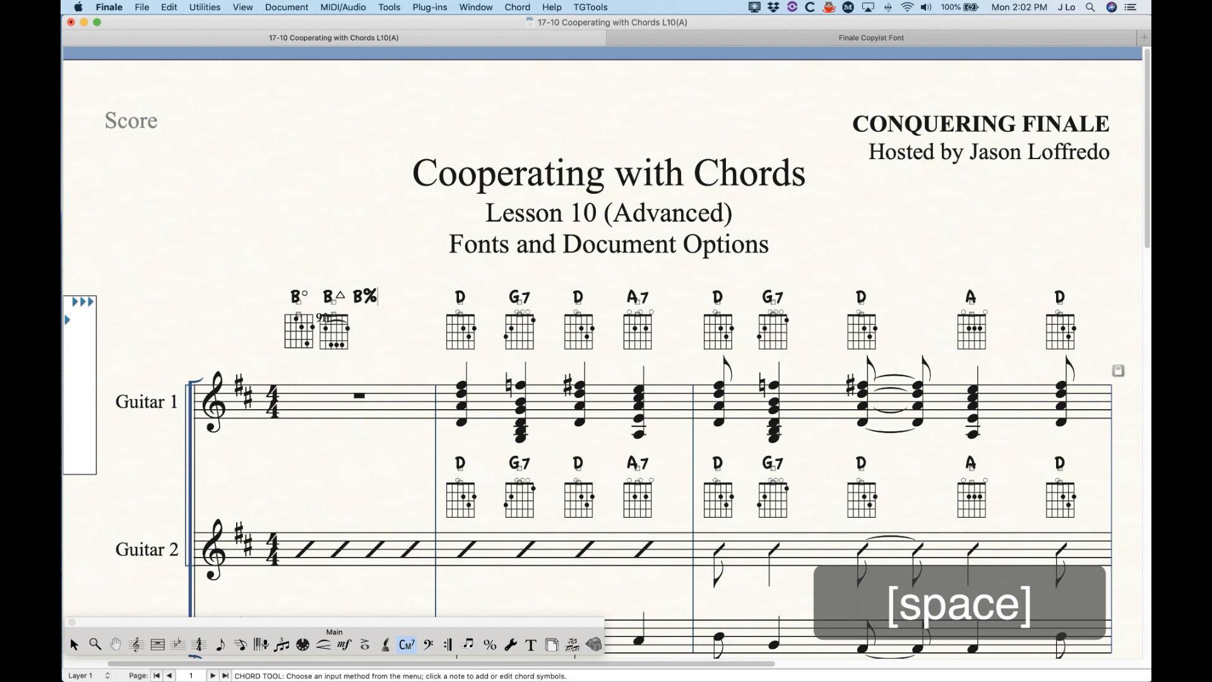
left_click(633, 239)
key("space")
left_click(632, 239)
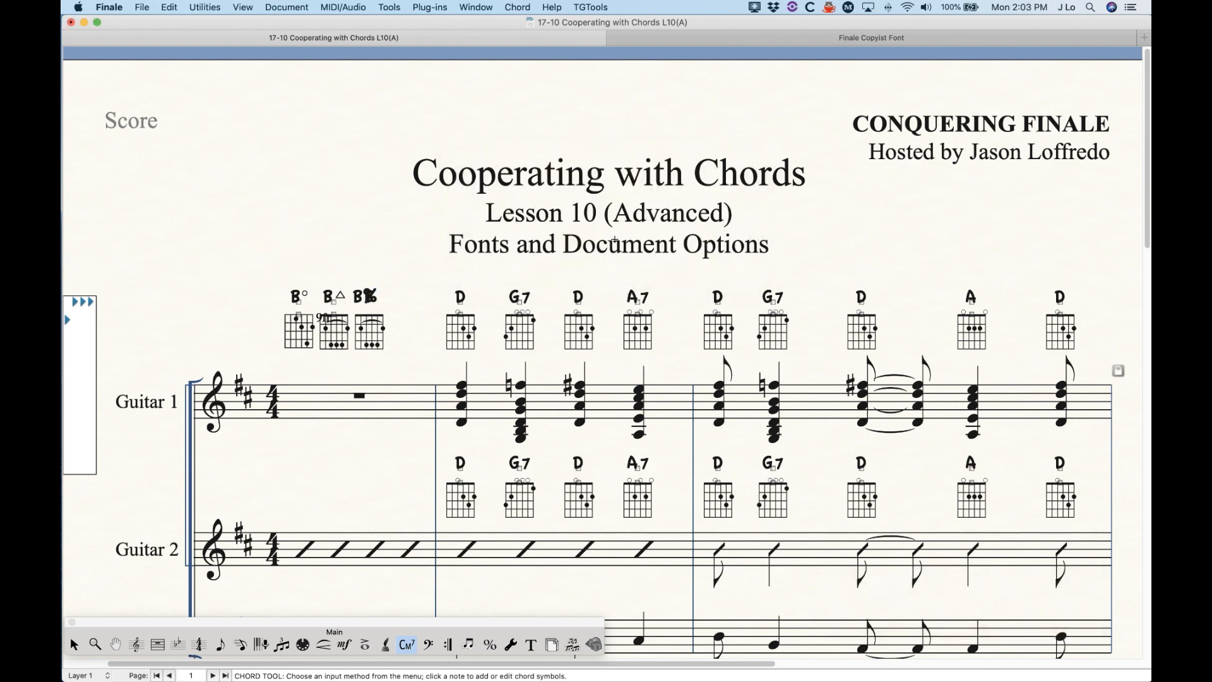
- Delete the three test chords from Guitar 1's first measure and turn Substitute Symbols back on
left_click_drag(271, 260, 395, 349)
key("BackSpace")
left_click(513, 5)
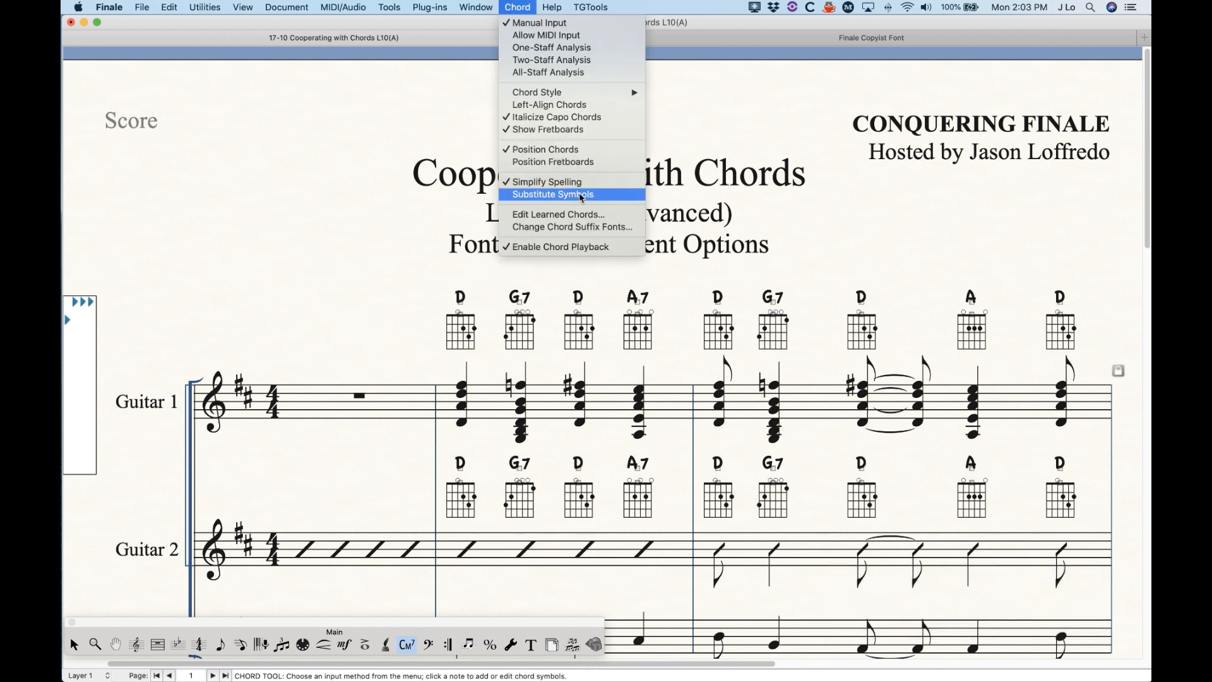
left_click(581, 195)
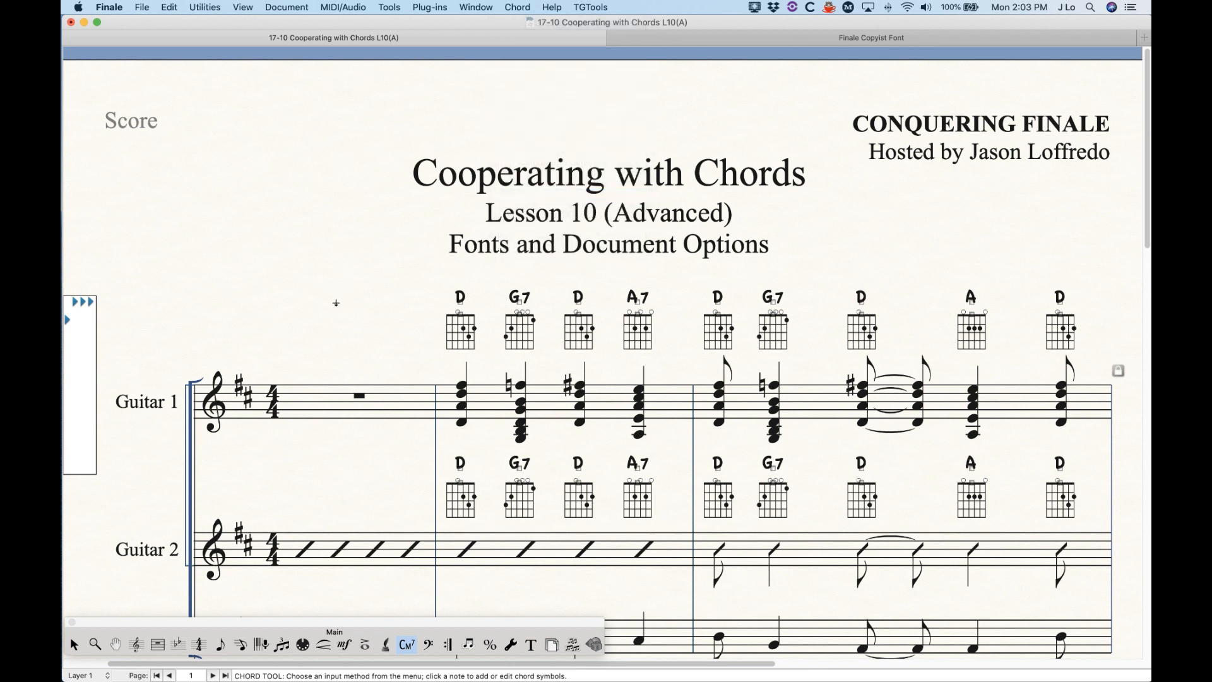
- Switch to the Finale Copyist Font document and enter C and C7 chords on beats one and two of the piano's first measure
left_click(790, 42)
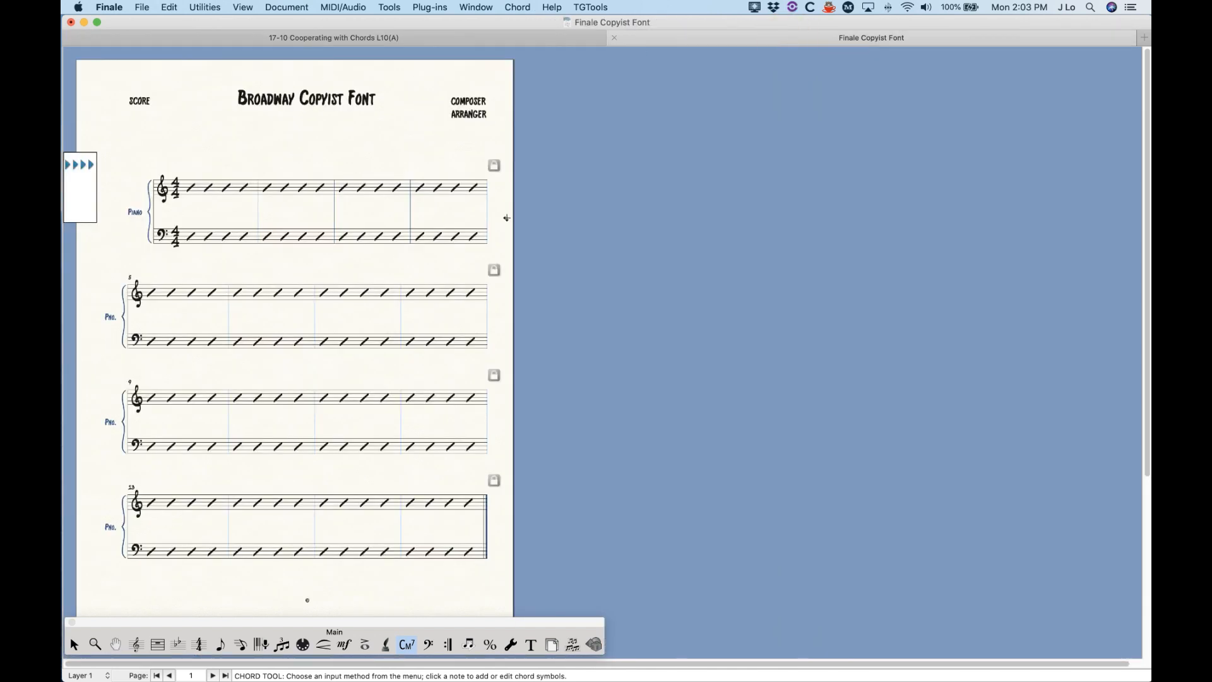
key("super+equal")
key("super+equal")
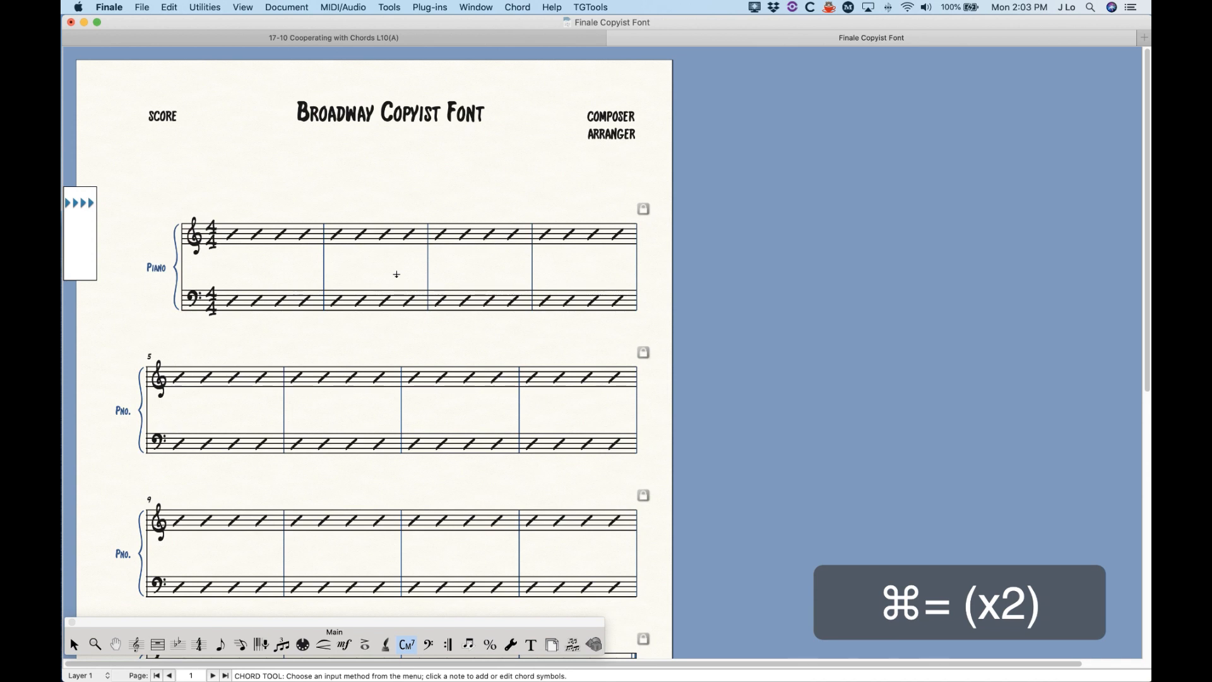
key("super+equal")
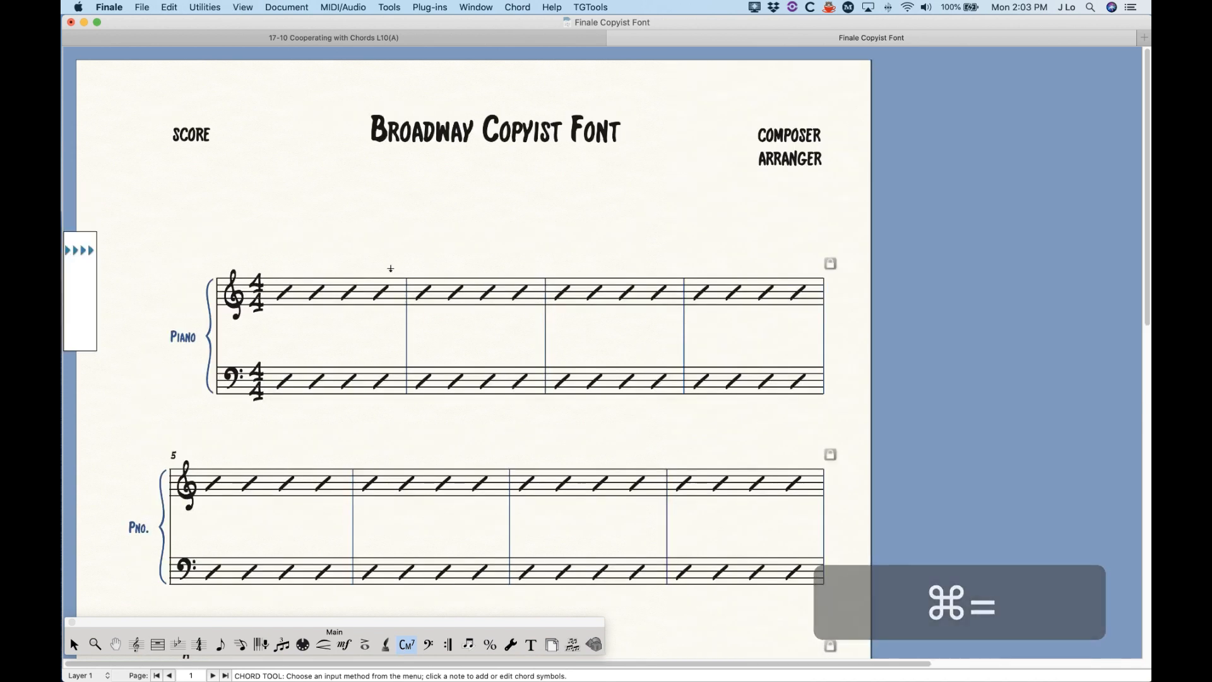
left_click(281, 261)
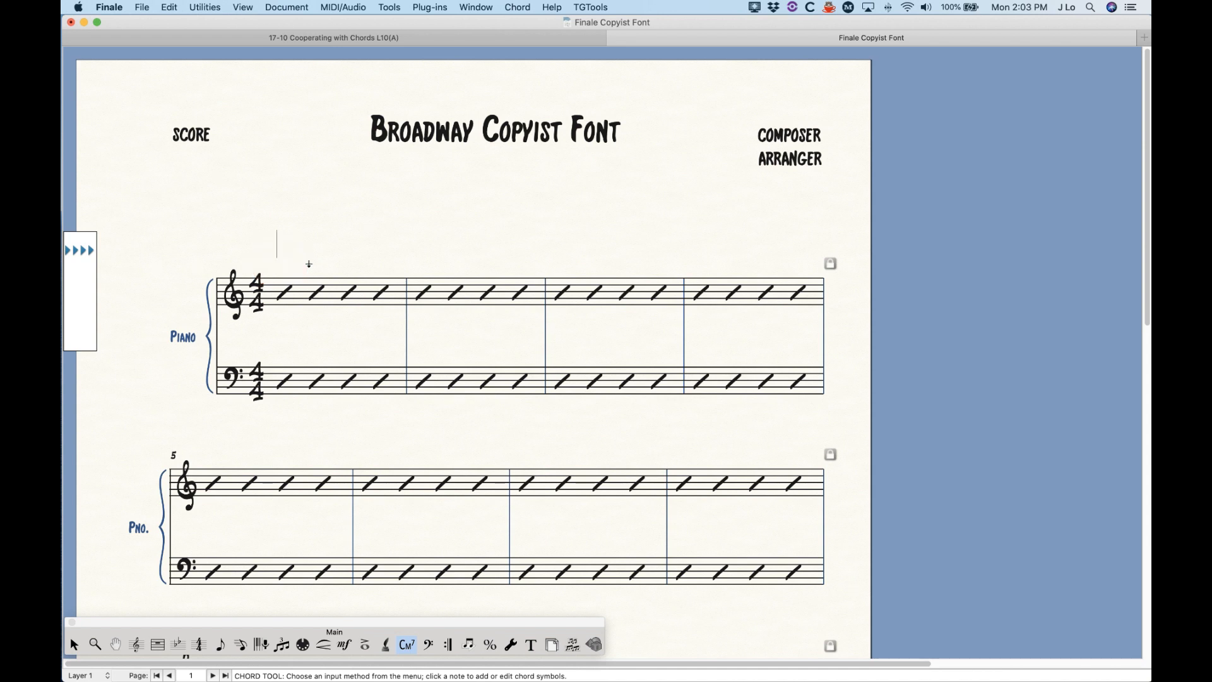
type("C")
key("space")
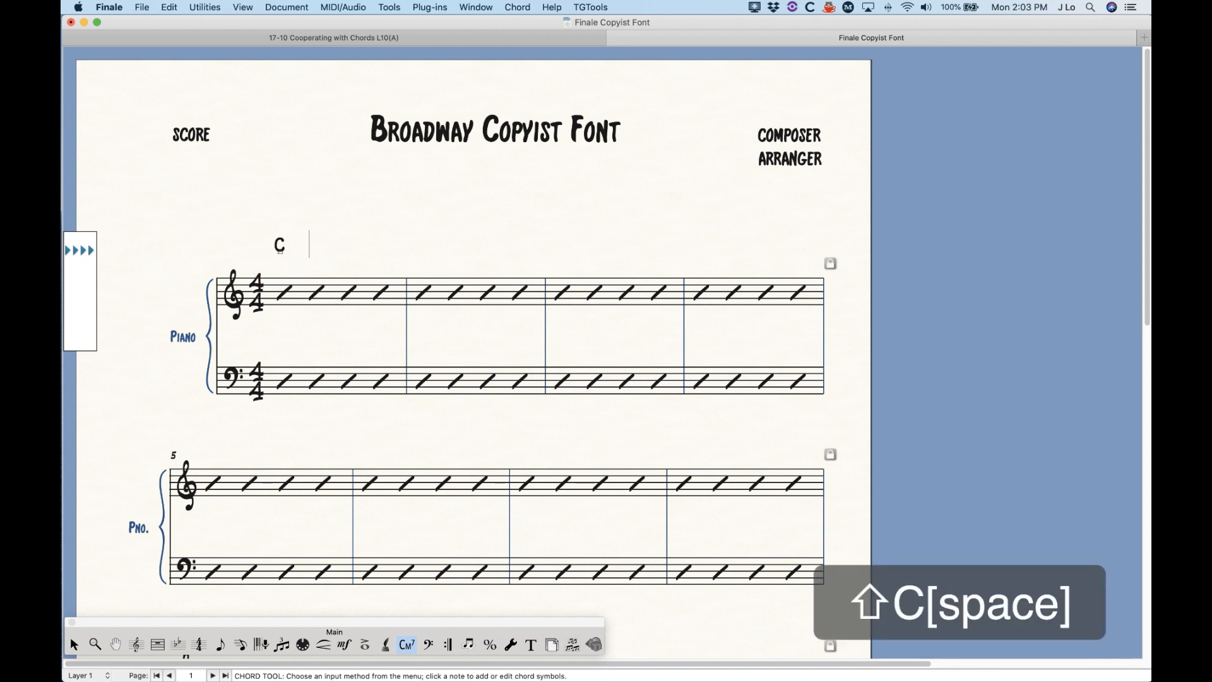
type("C7")
key("space")
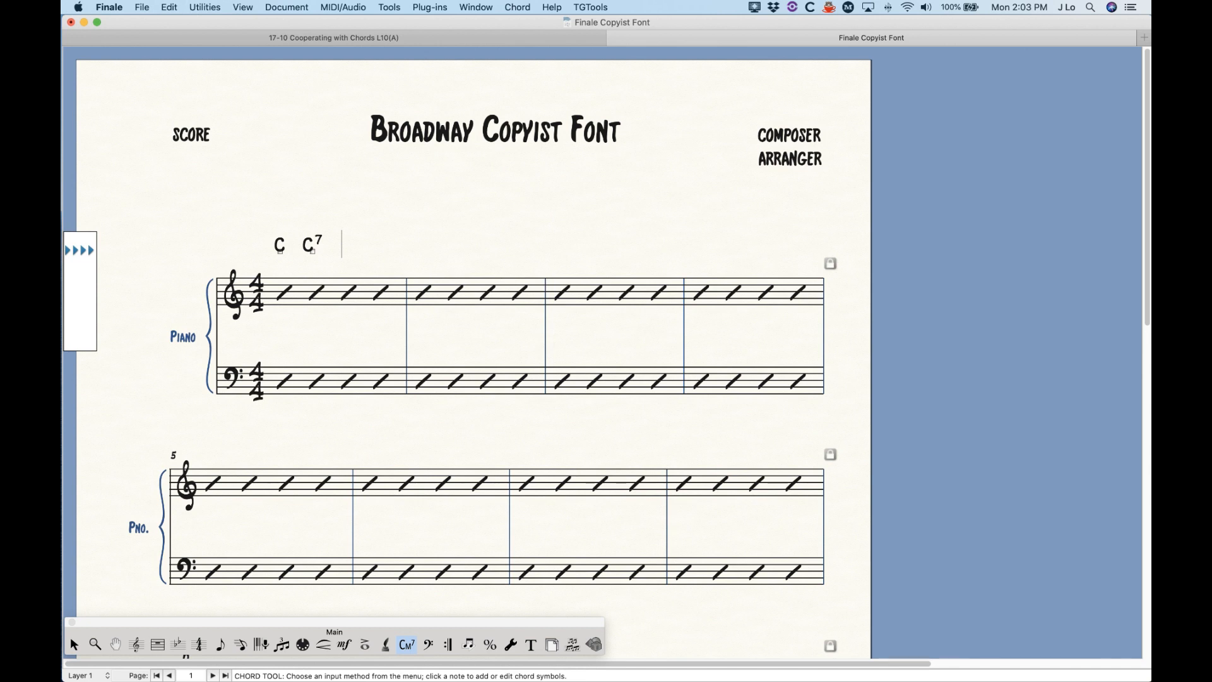
- Enter a C° chord on beat three of the piano's first measure, declining to add the suffix "o" to the library
type("Co")
key("space")
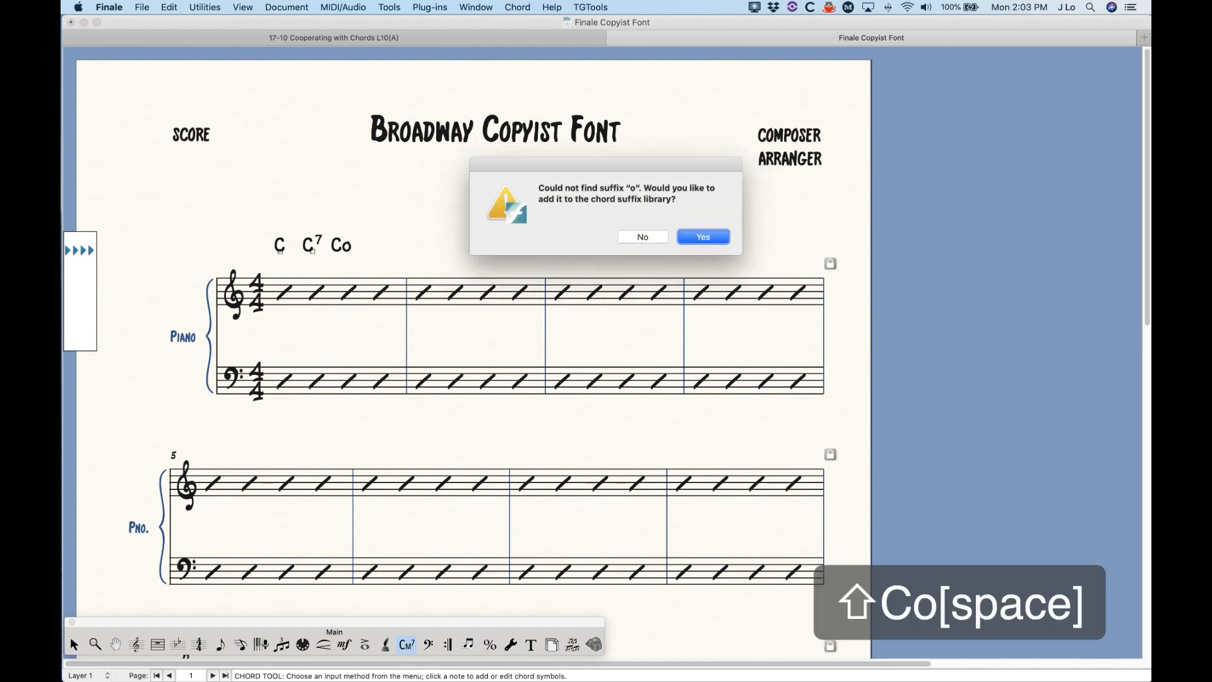
left_click(652, 240)
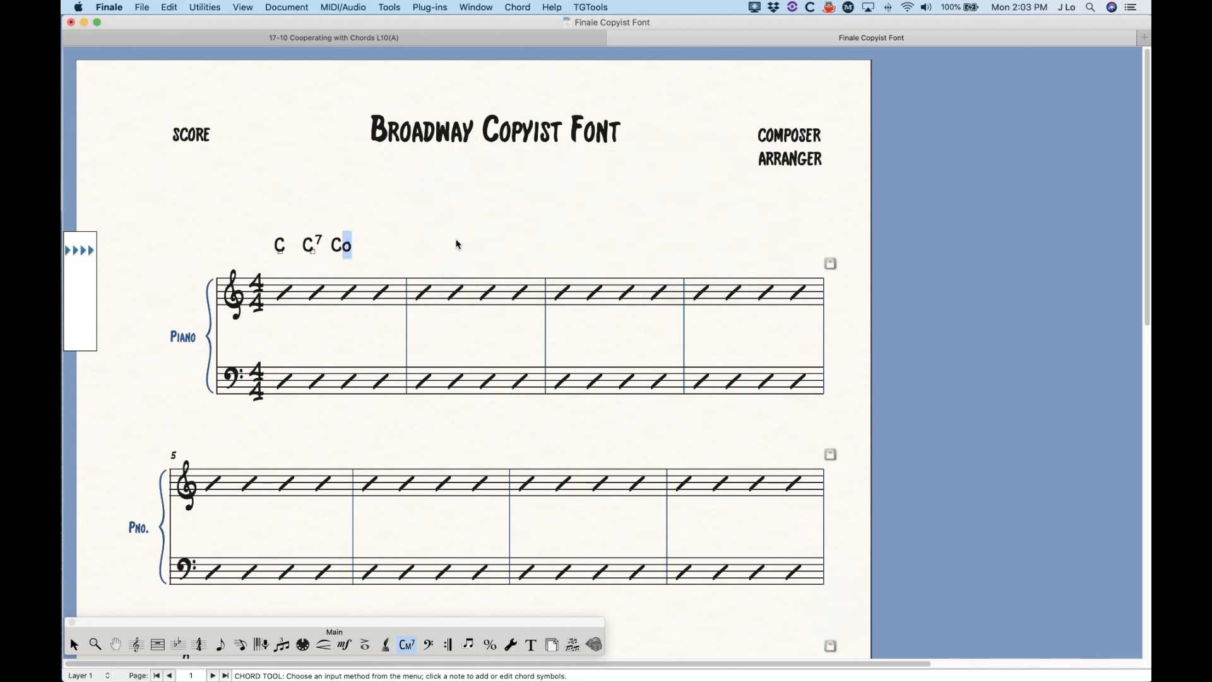
key("BackSpace")
type("°")
key("space")
- Enter a Cø chord on beat four of the piano's first measure
type("C")
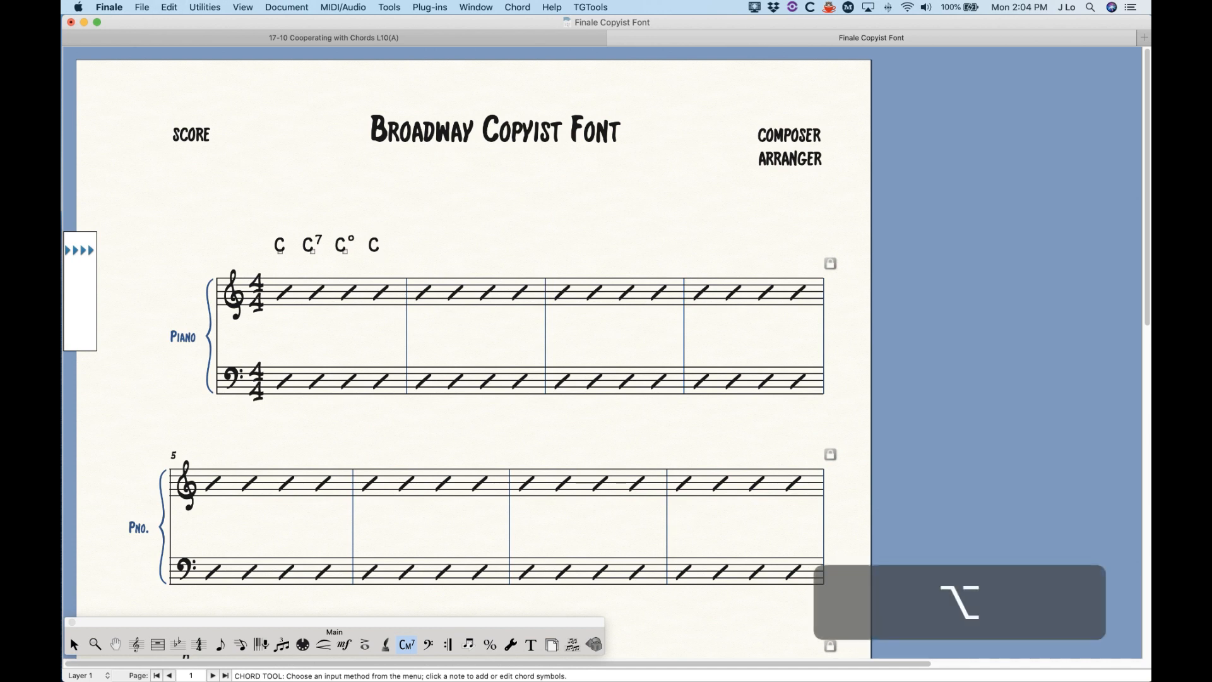
key("alt+minus")
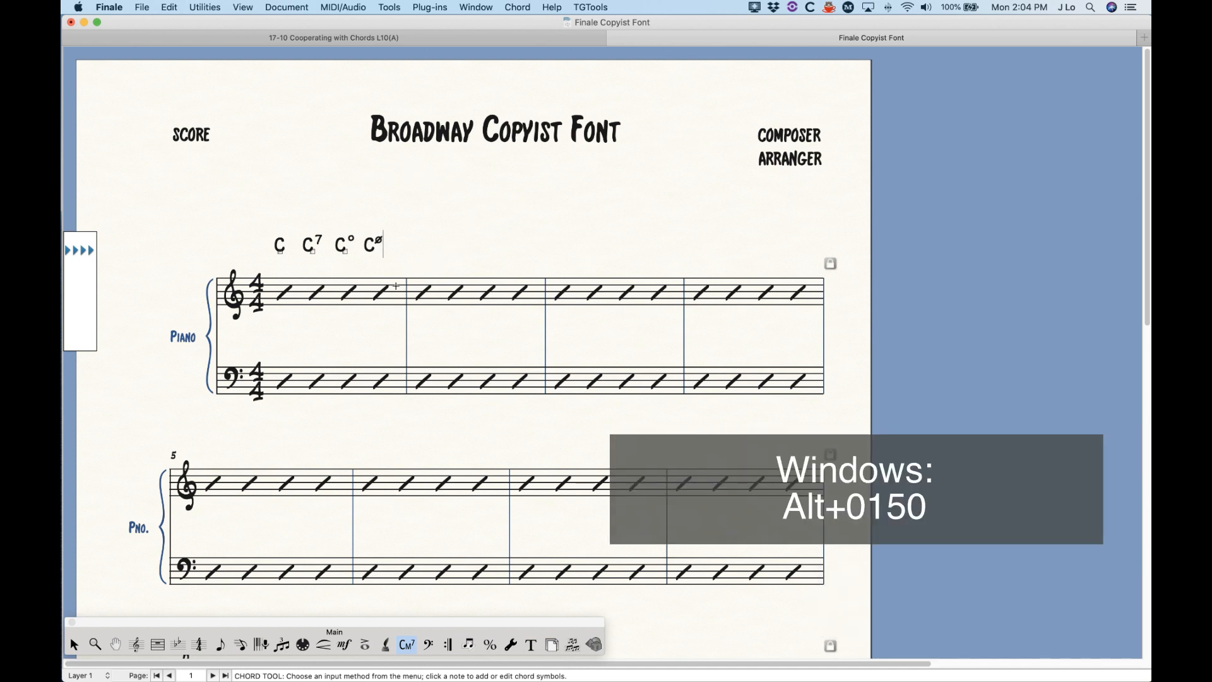
key("space")
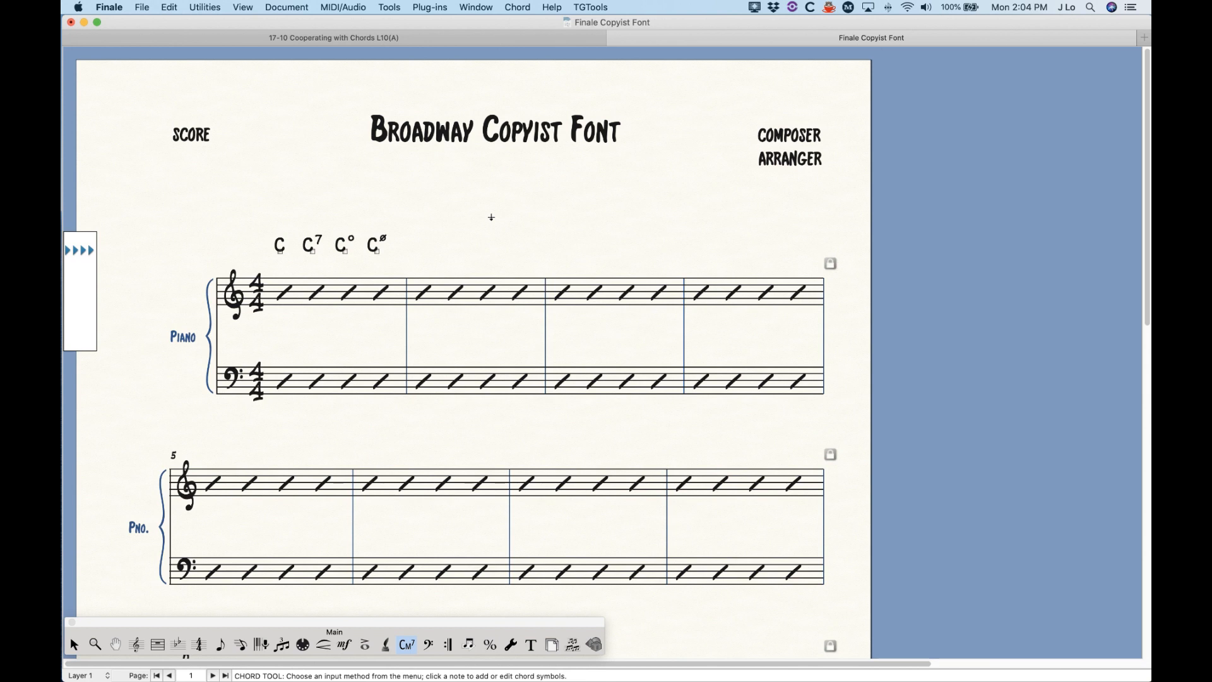
- Open the first C chord's definition, examine the document's whole chord suffix library, and close the library without selecting a suffix
left_click_drag(270, 225, 292, 266)
key("Return")
left_click(580, 376)
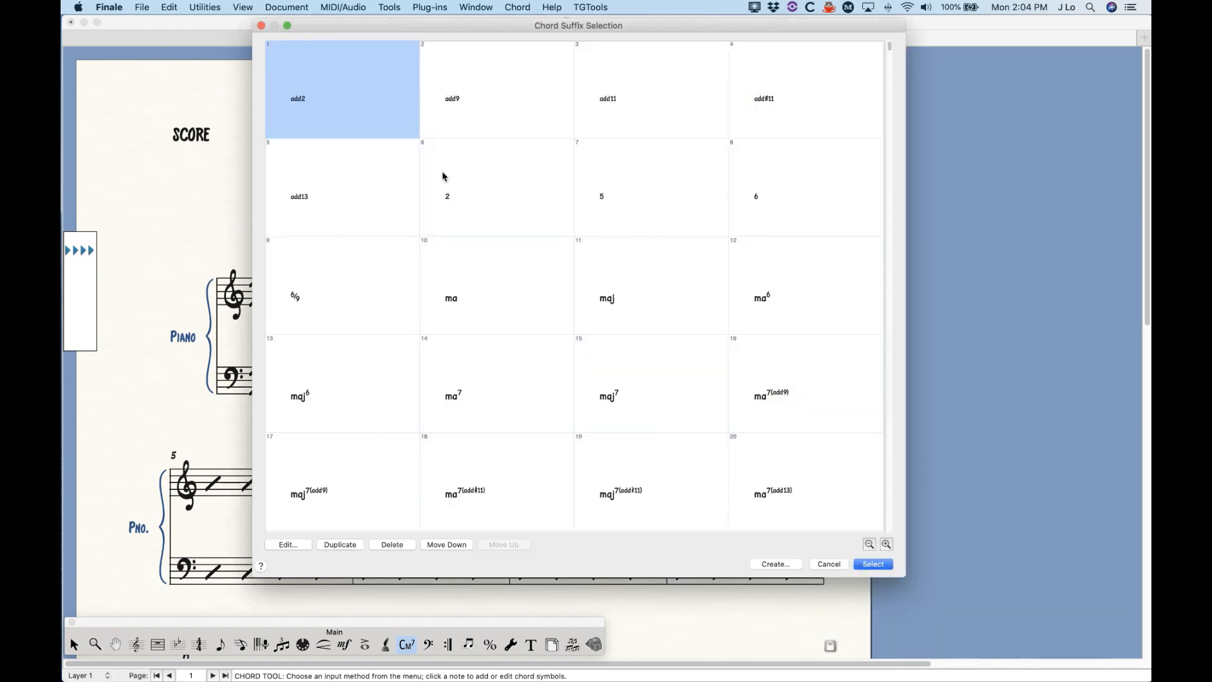
scroll(442, 176, "down", 12)
scroll(443, 176, "down", 16)
scroll(443, 176, "down", 9)
scroll(442, 176, "down", 1)
scroll(443, 176, "down", 11)
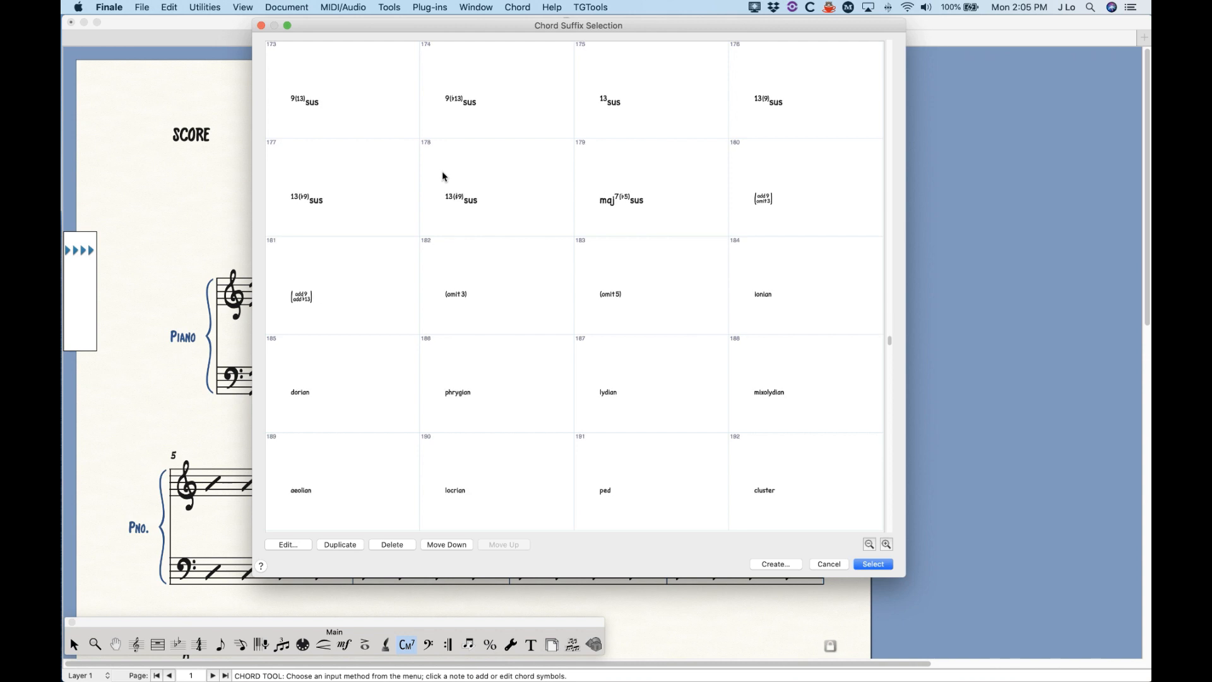
scroll(442, 176, "down", 20)
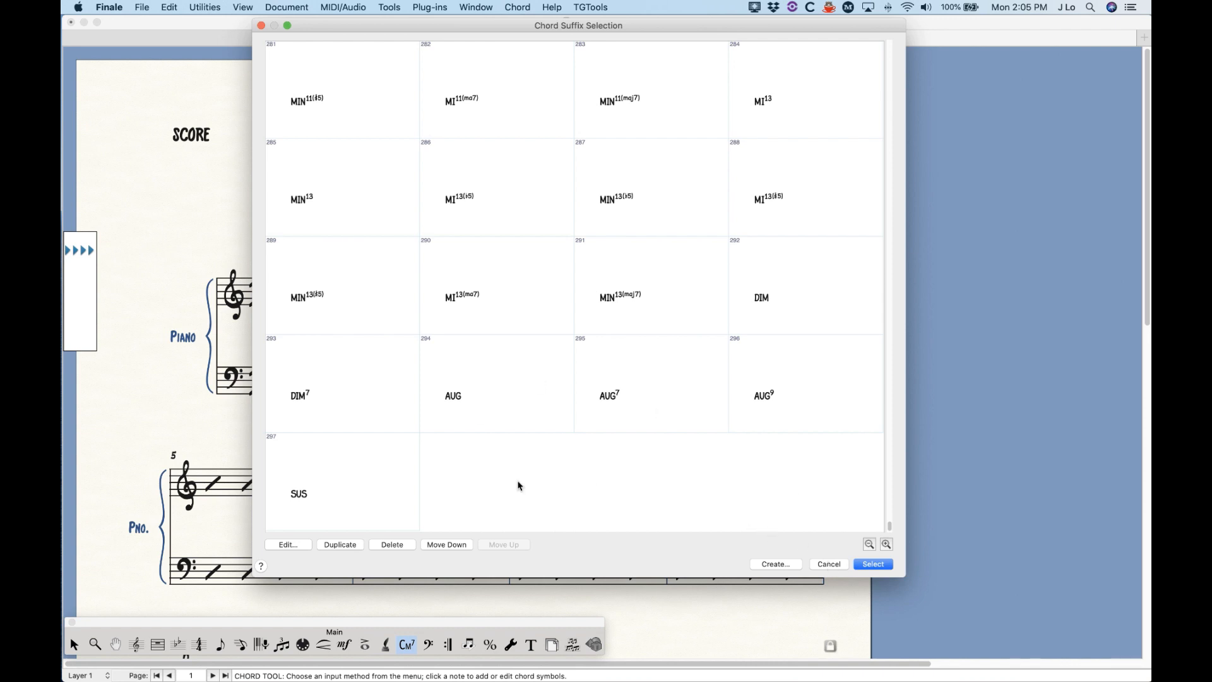
scroll(546, 513, "up", 15)
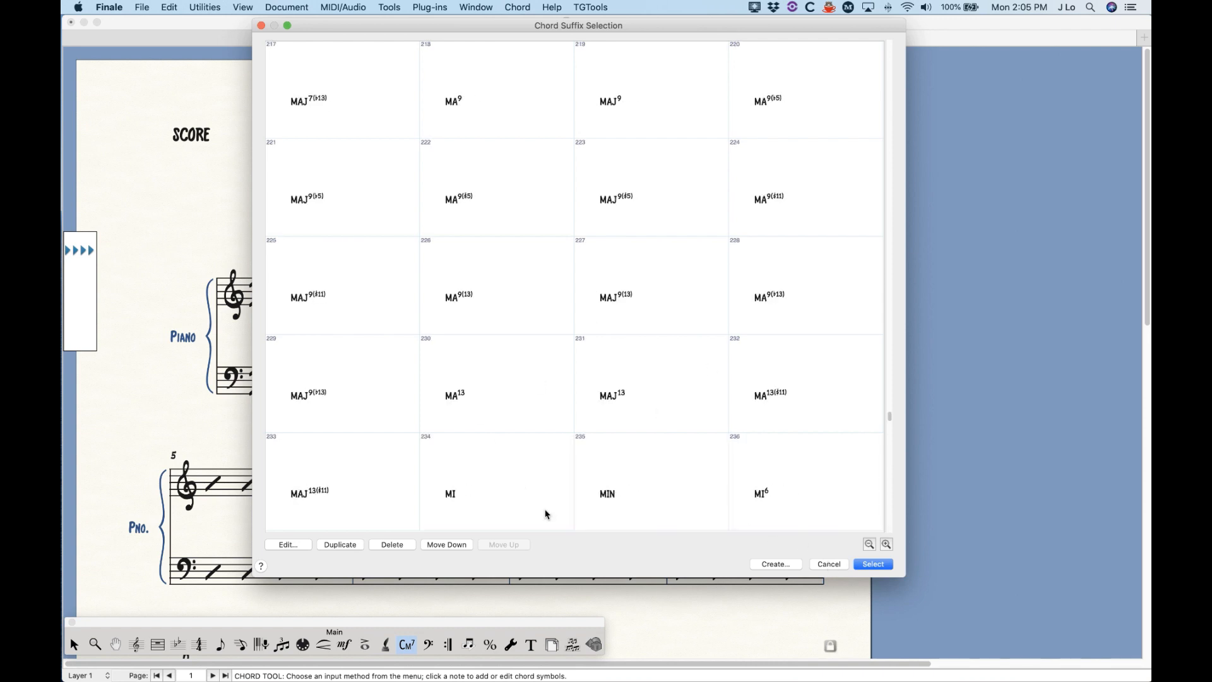
scroll(547, 513, "up", 18)
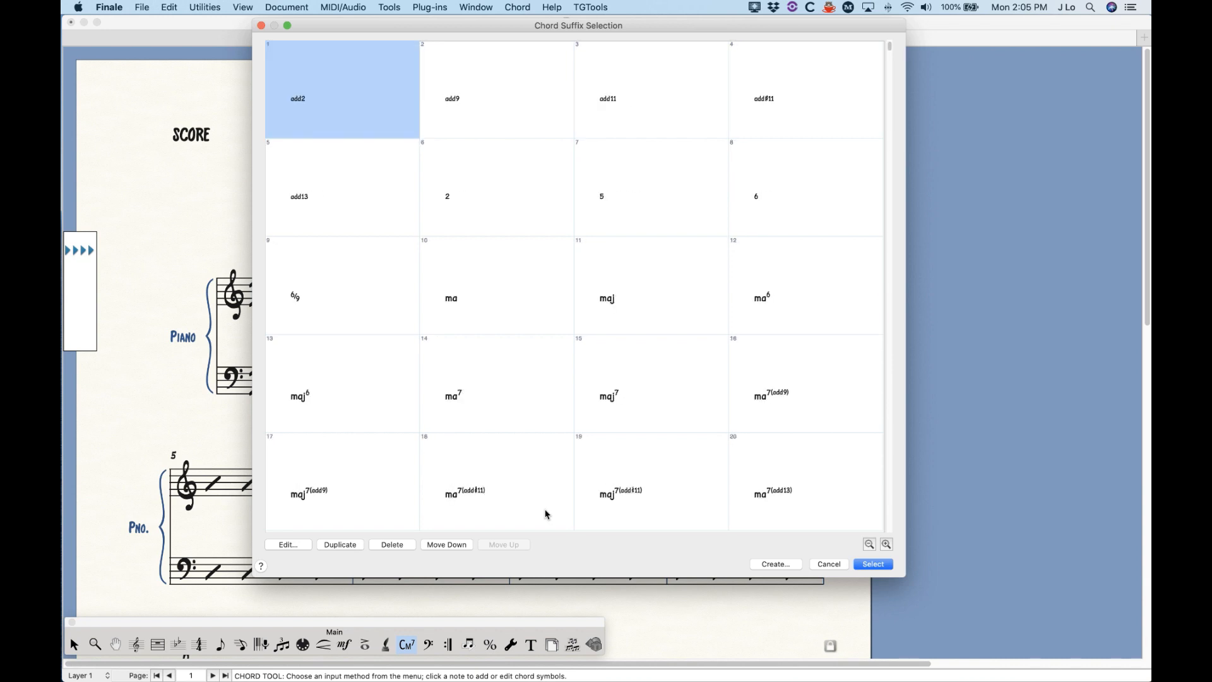
left_click(839, 564)
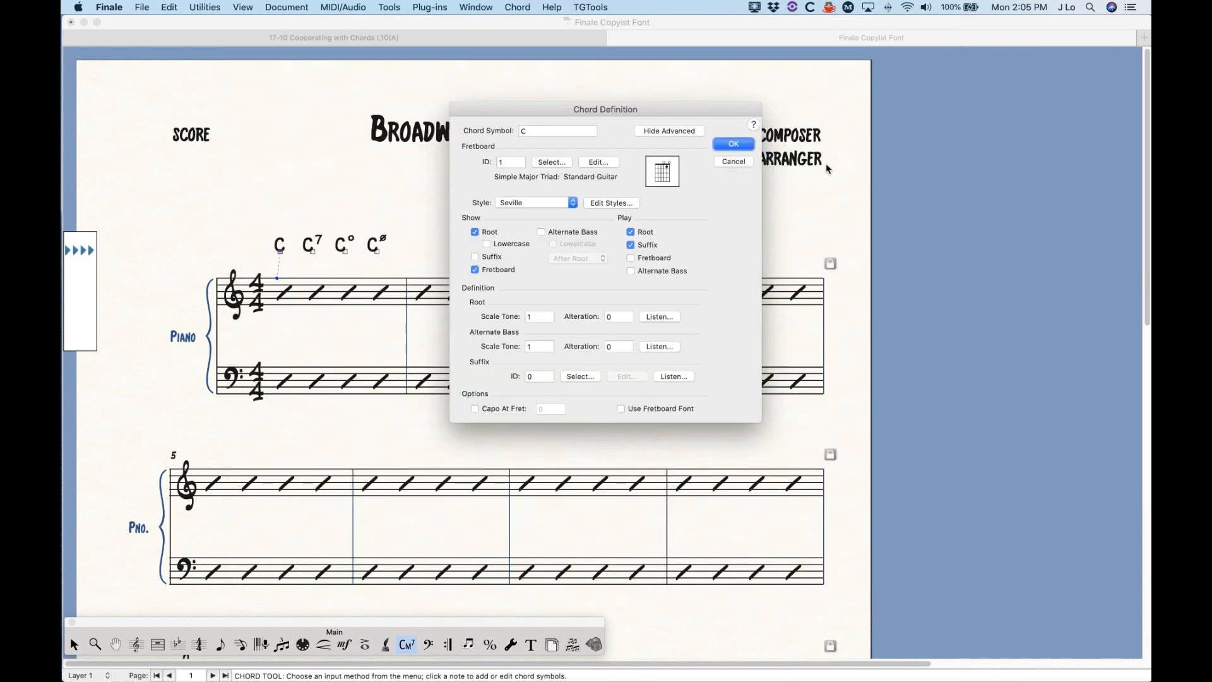
- Leave the chord definition unchanged, switch to the 17-10 Cooperating with Chords L10(A) document, and view its chord document options
left_click(745, 162)
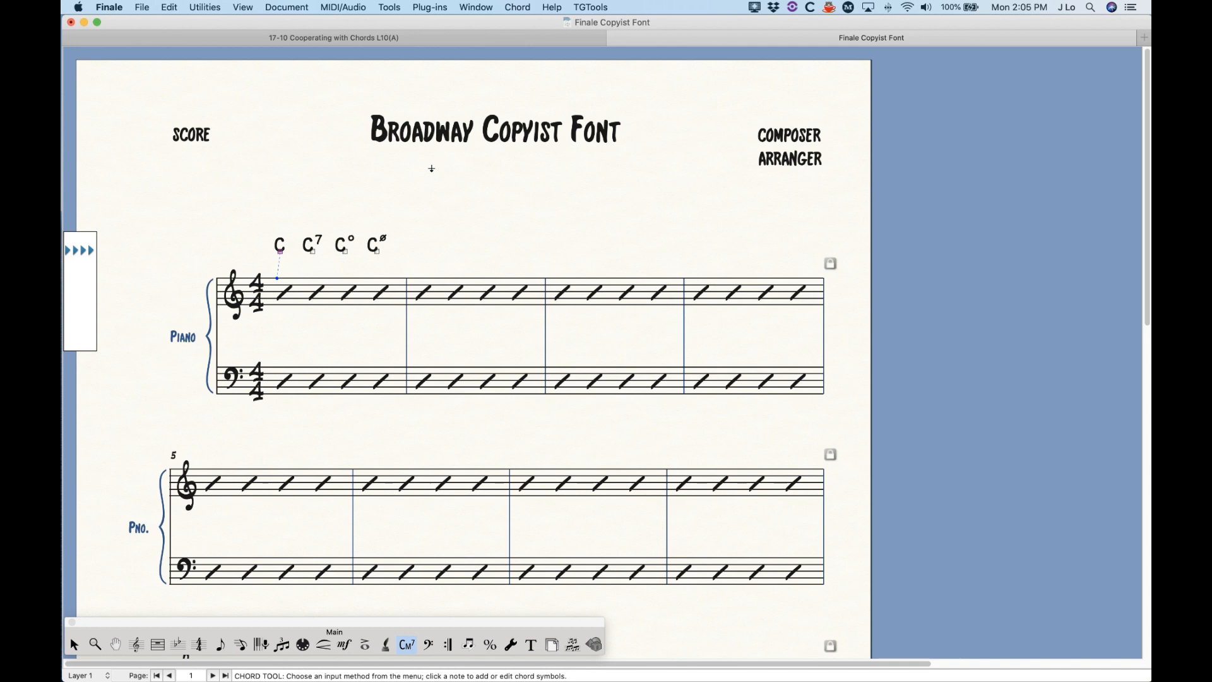
left_click(389, 40)
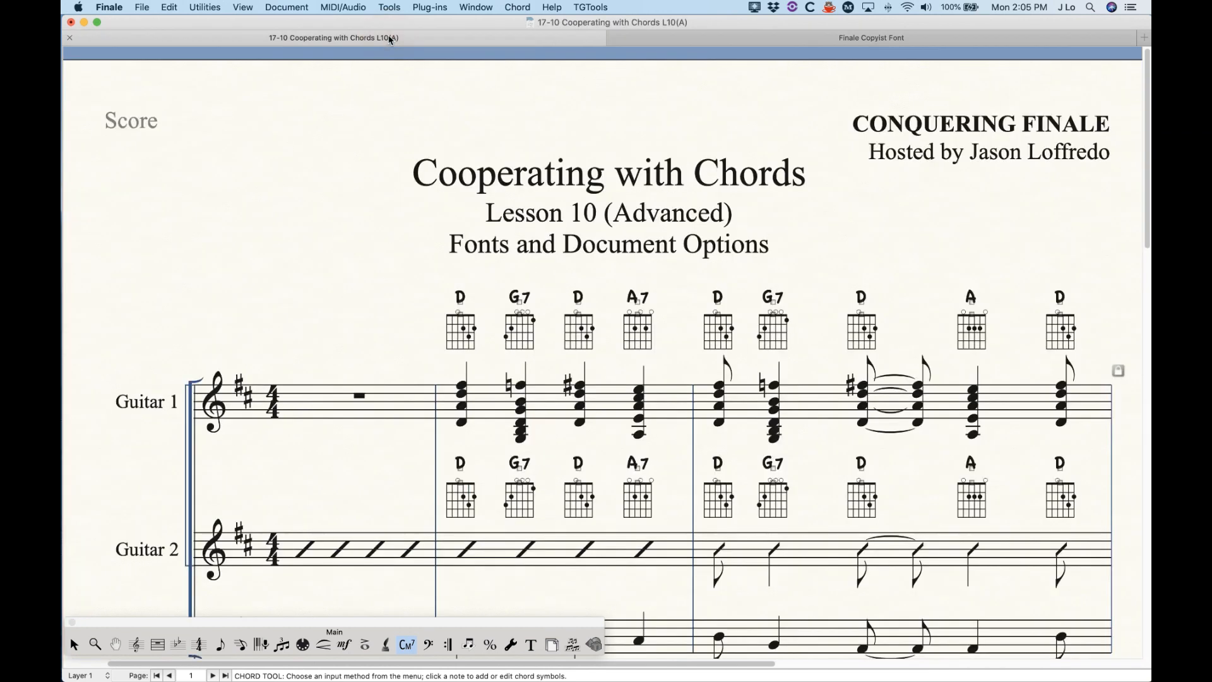
key("super+alt+a")
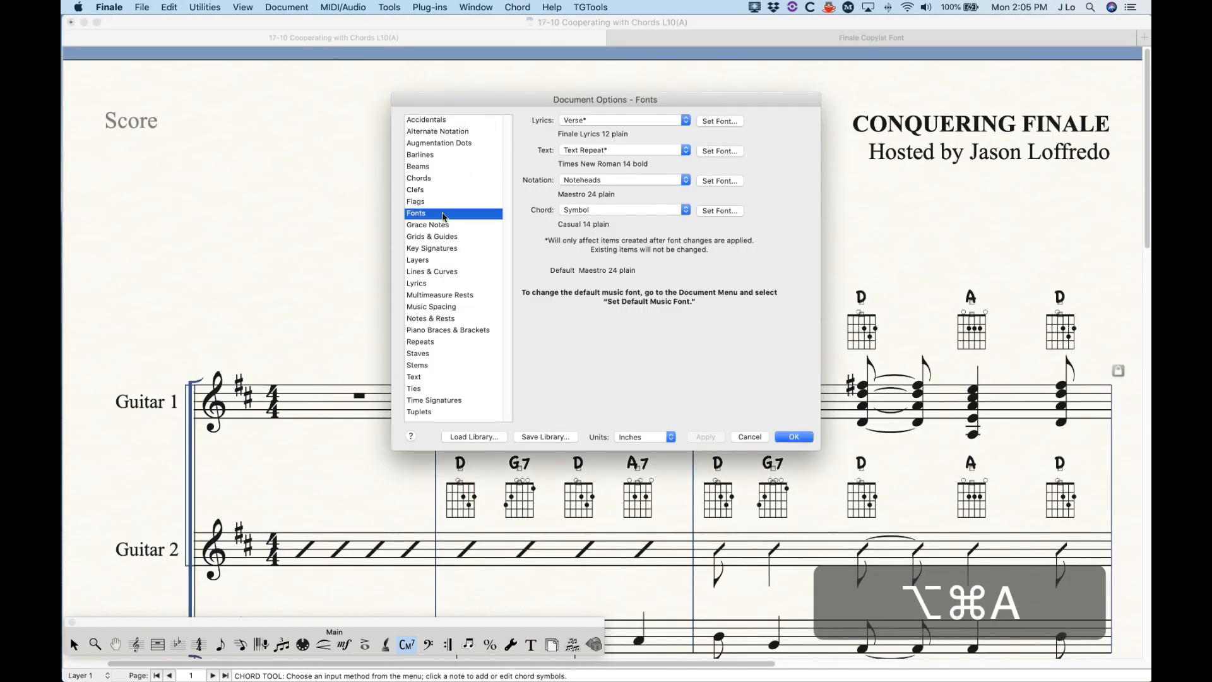
left_click(424, 179)
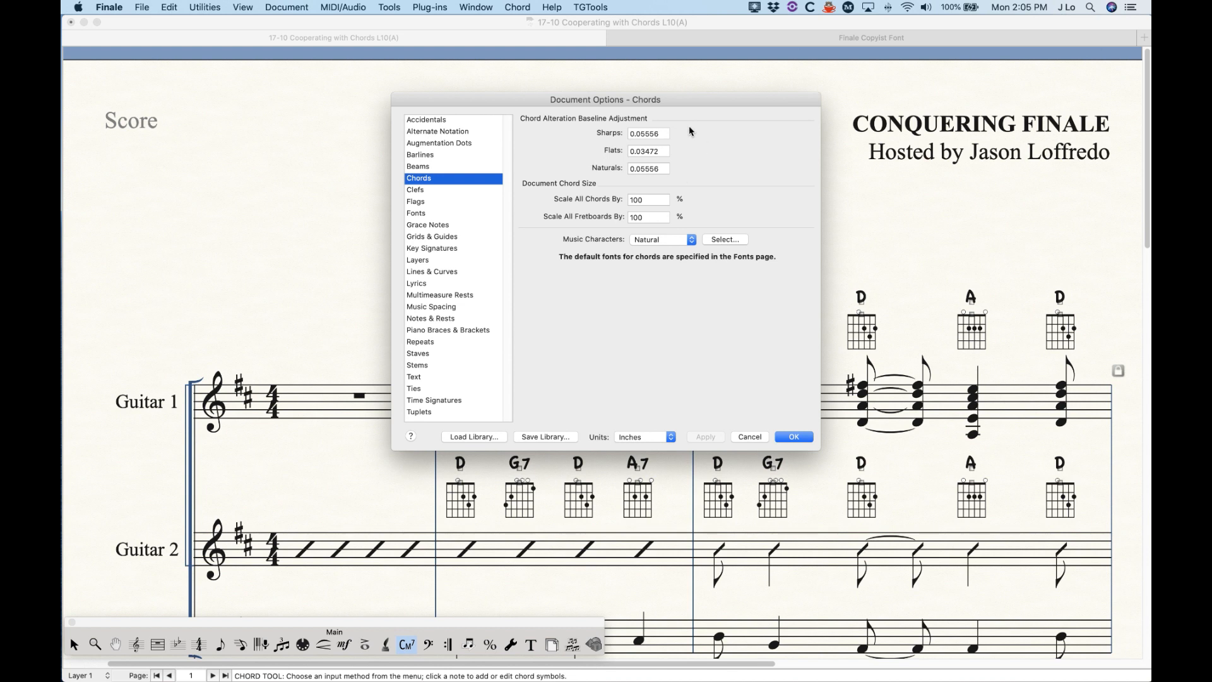
left_click_drag(648, 100, 561, 53)
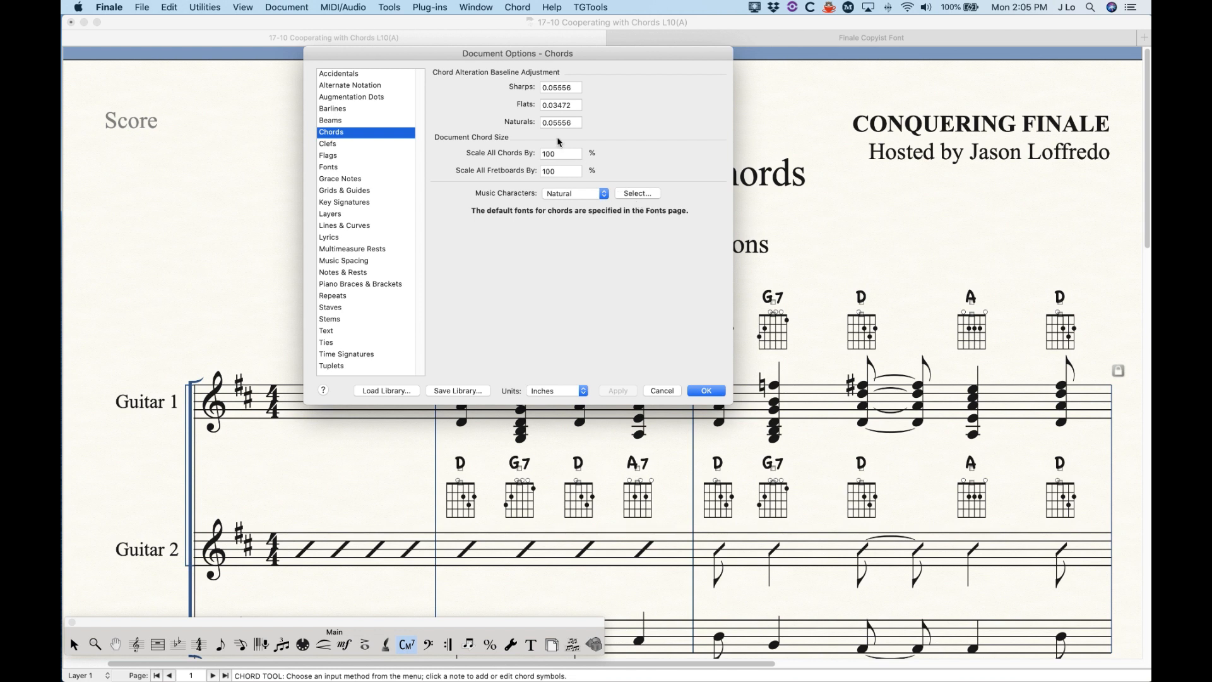
left_click(662, 390)
- Examine the chord alteration baseline adjustments for sharps, flats and naturals against the piano's chord symbols, without changing the settings
scroll(896, 392, "down", 10)
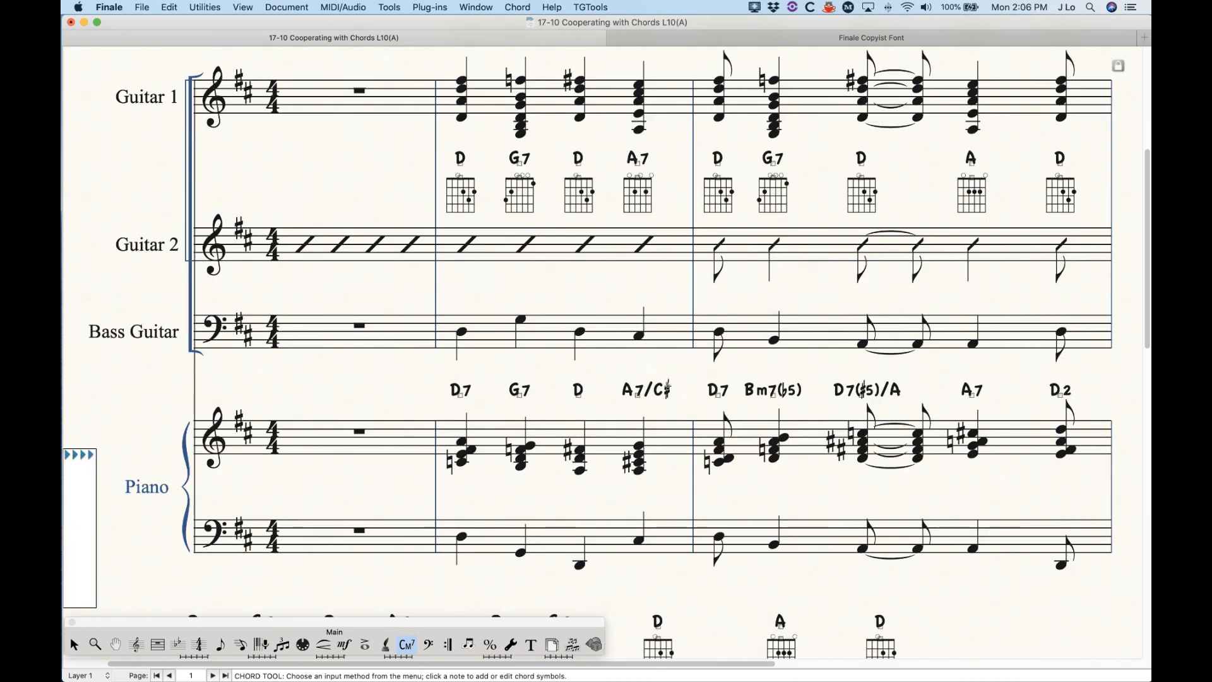
left_click(310, 7)
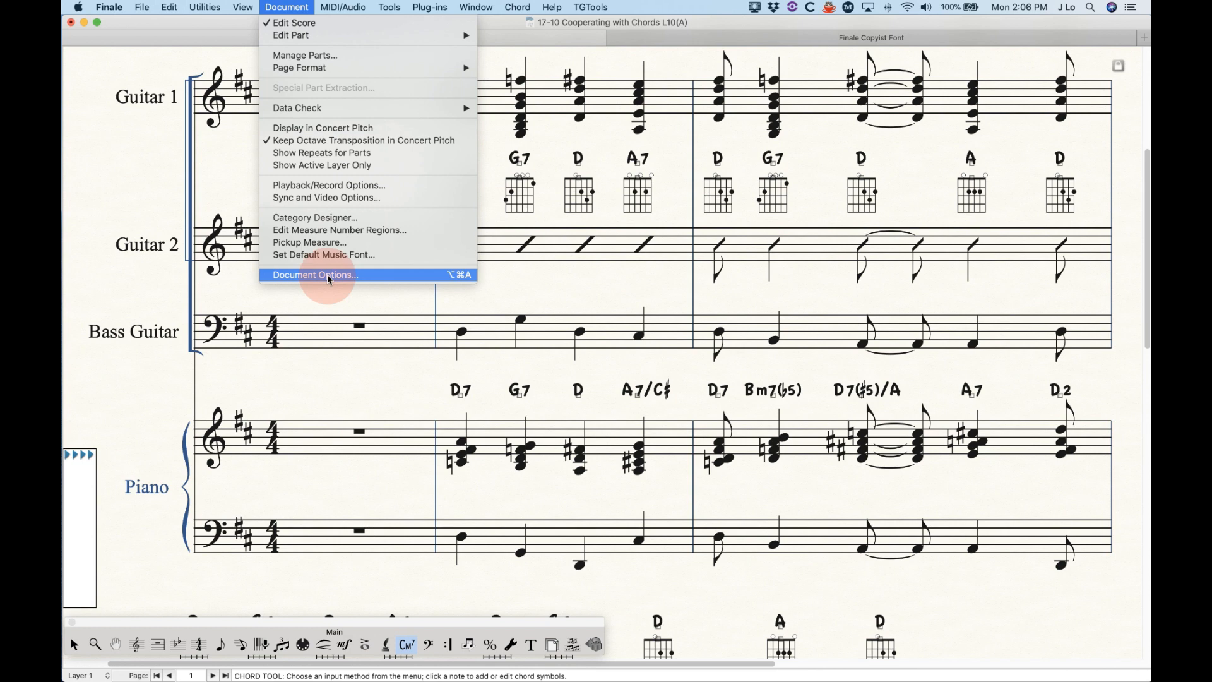
left_click(326, 274)
left_click_drag(615, 112, 398, 44)
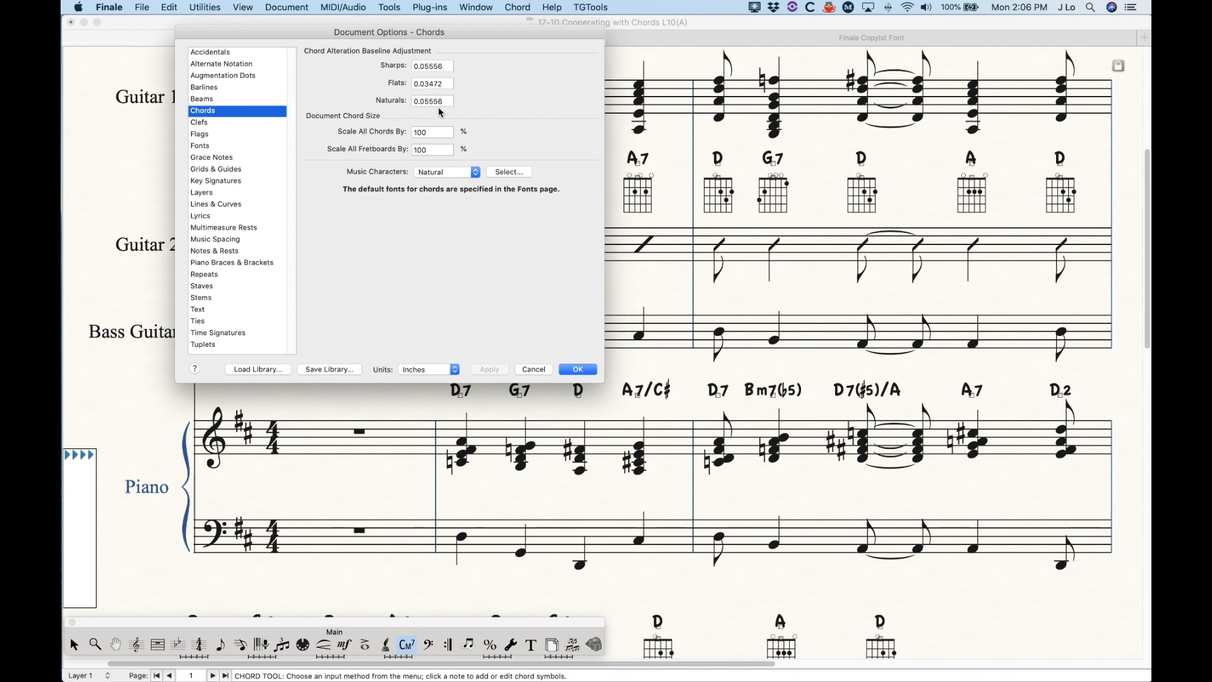
left_click(533, 369)
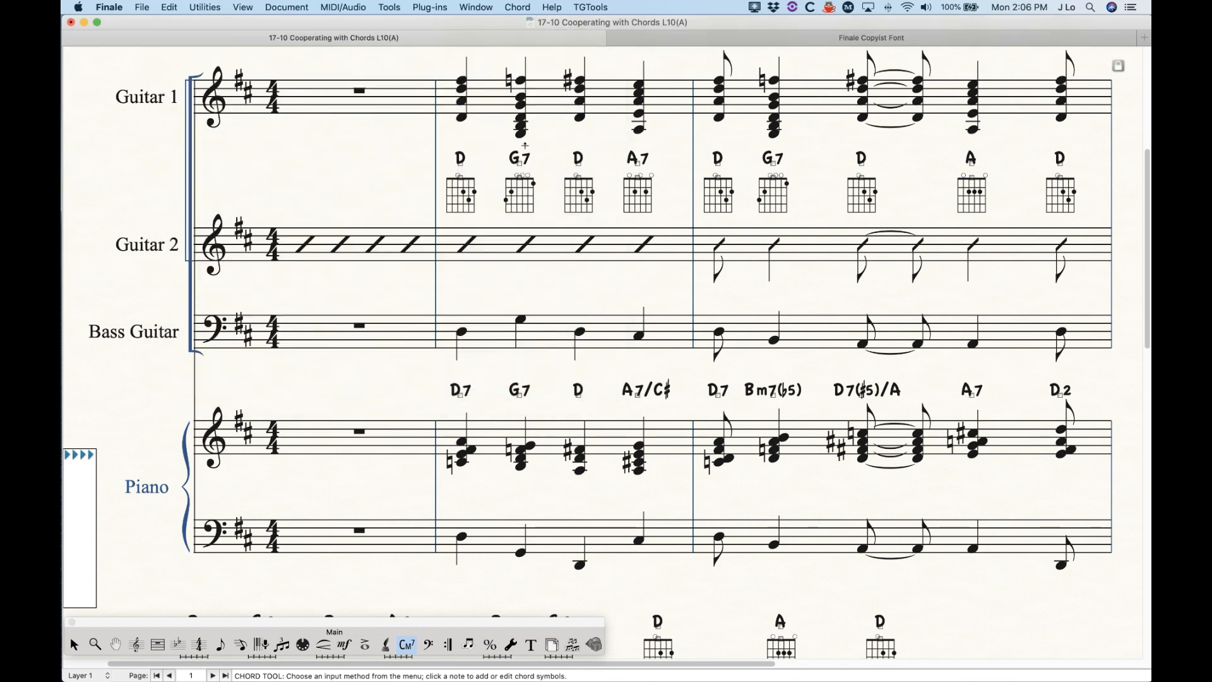
- Try the European chord style on the score's chord symbols and return them to the Standard style
left_click(518, 7)
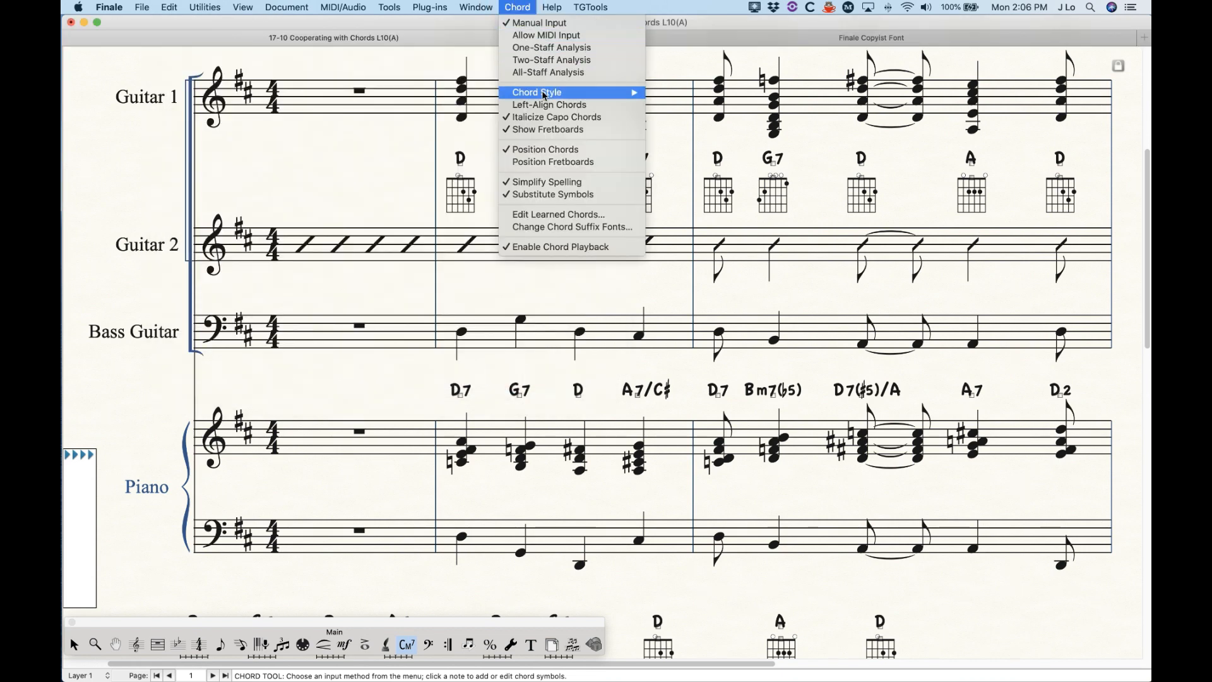
mouse_move(544, 95)
left_click(697, 106)
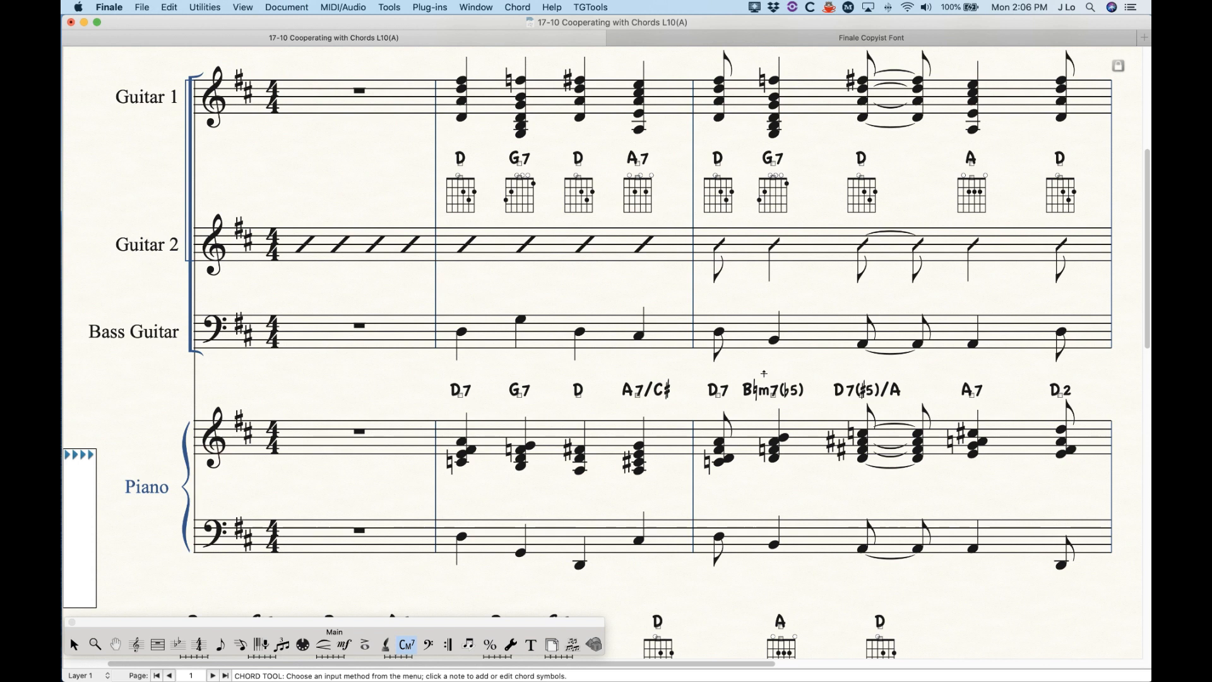
left_click(528, 6)
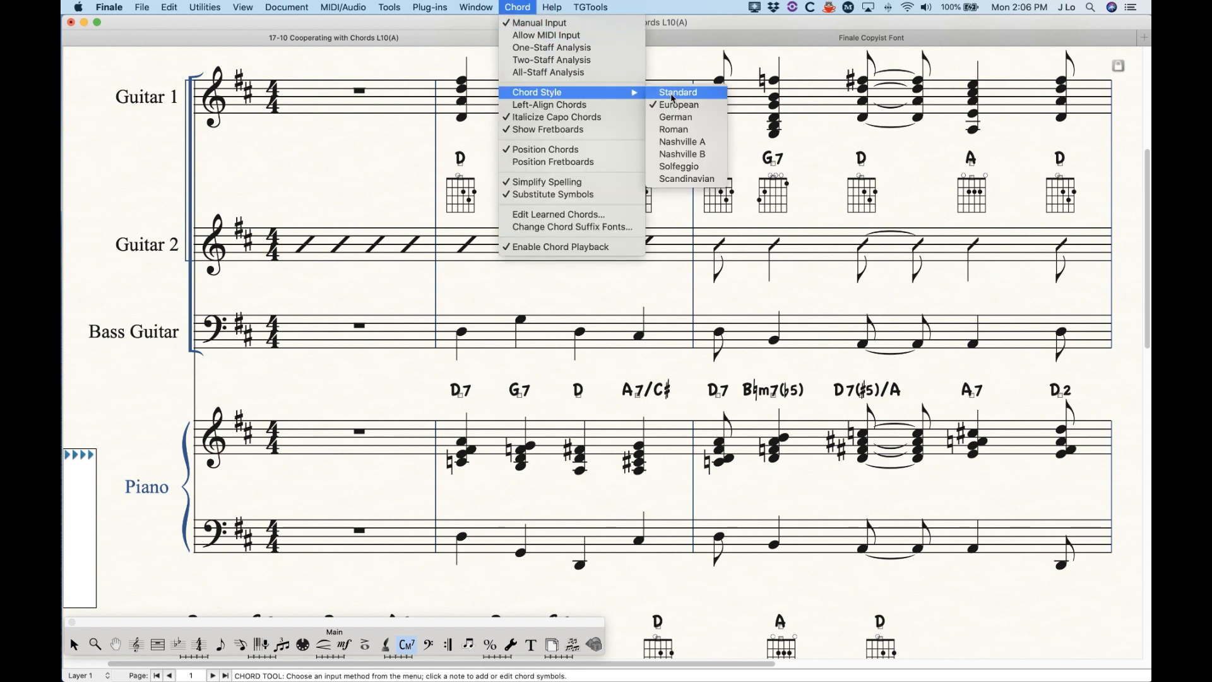
left_click(676, 101)
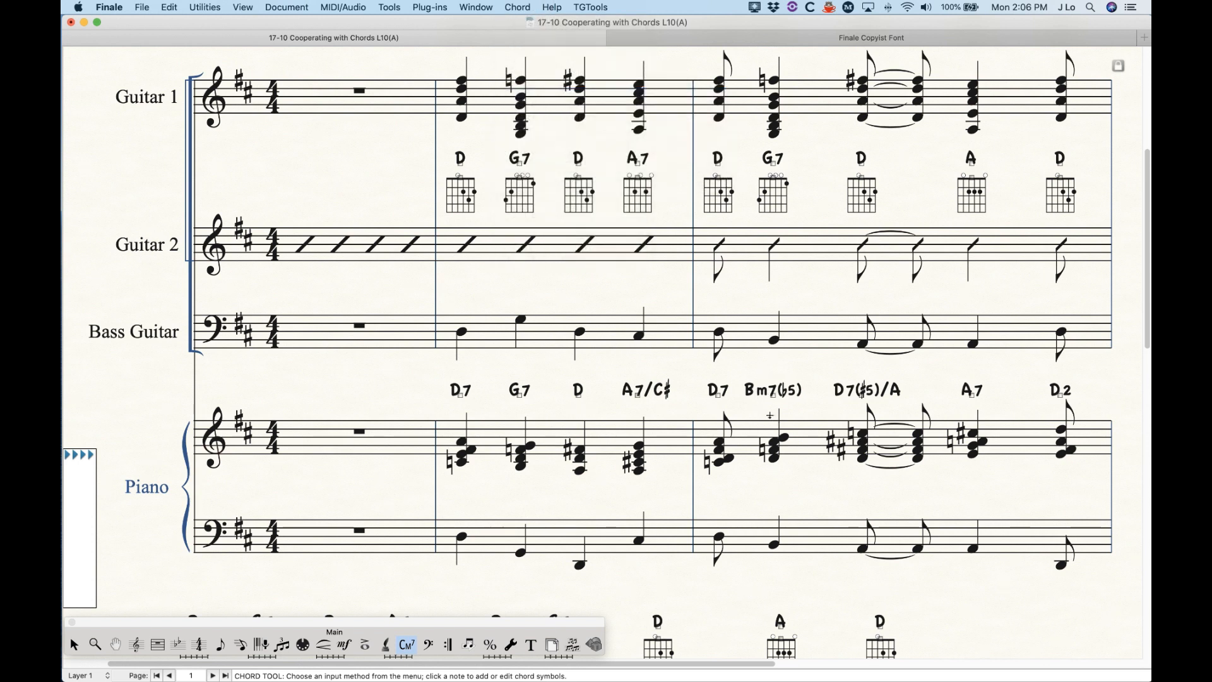
- Set the document-wide chord scaling to 110% and apply it to the score
left_click(295, 7)
left_click(316, 275)
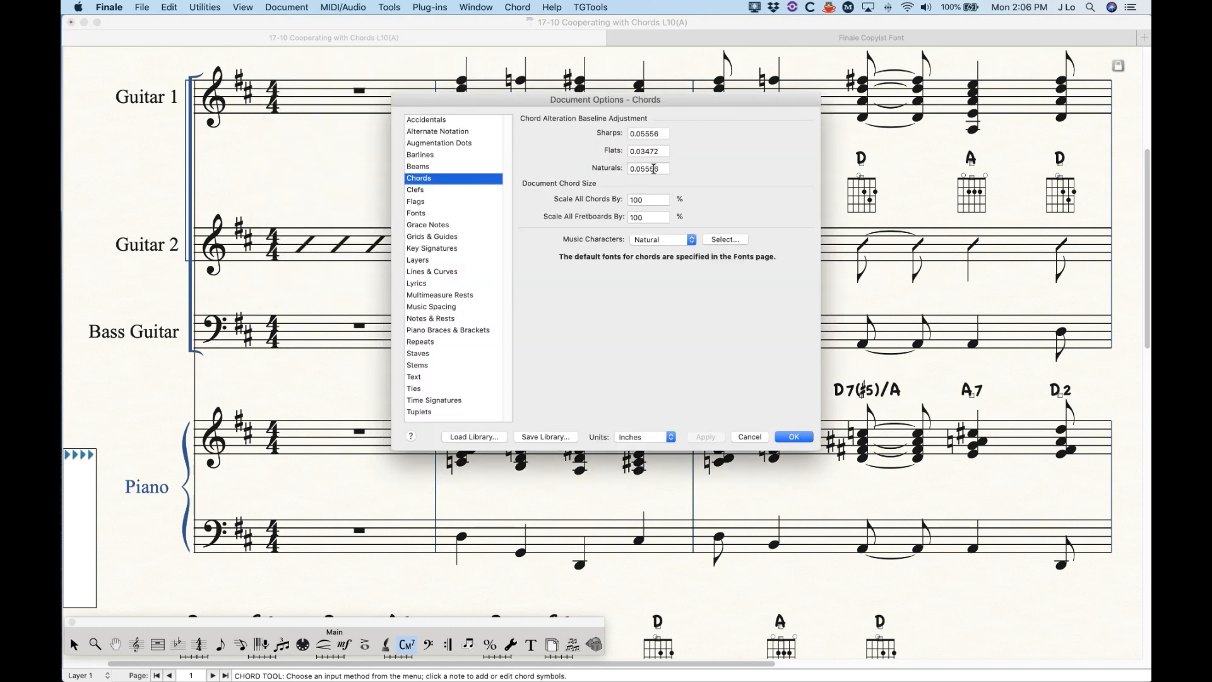
left_click_drag(582, 98, 492, 57)
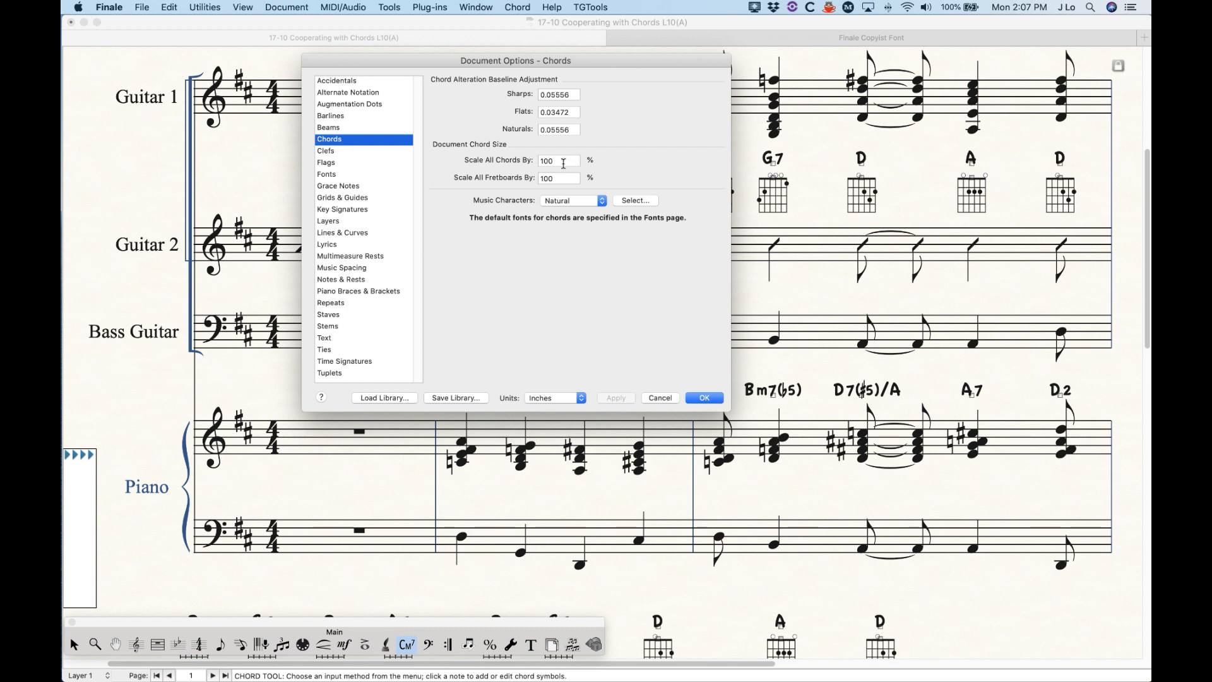
double_click(563, 162)
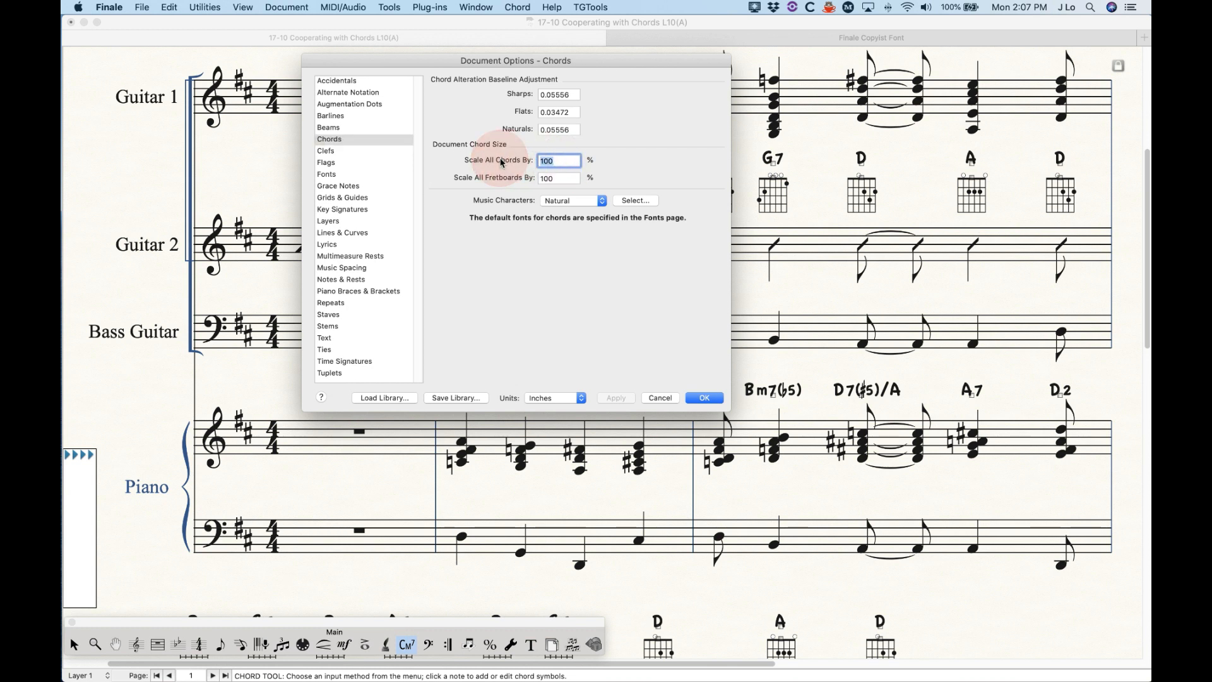
type("110")
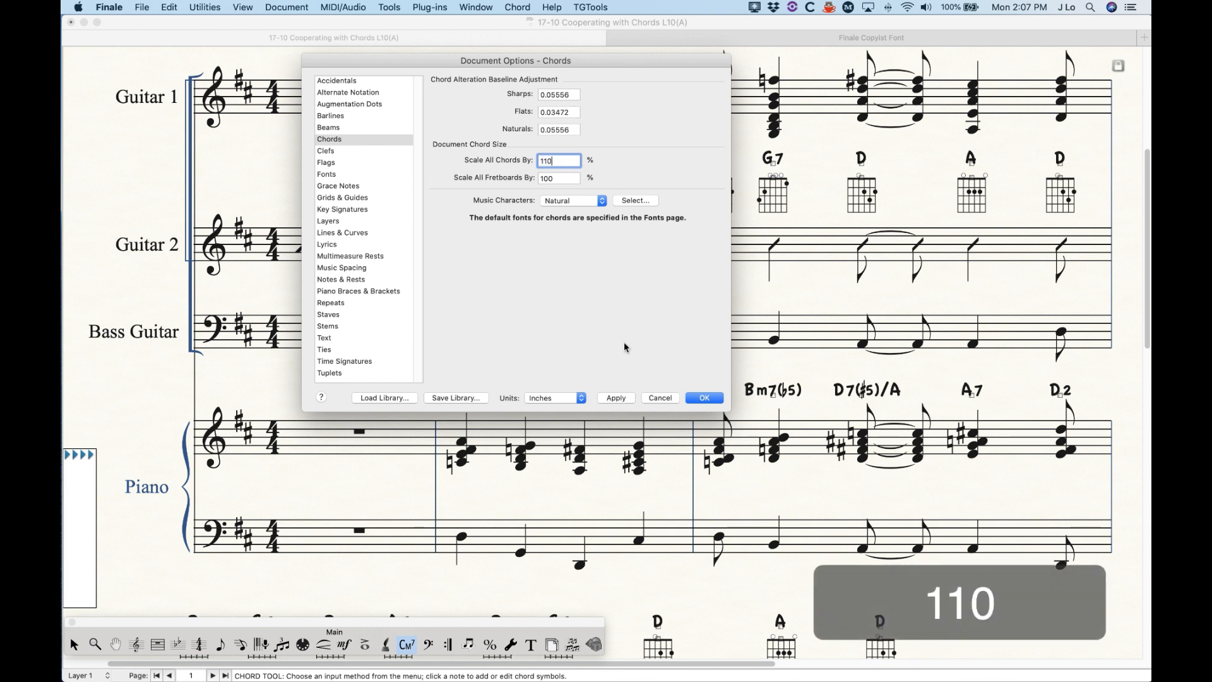
left_click(616, 397)
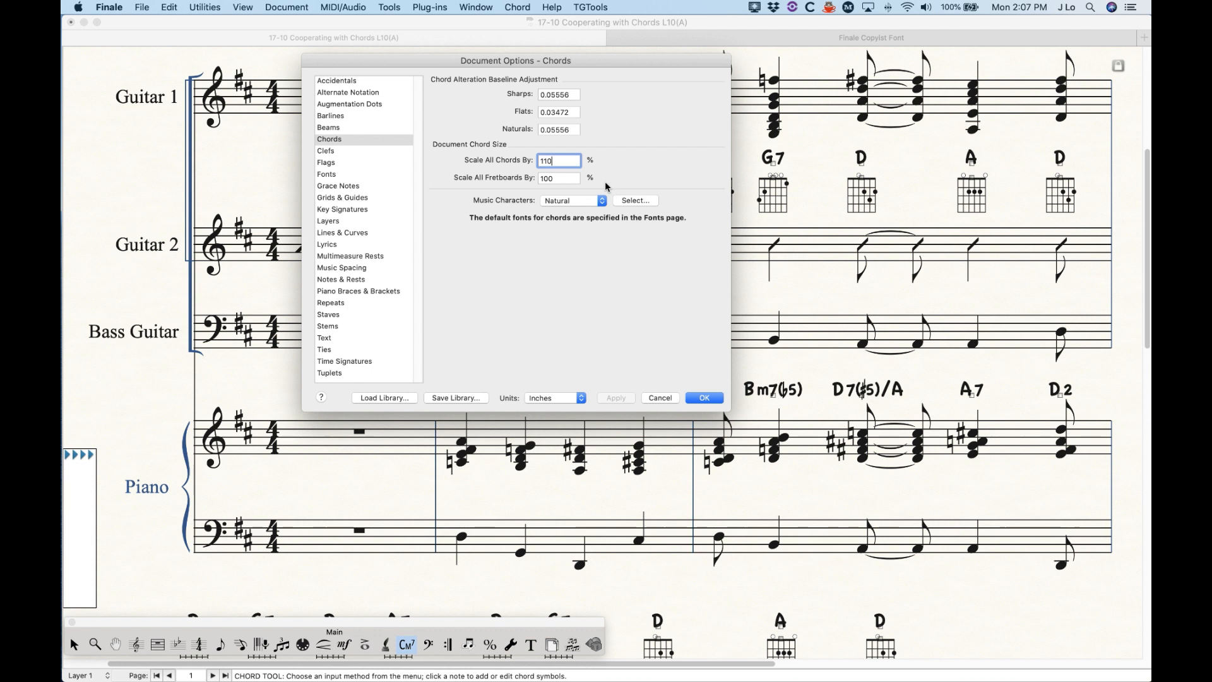
- Scale all chords in the document to 180% and nudge the piano's Bm7(♭5) chord symbol slightly to the right
key("BackSpace")
key("BackSpace")
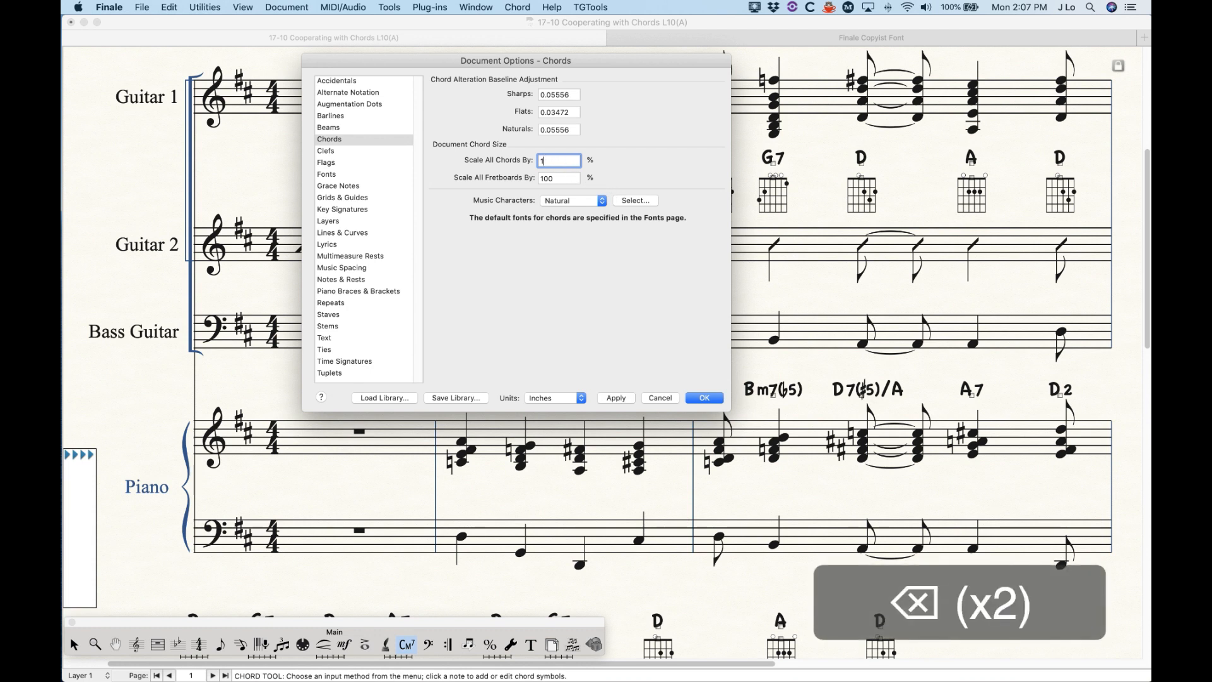
type("80")
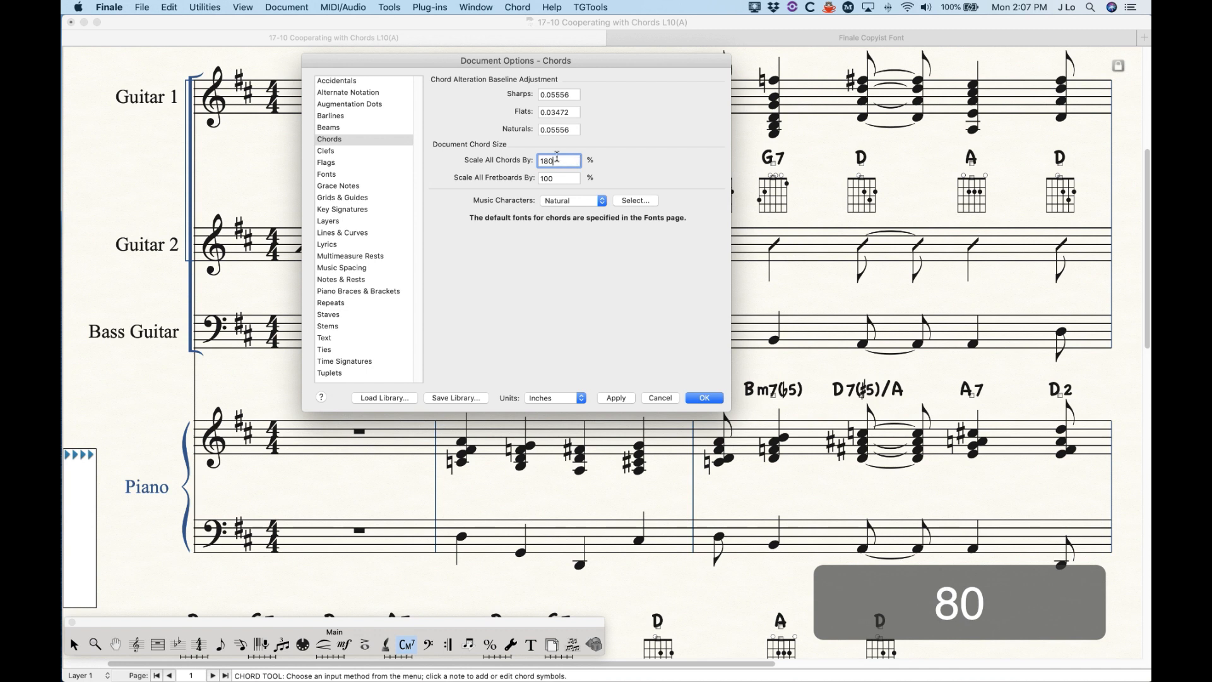
left_click(616, 397)
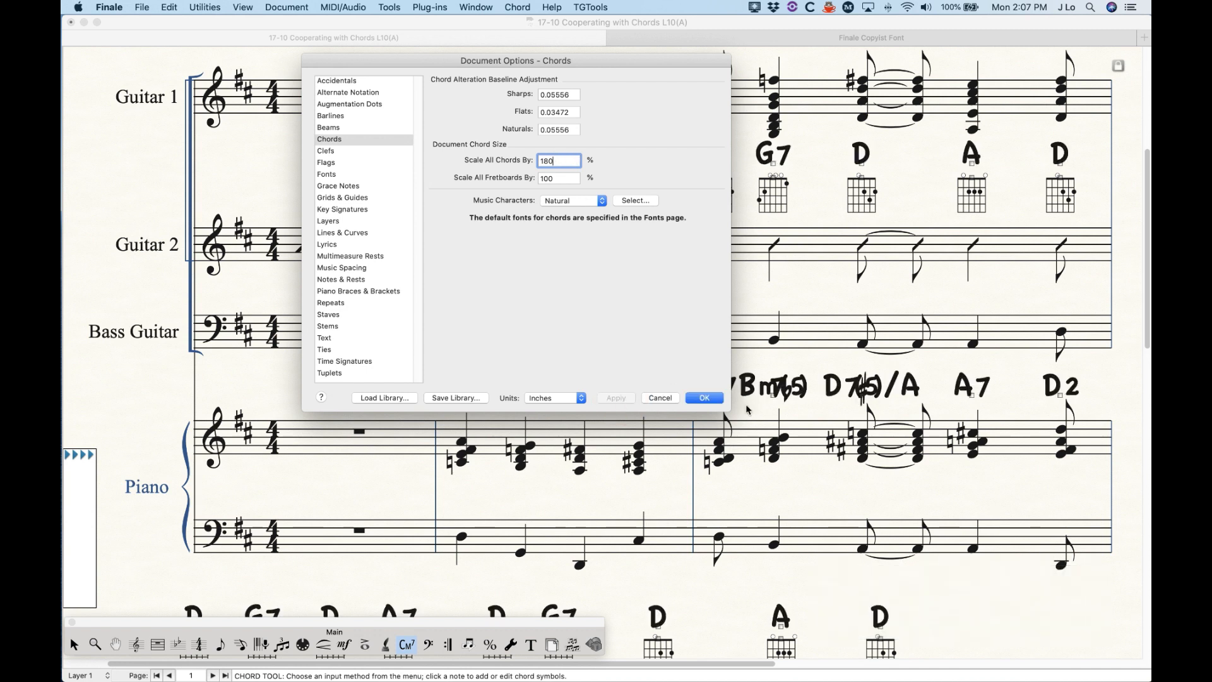
left_click(702, 399)
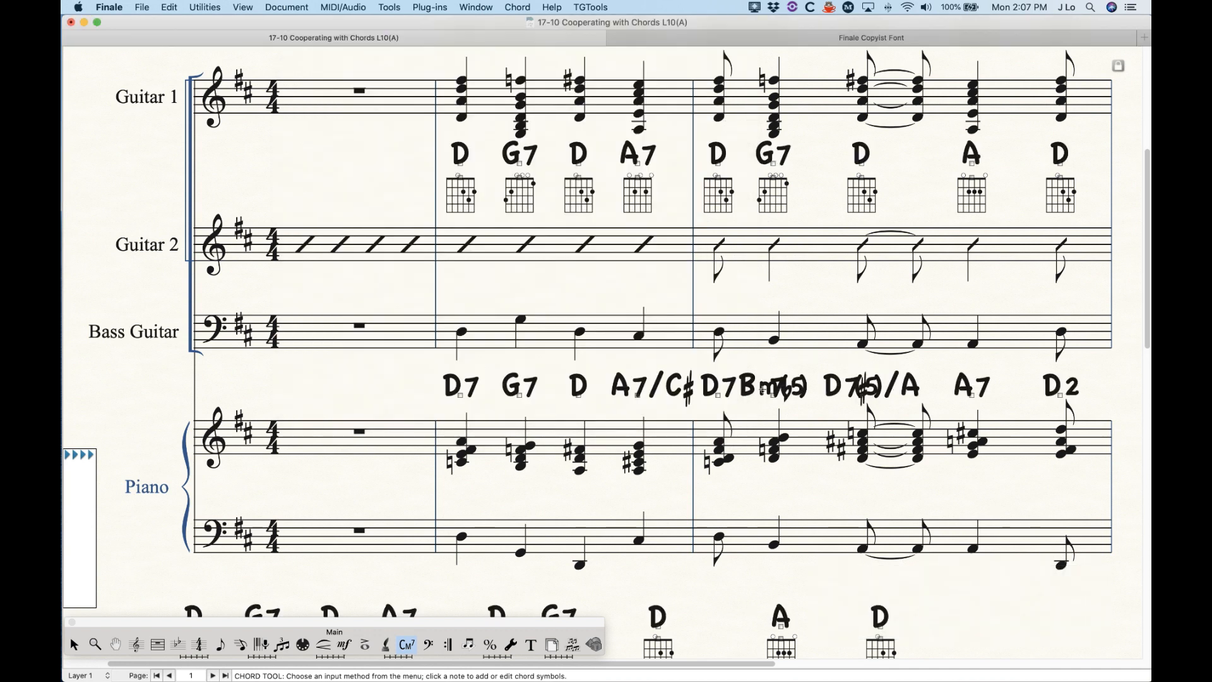
left_click_drag(773, 396, 776, 397)
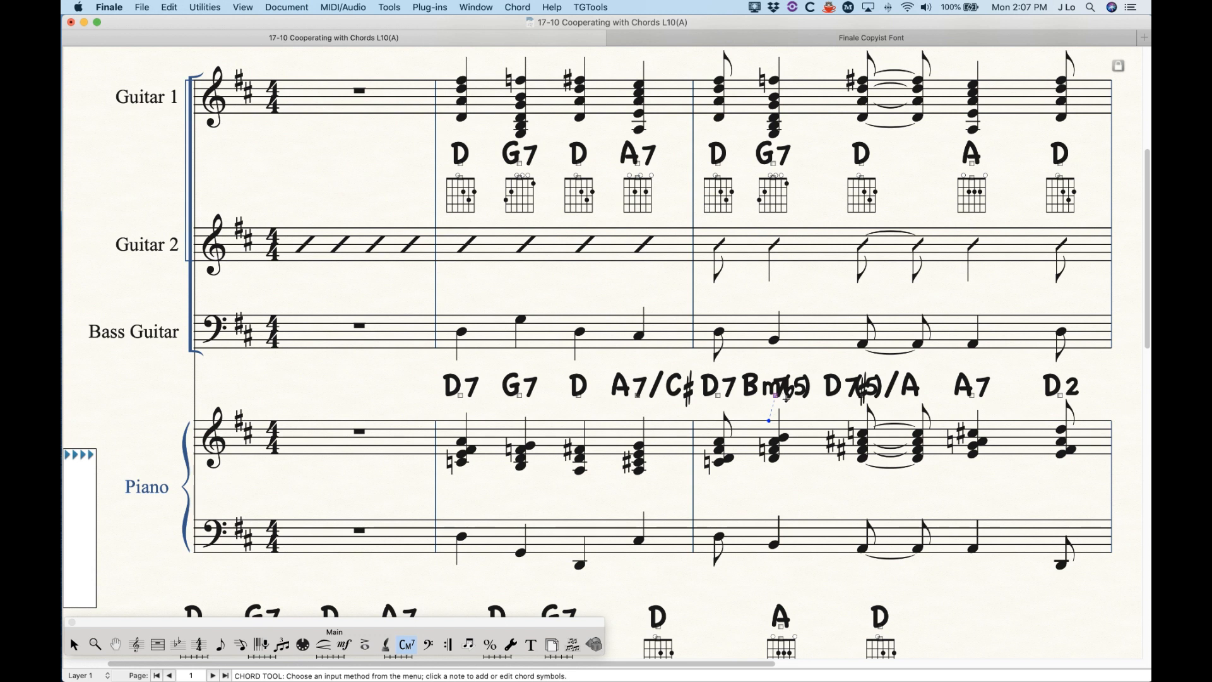
- Reopen the chord document options and scale all chords in the score to 85%
left_click(295, 5)
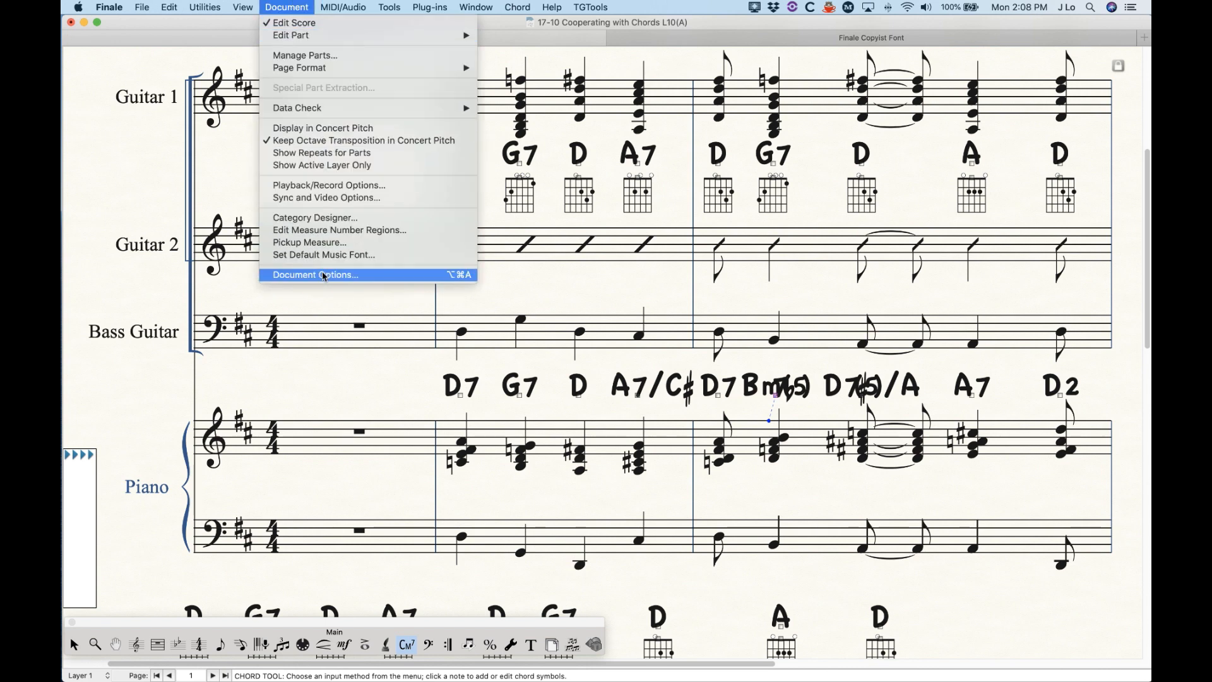
left_click(355, 272)
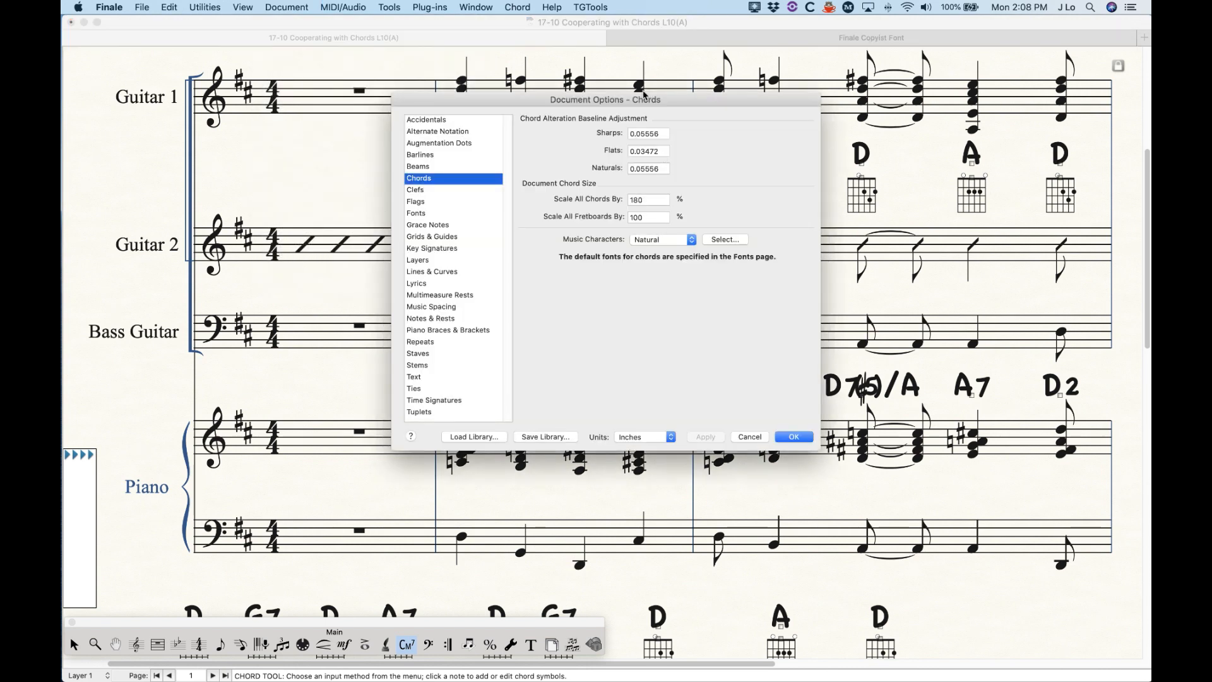
left_click_drag(619, 100, 467, 48)
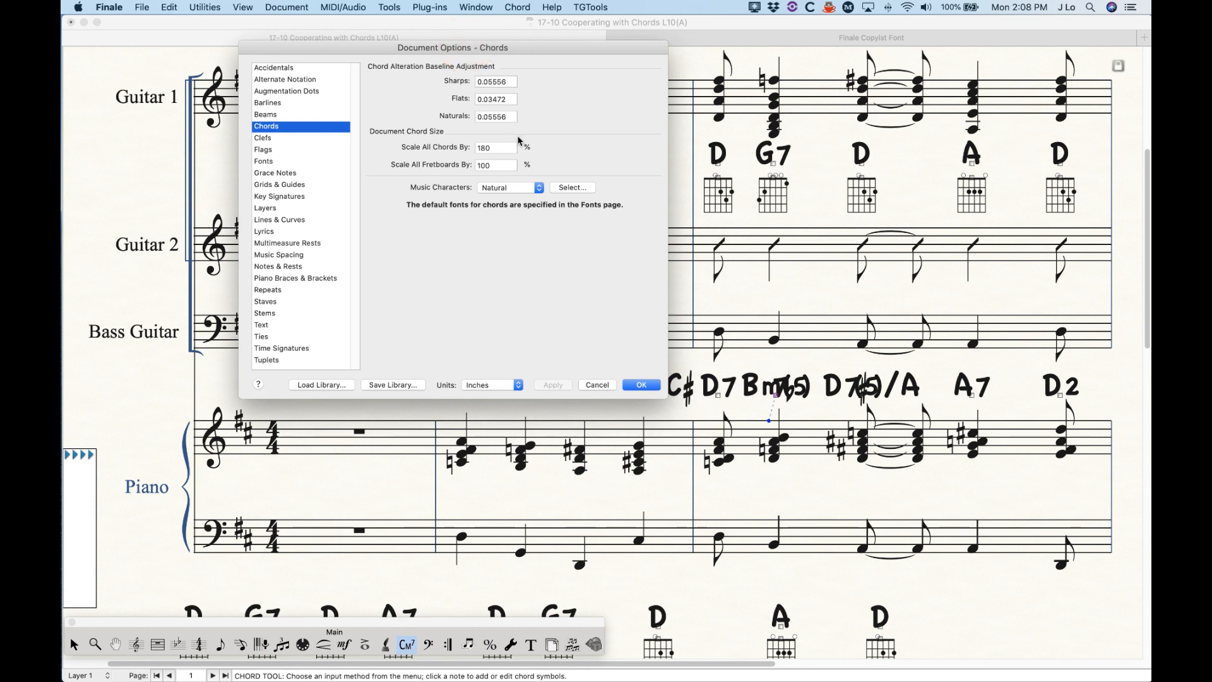
left_click(495, 149)
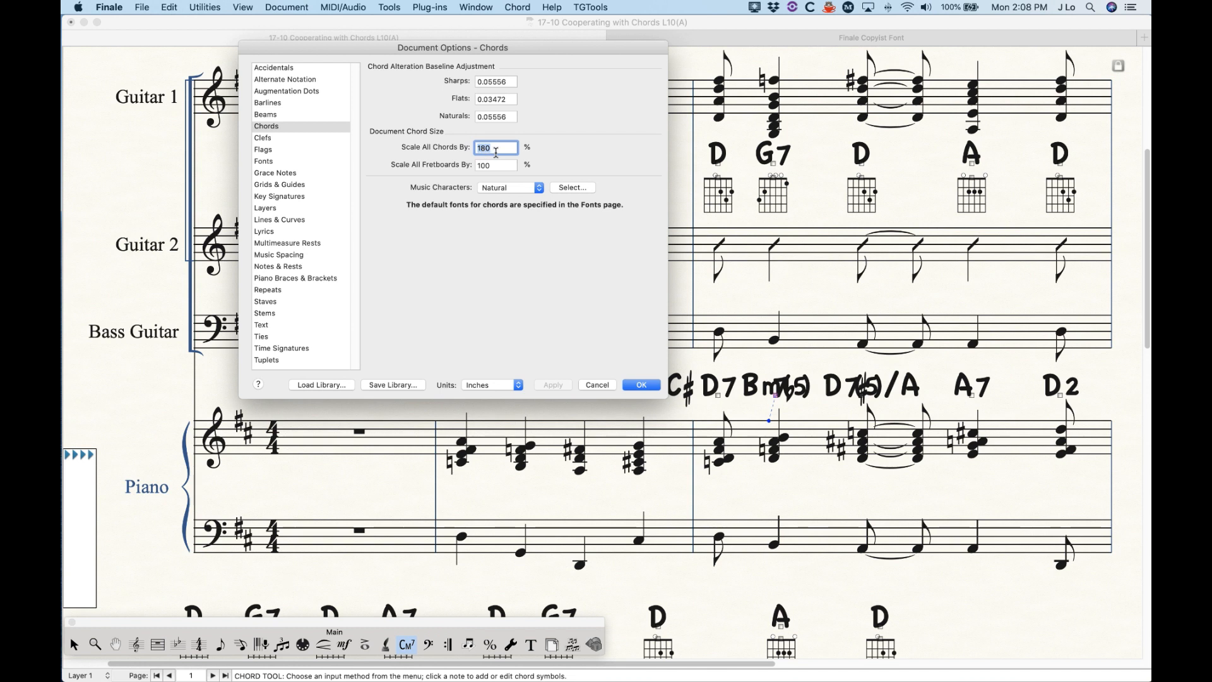
type("85")
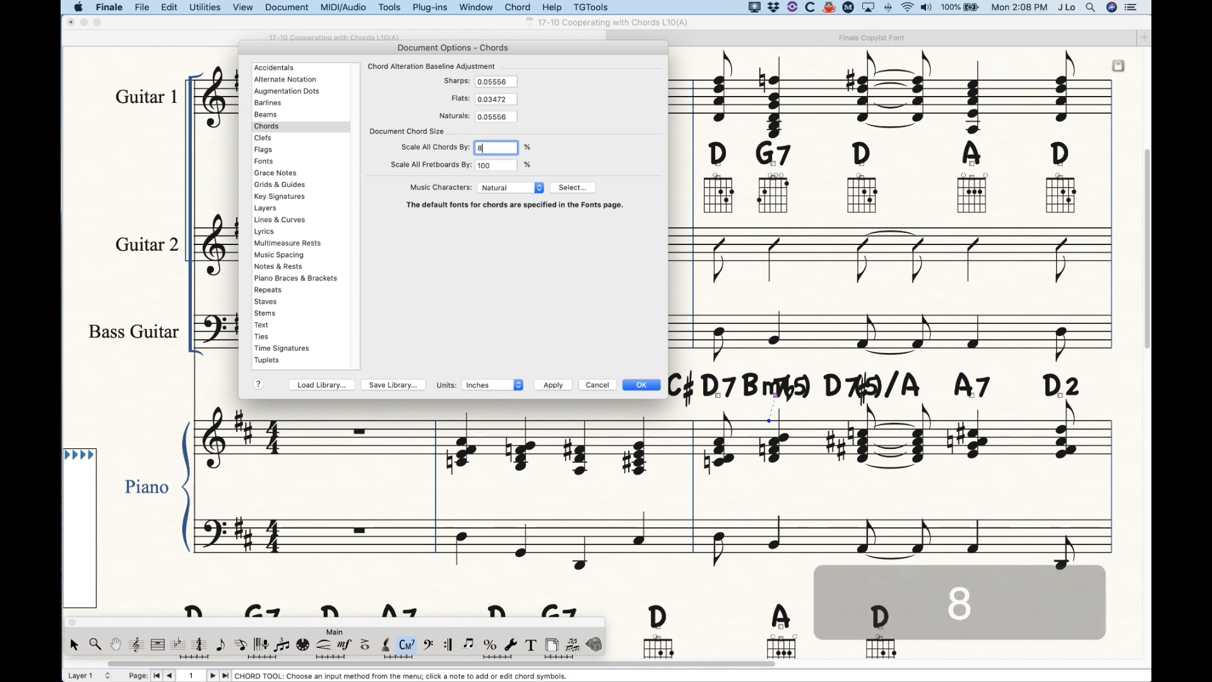
left_click(554, 386)
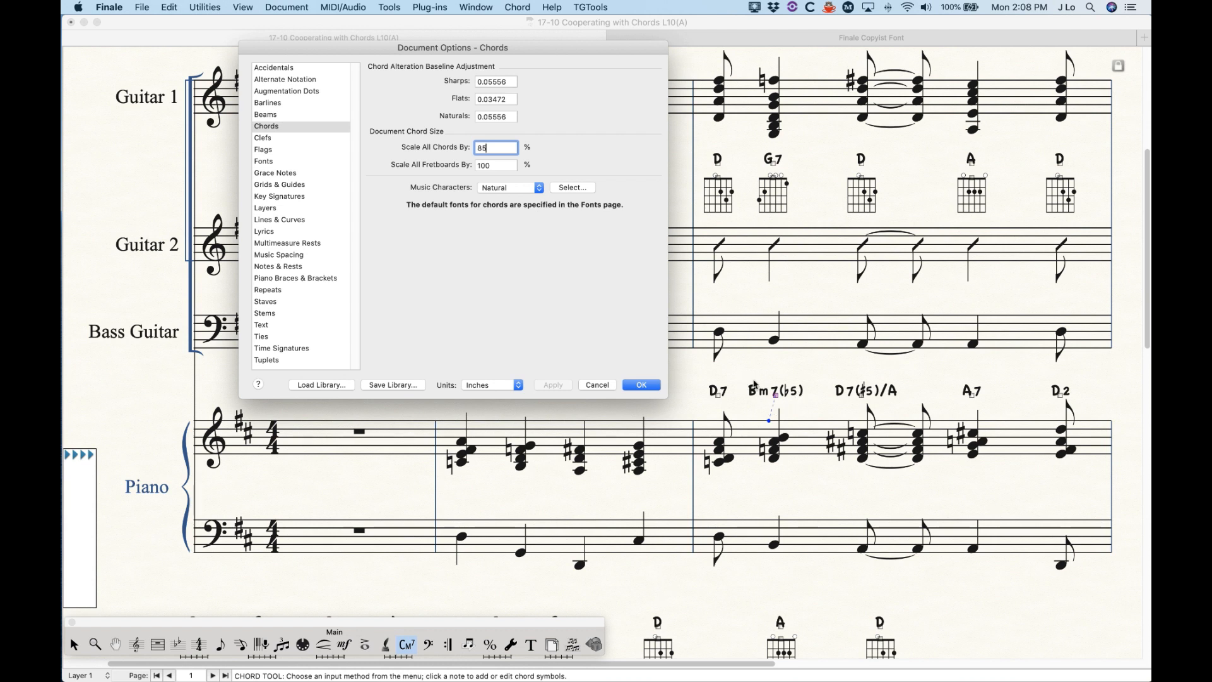
- Try scaling all chords to 115% and reset the chord scaling to 100%, applying each value
double_click(494, 149)
type("115")
left_click(550, 385)
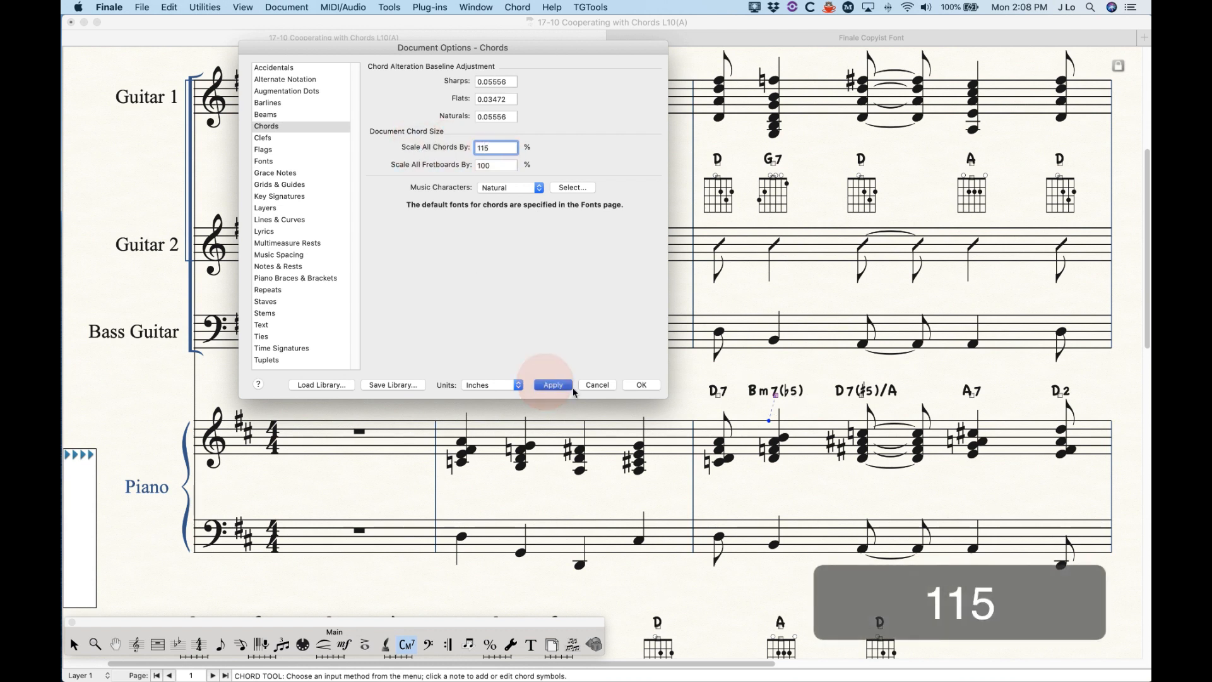
double_click(500, 149)
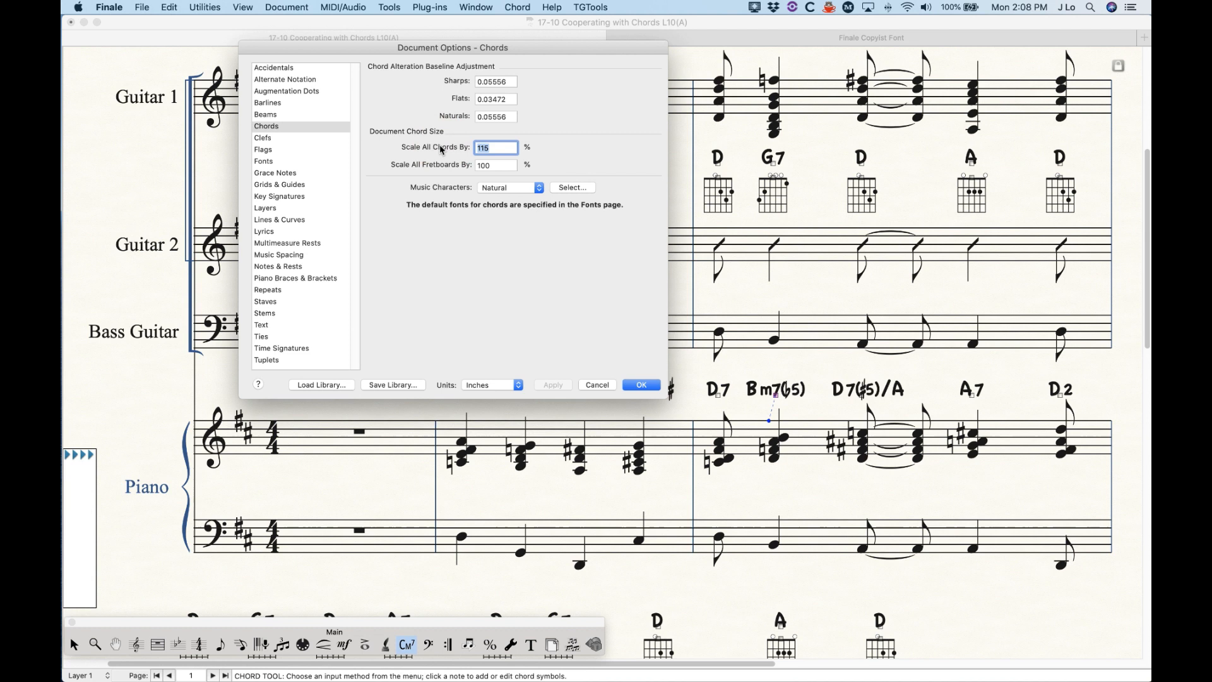
type("100")
left_click(555, 387)
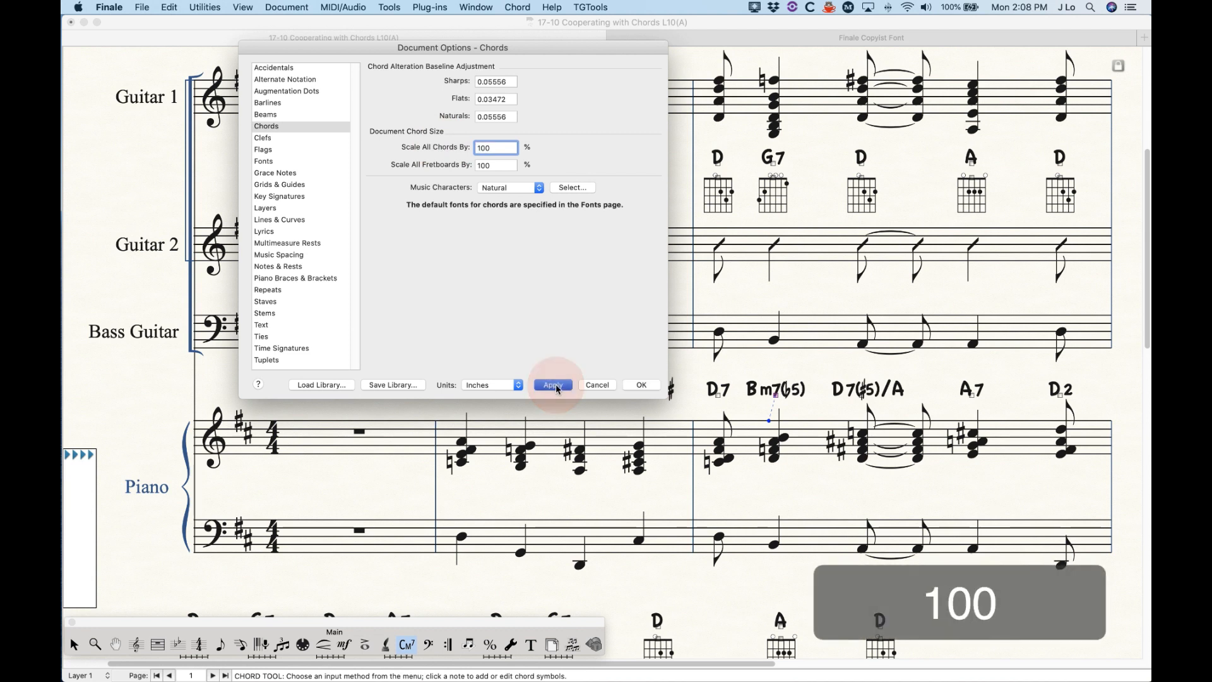
- Preview all chords scaled to 50% and set the document chord scaling back to 100%
left_click_drag(500, 149, 401, 148)
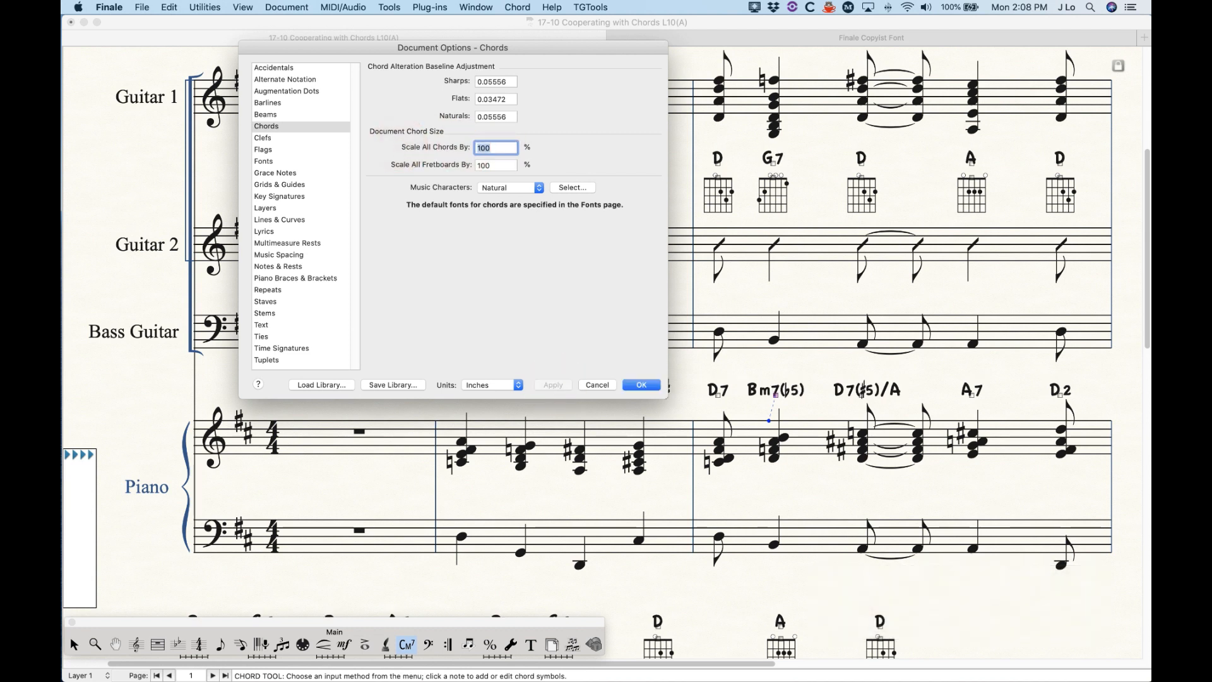
type("50")
left_click(553, 385)
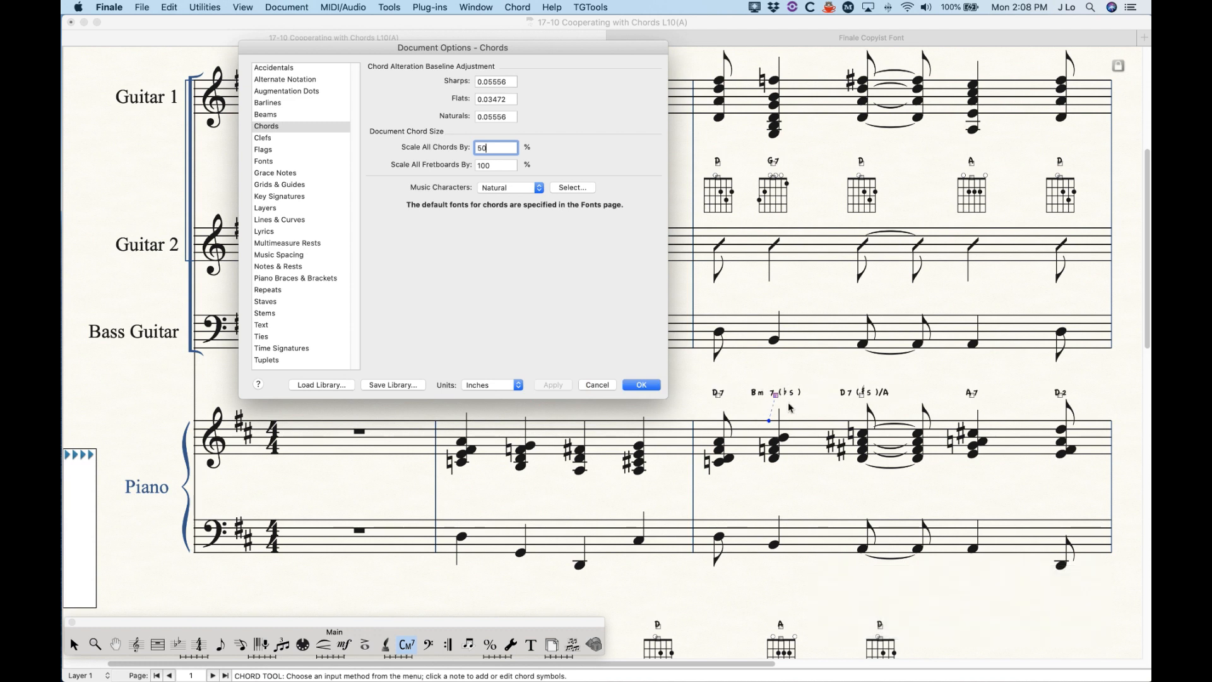
left_click_drag(502, 148, 407, 148)
type("100")
left_click(553, 385)
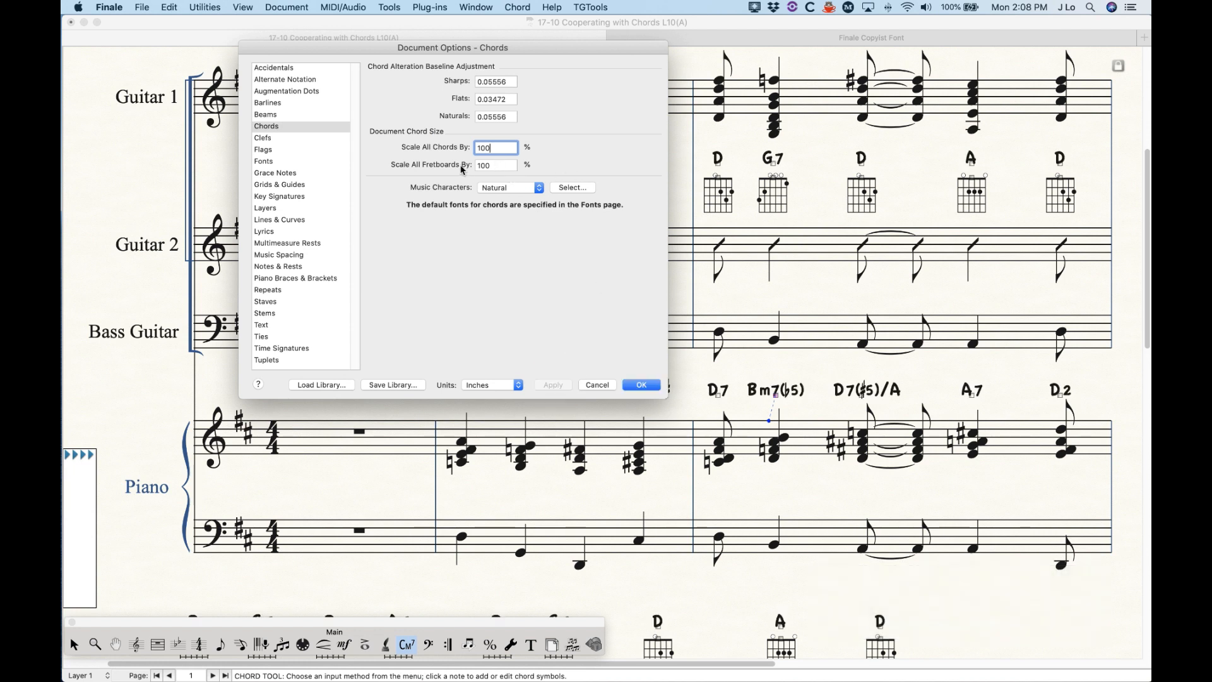
- Try scaling all fretboards in the document to 150% and 50%, and reset the fretboard scaling to 100%, applying each value
double_click(500, 166)
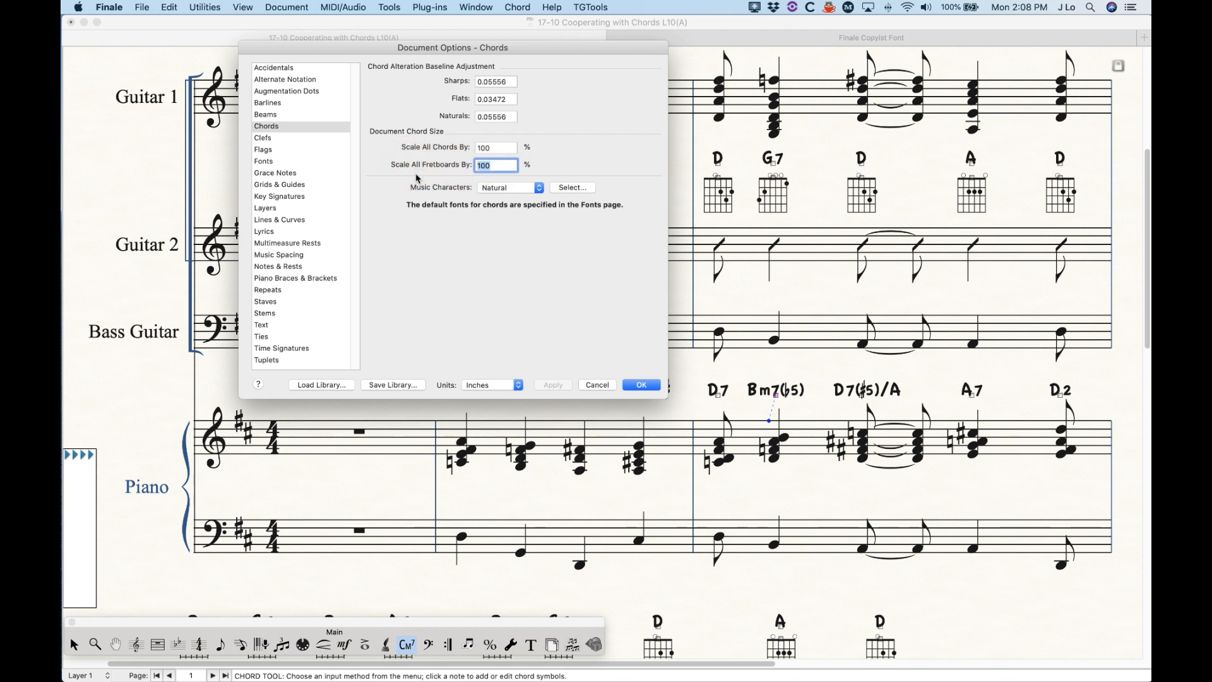
type("1")
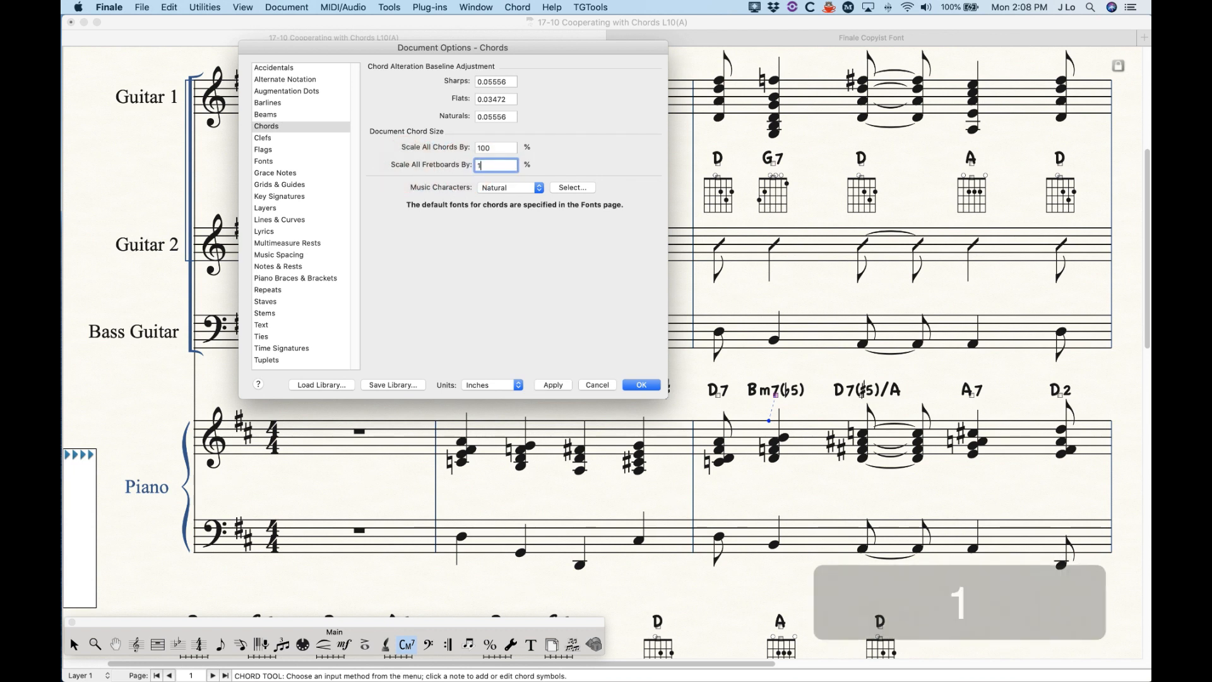
type("50")
left_click(553, 385)
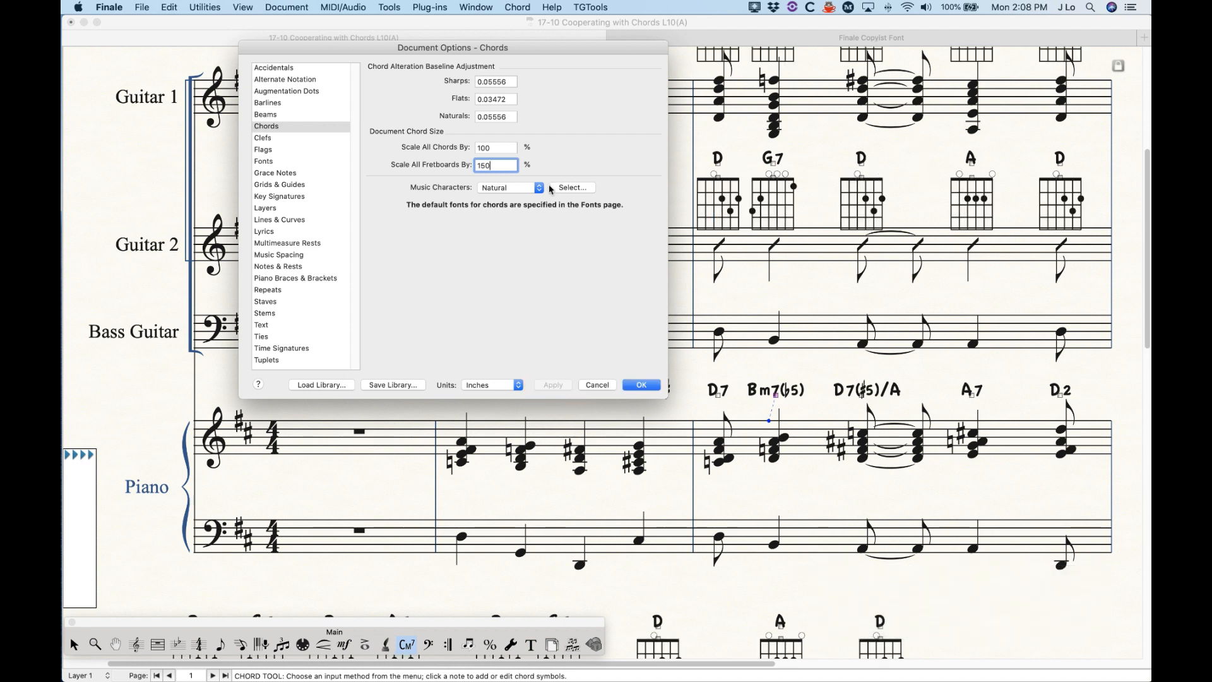
type("50")
left_click(553, 385)
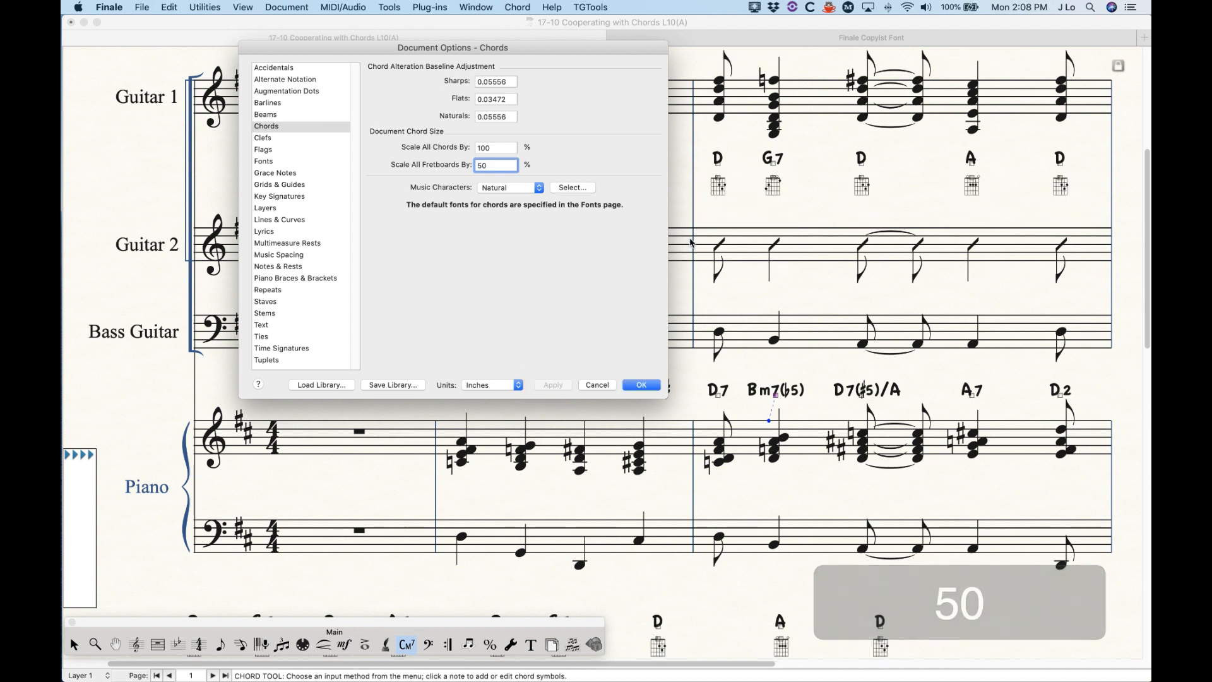
type("100")
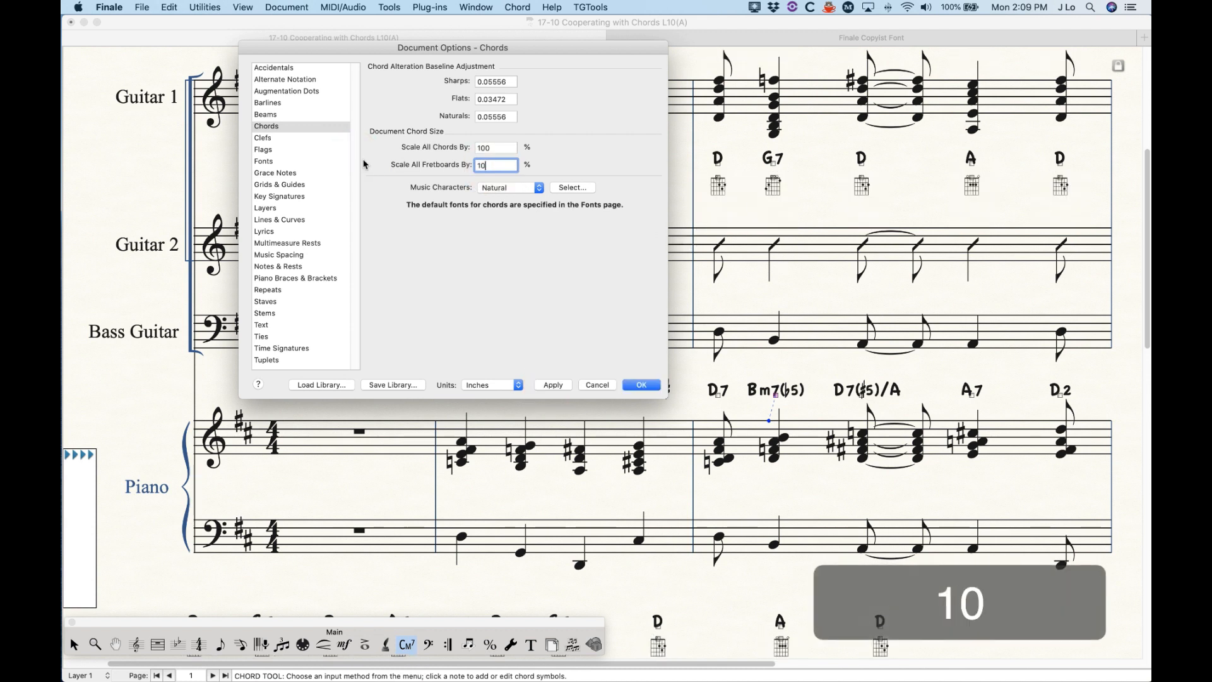
left_click(564, 386)
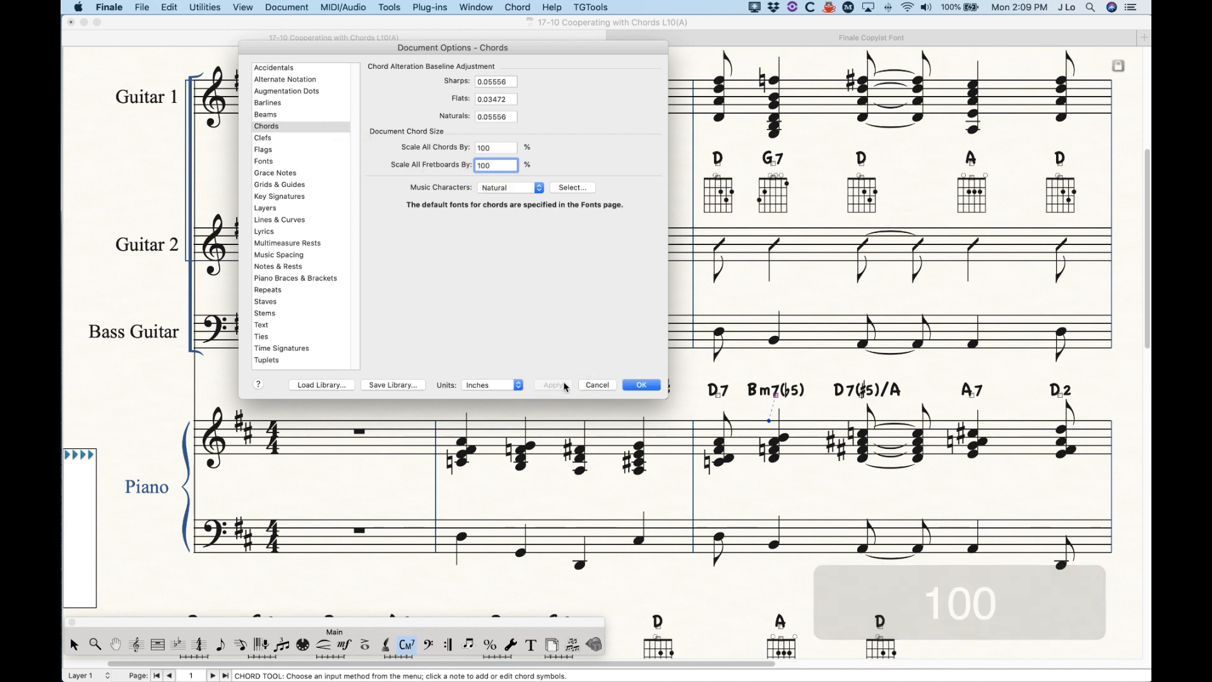
- Choose Flat as the chord music character, open its symbol selection and accept the flat symbol in slot 98
left_click(503, 190)
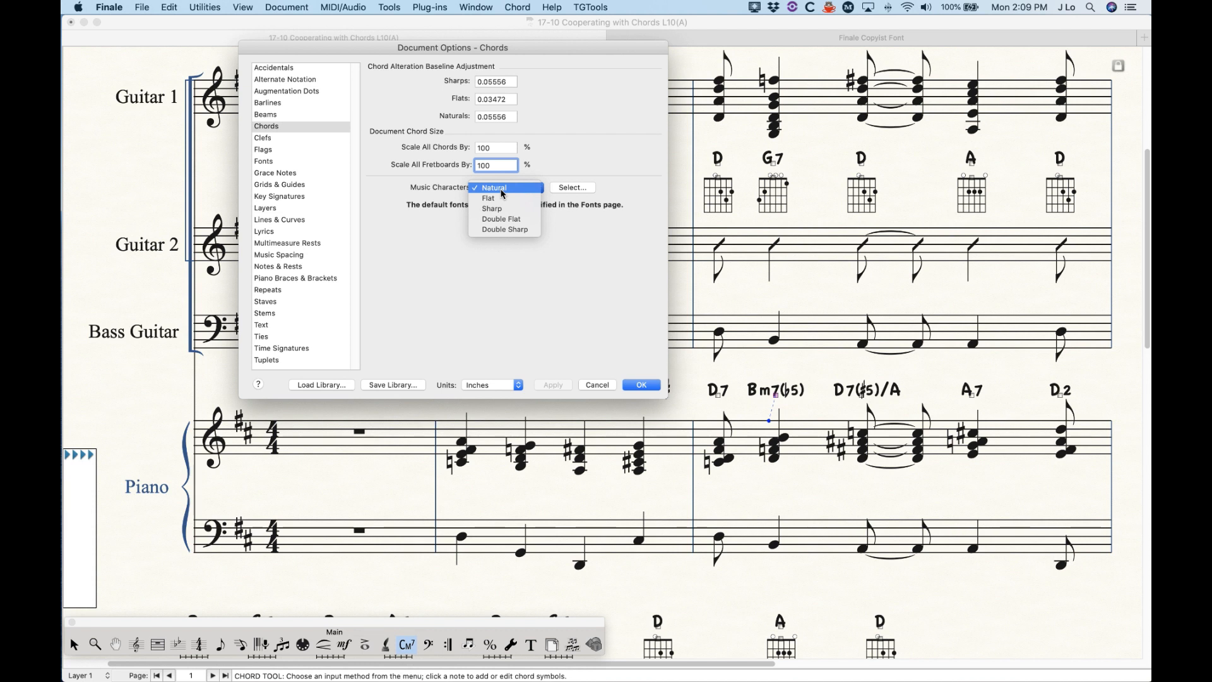
left_click(499, 198)
left_click(573, 188)
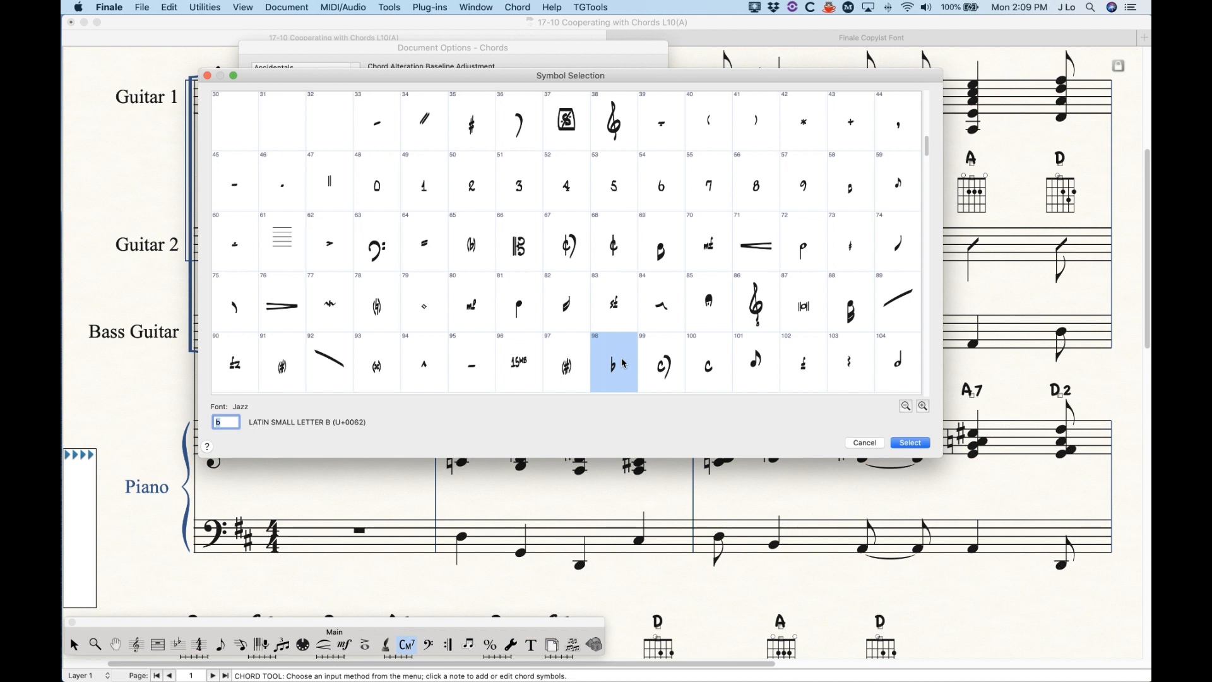
left_click(909, 443)
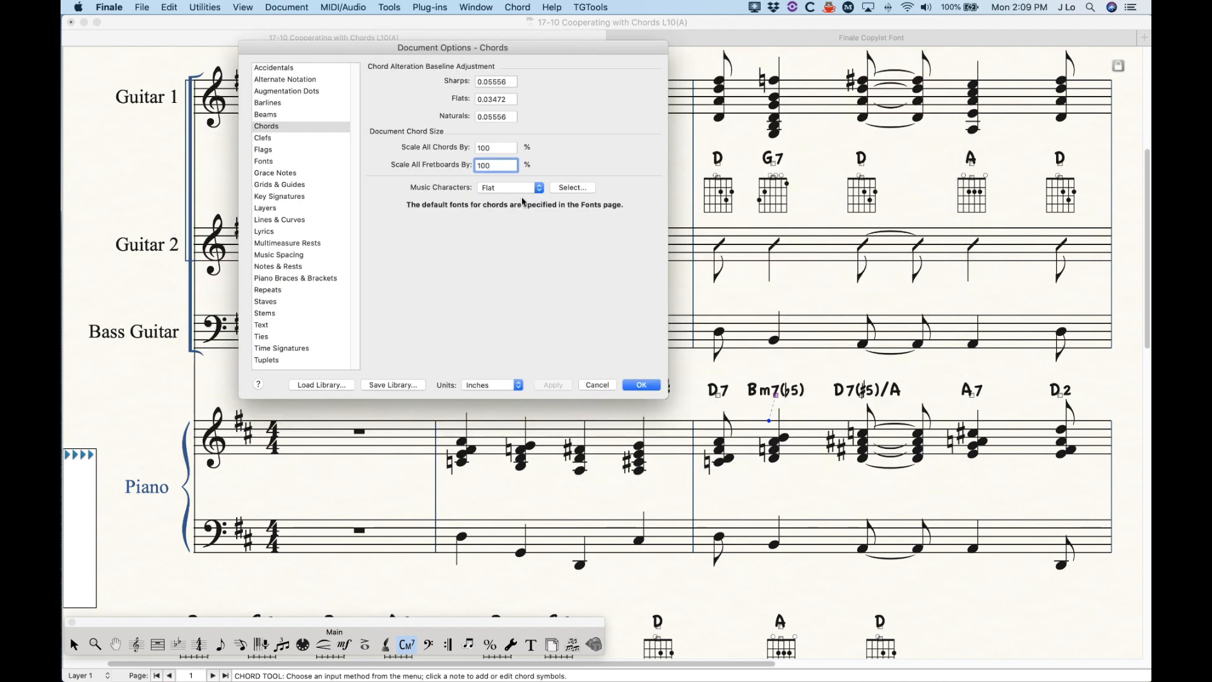
- Reopen the Flat symbol selection, try the symbol in slot 65, reselect the flat in slot 98 and cancel the selection
left_click(502, 191)
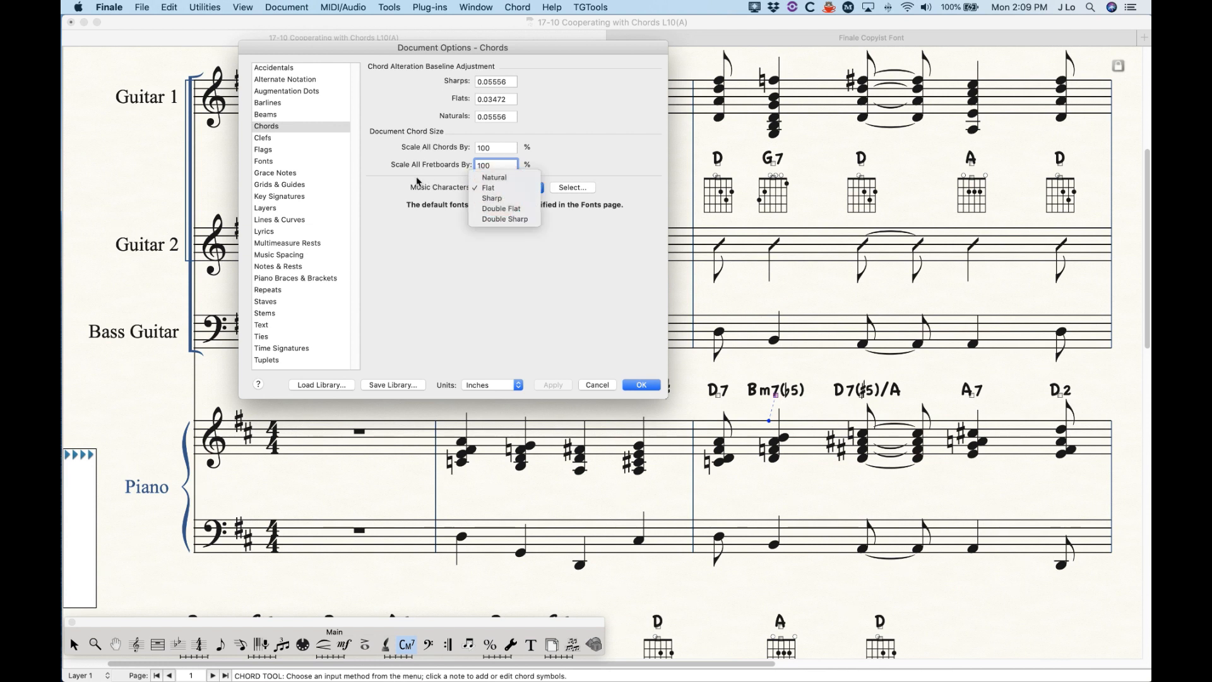
left_click(493, 189)
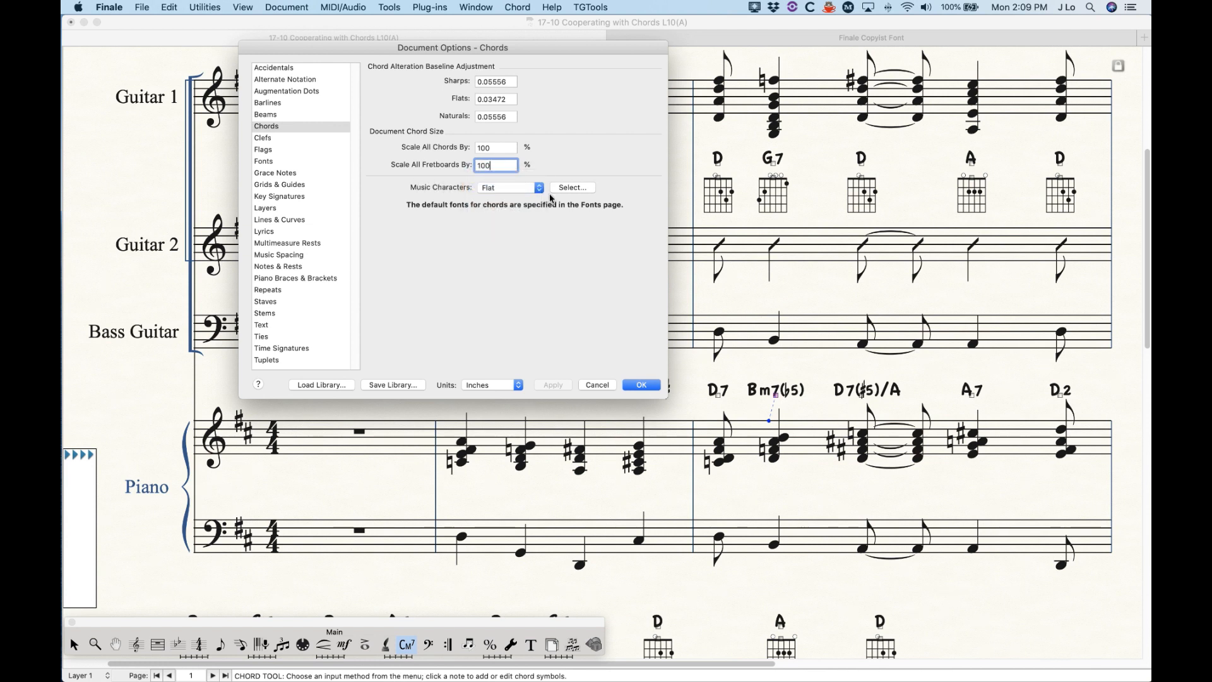
left_click(575, 188)
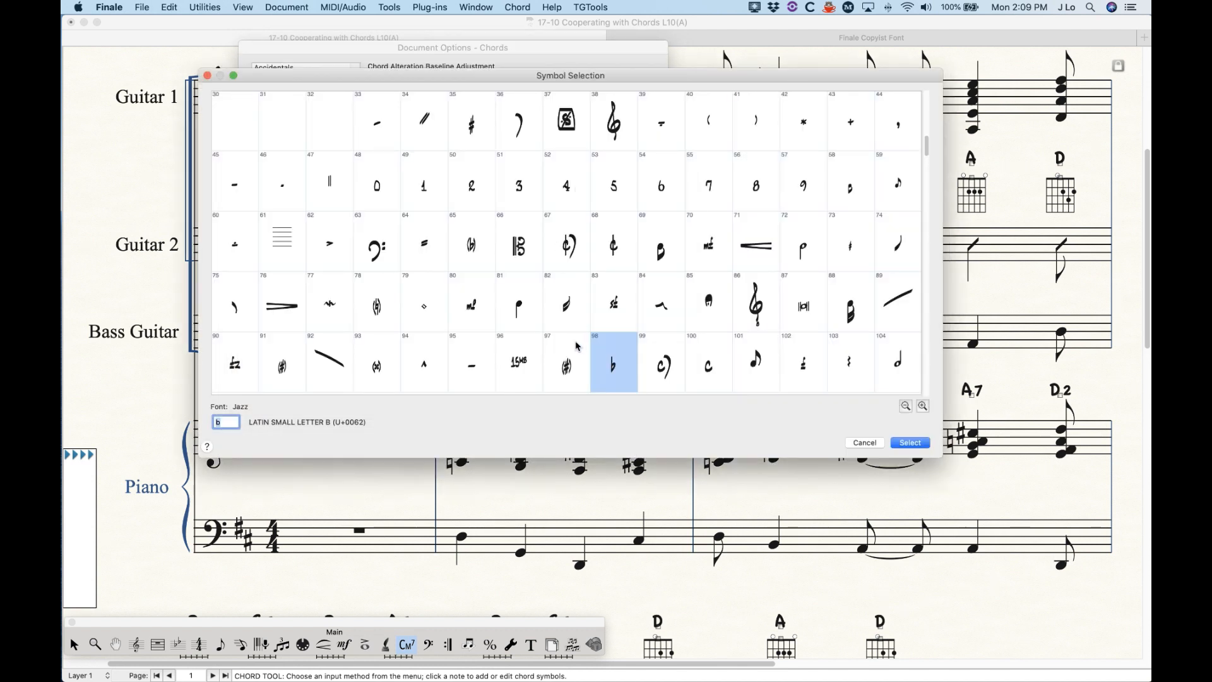
left_click(460, 246)
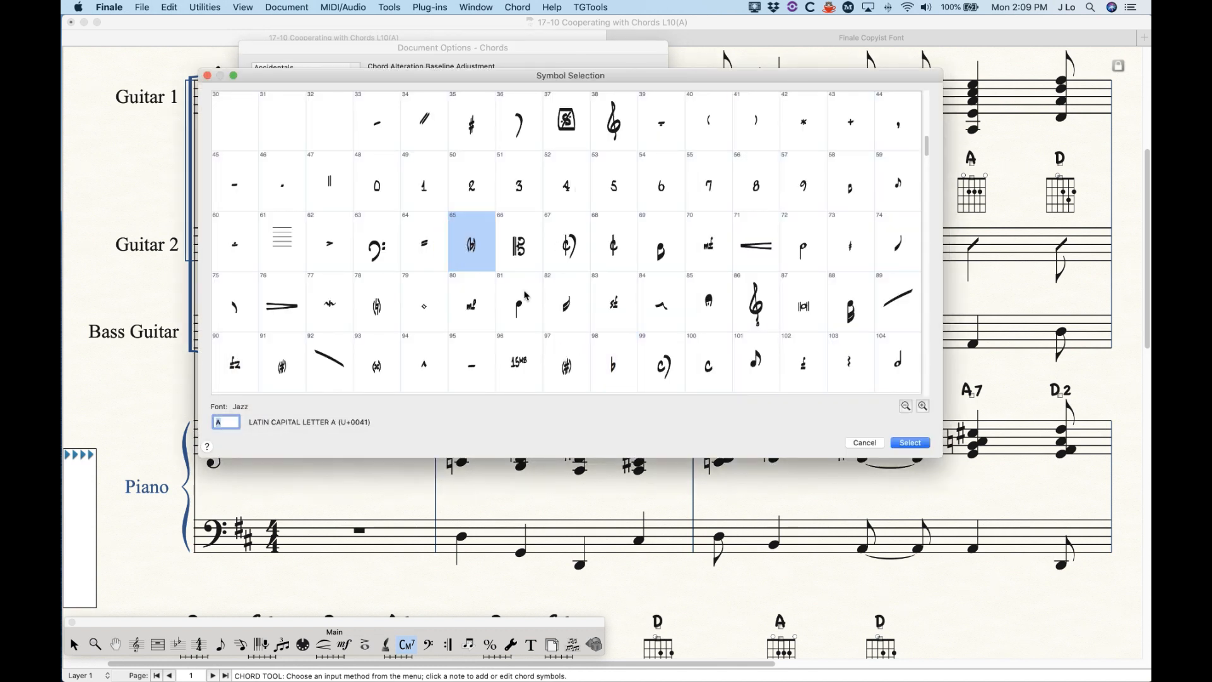
left_click(610, 369)
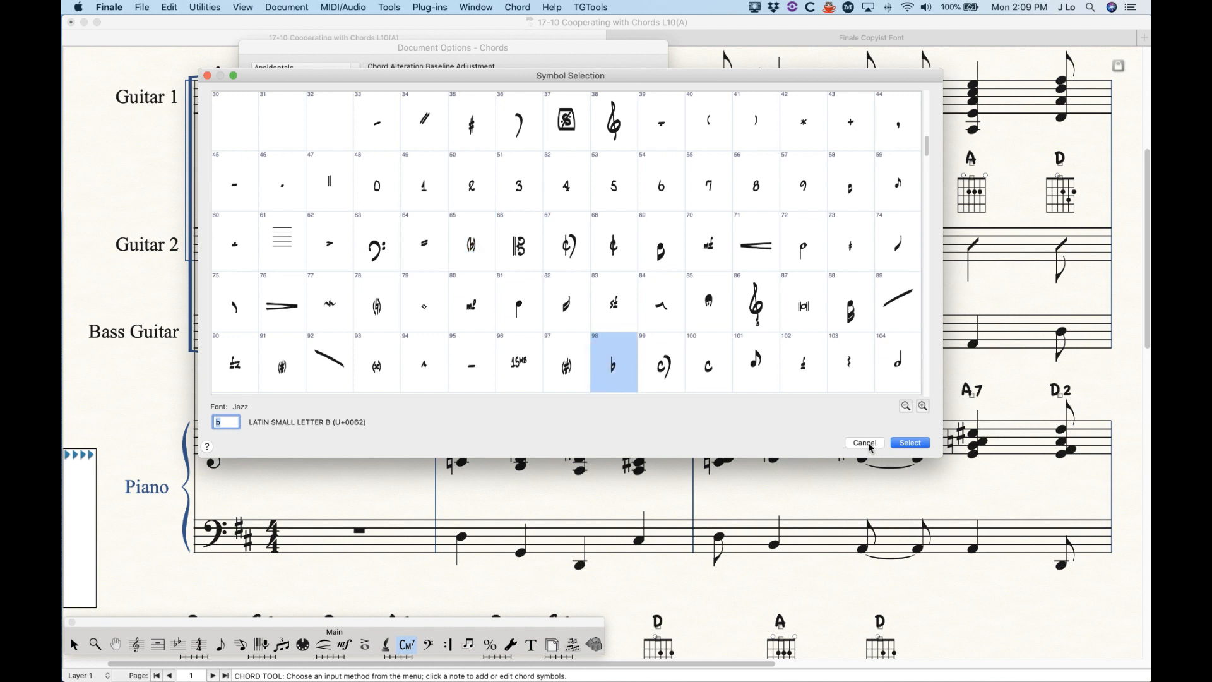
left_click(870, 444)
- Switch the chord music character back to Natural and close the document options by cancelling
left_click(511, 191)
left_click(516, 182)
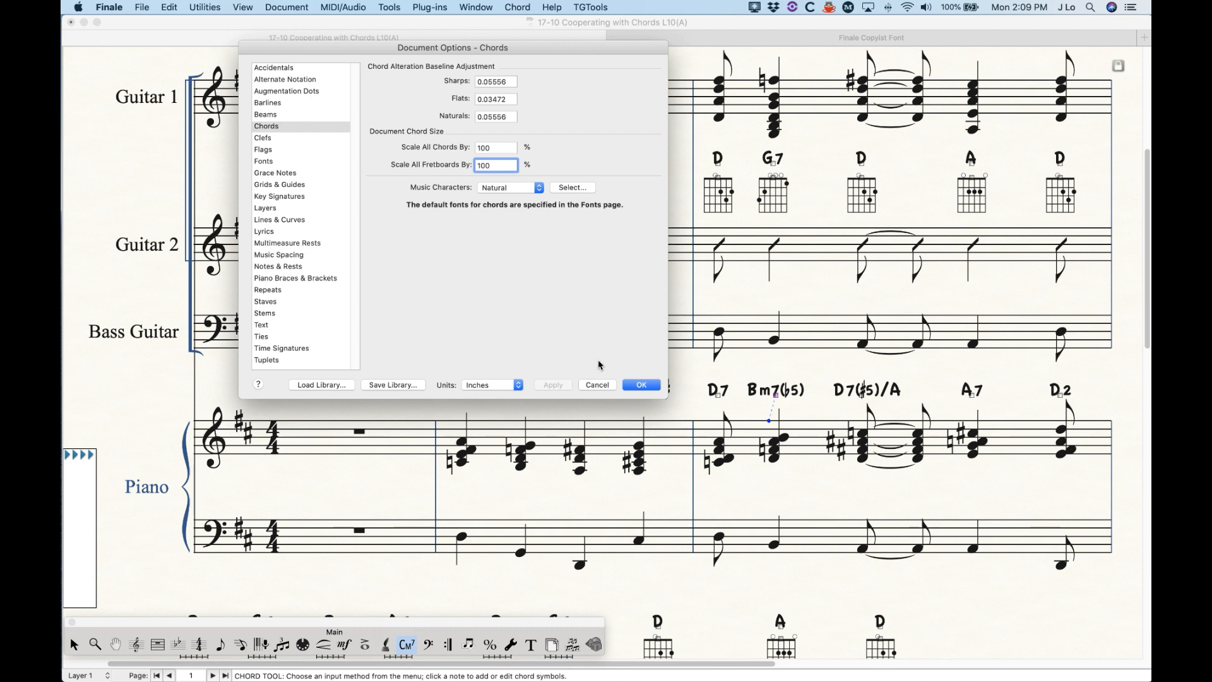
left_click(598, 385)
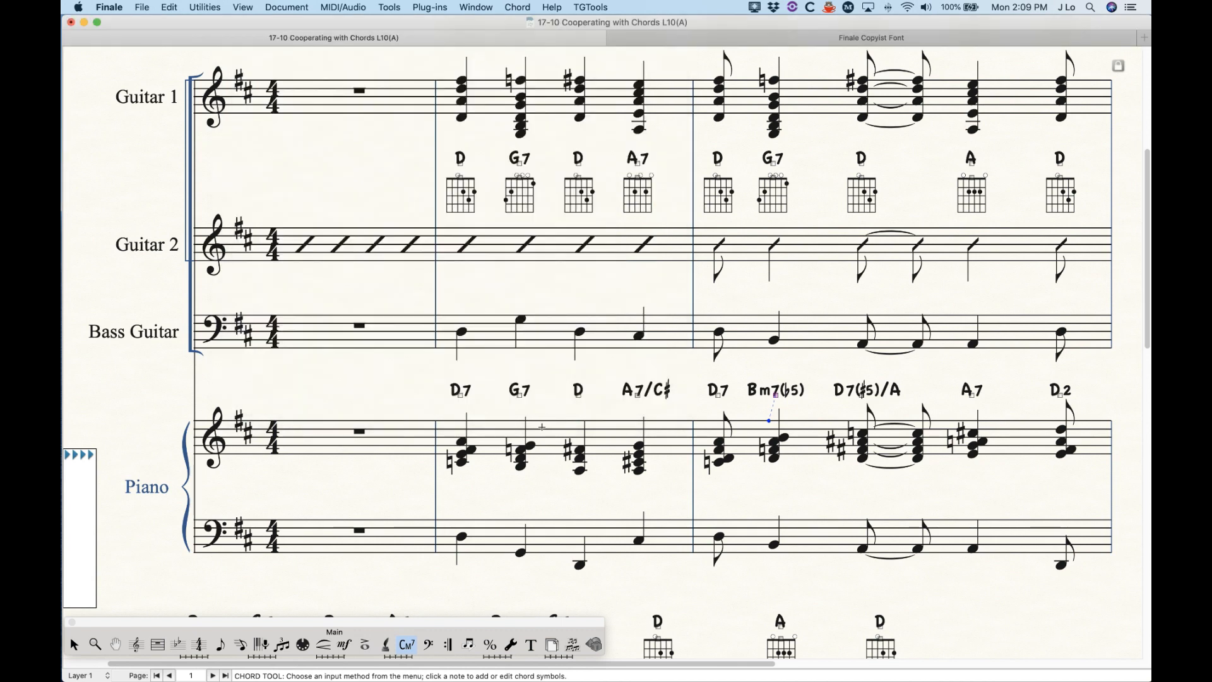
- Zoom the score out until both systems of the page are in view
scroll(606, 341, "up", 5)
key("super+minus")
key("super+minus")
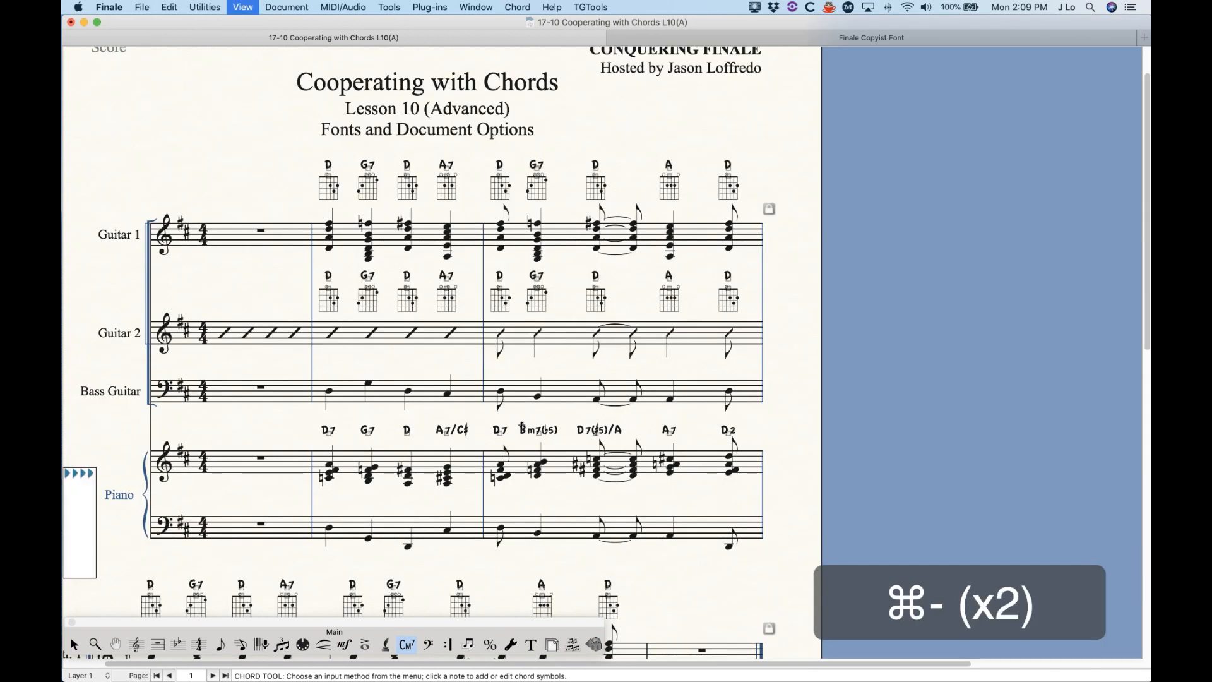
key("super+minus")
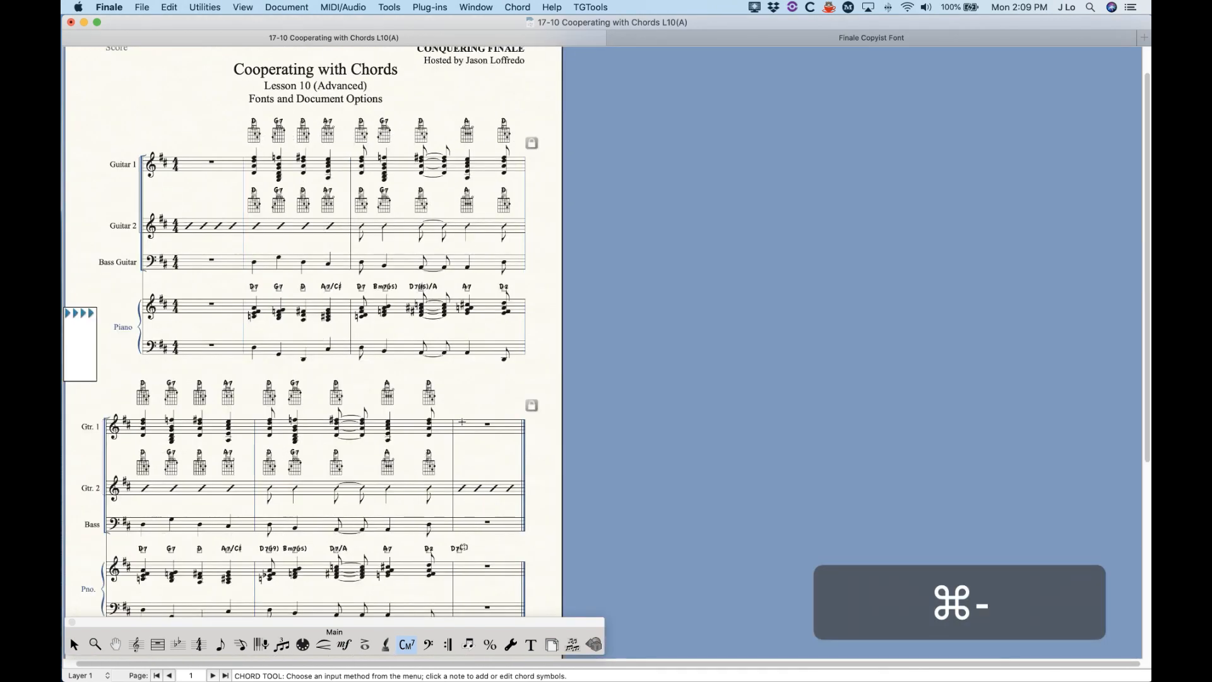